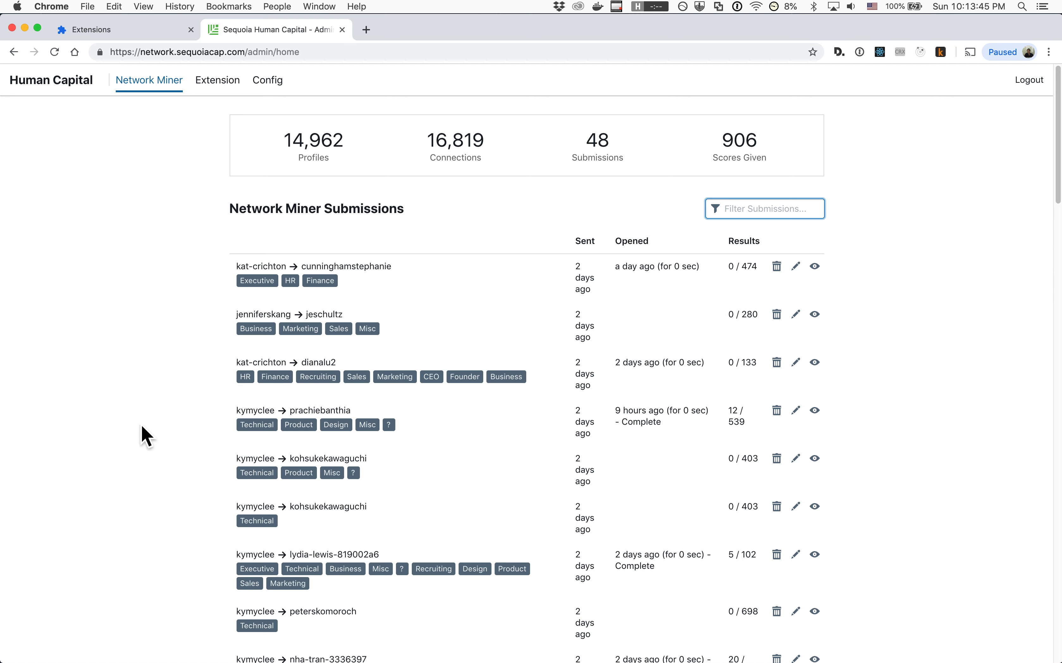
Preview the completed Network Miner submission that has 21 / 607 results and look at its welcome heading.
scroll(175, 486, down, 8)
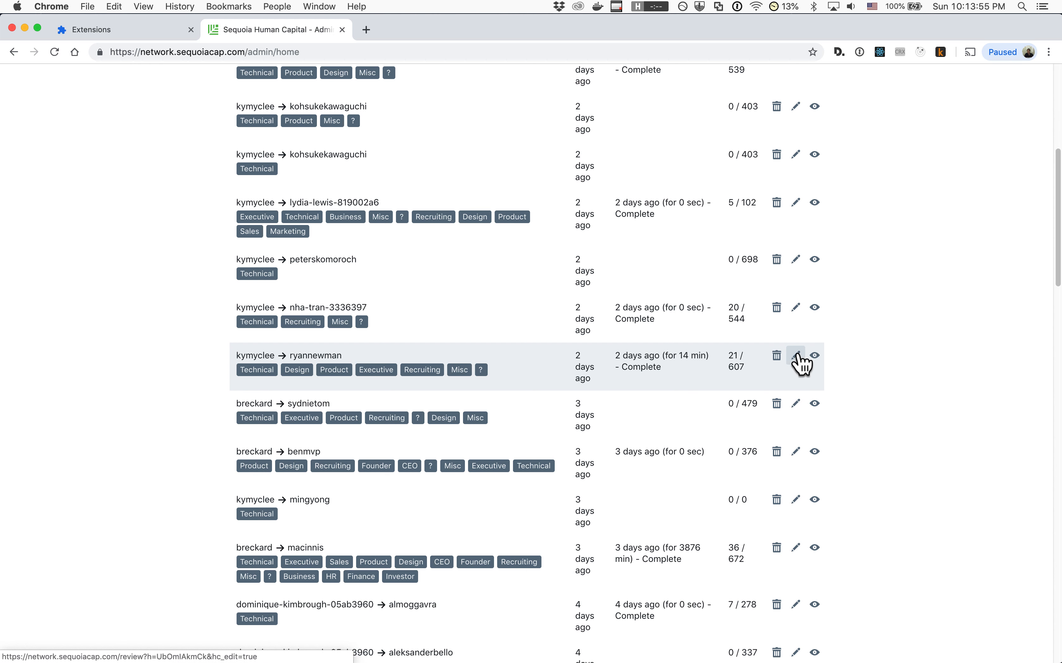
click(814, 357)
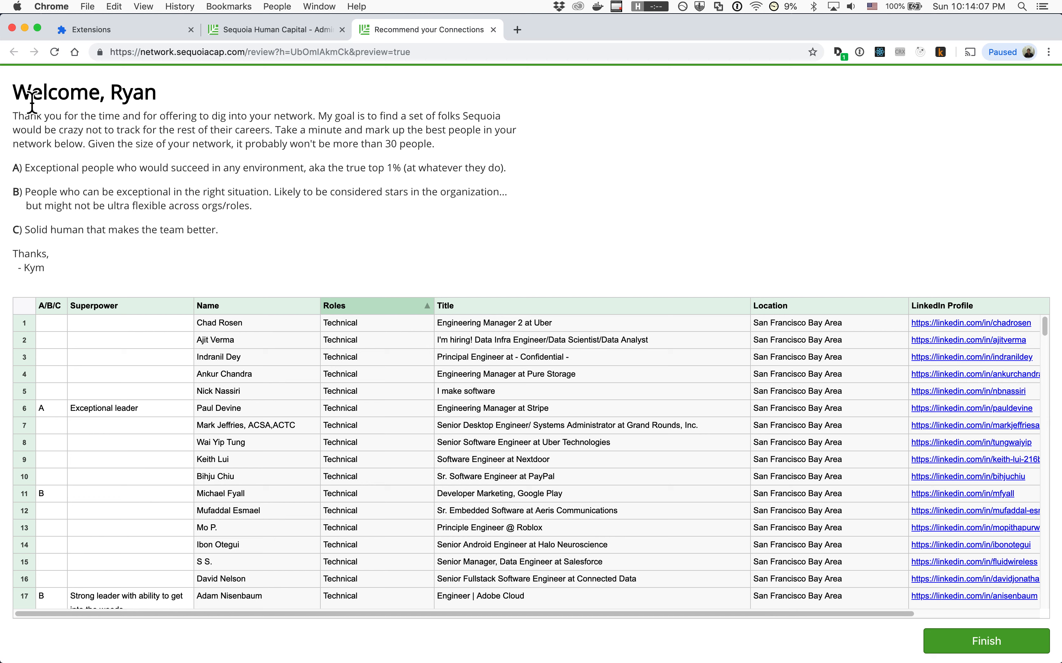
drag(31, 101, 152, 100)
click(115, 94)
click(152, 97)
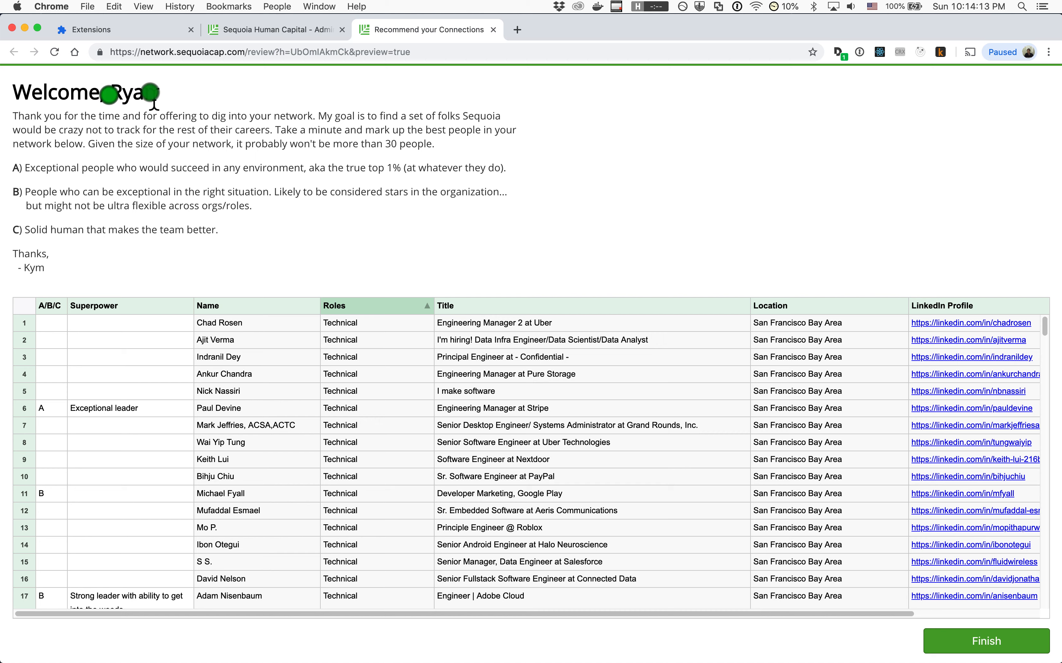
Examine the A/B/C ratings and Superpower notes entered in the submission's connections table.
scroll(280, 518, down, 5)
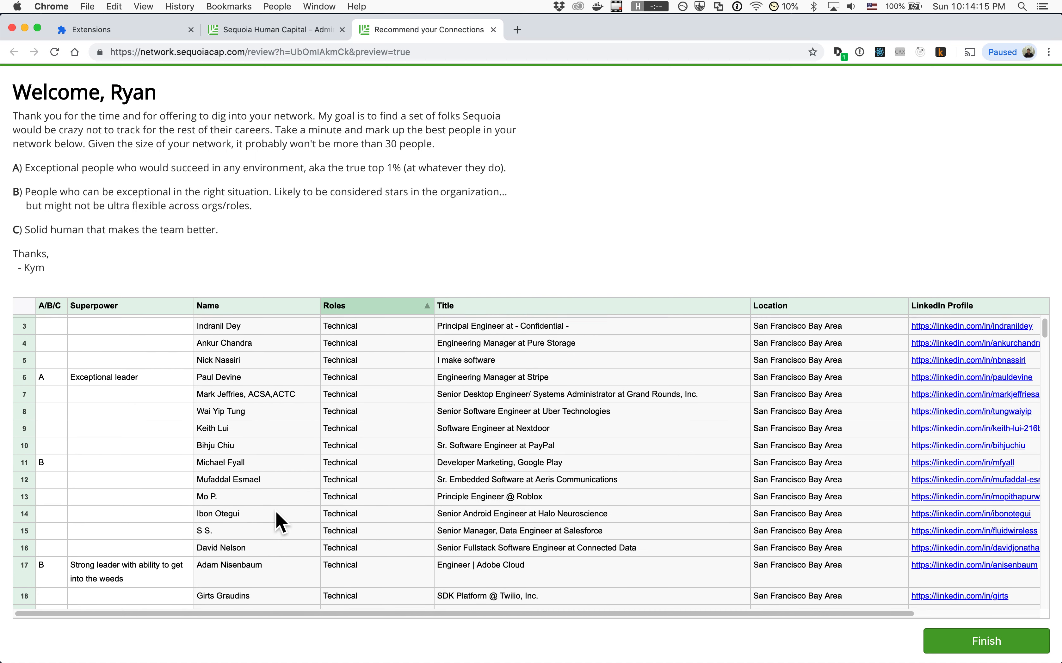
scroll(279, 522, down, 10)
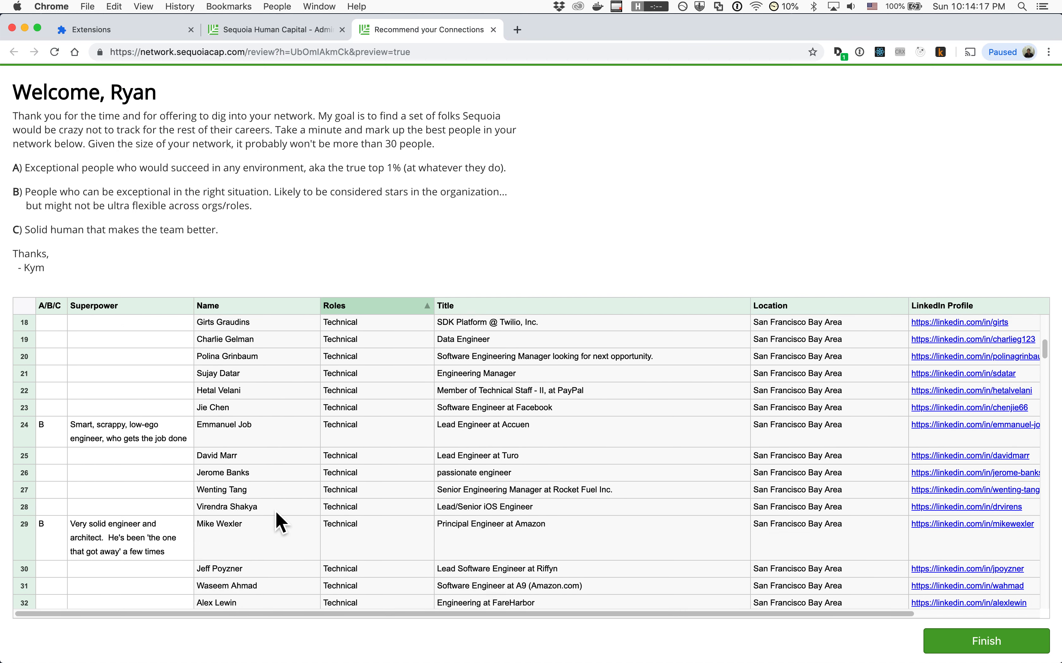
scroll(280, 522, down, 3)
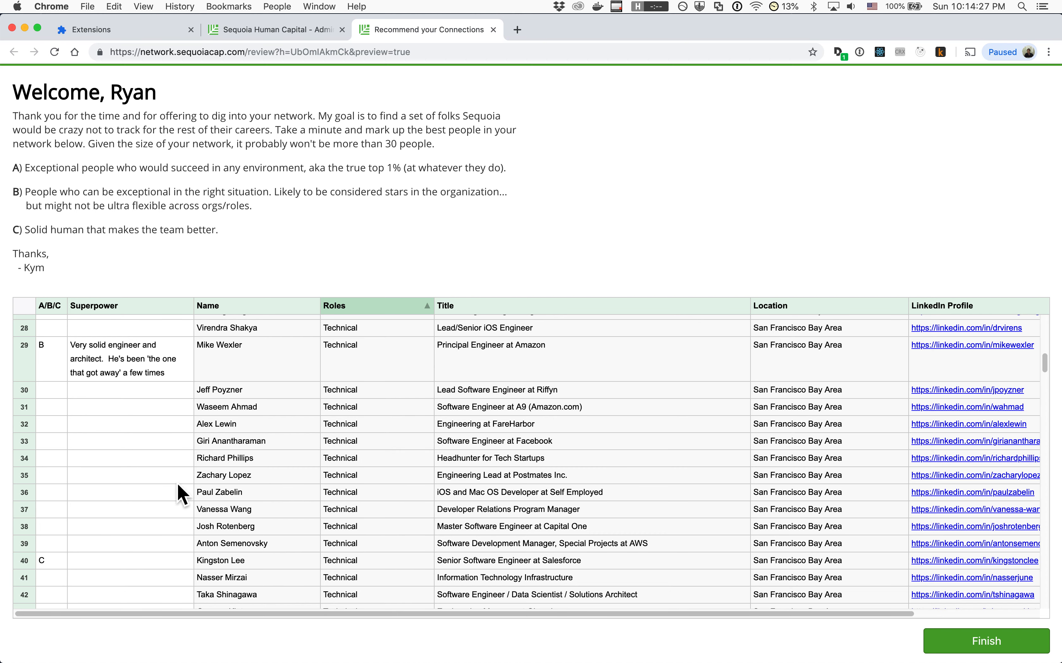
scroll(180, 495, down, 1)
scroll(180, 495, up, 10)
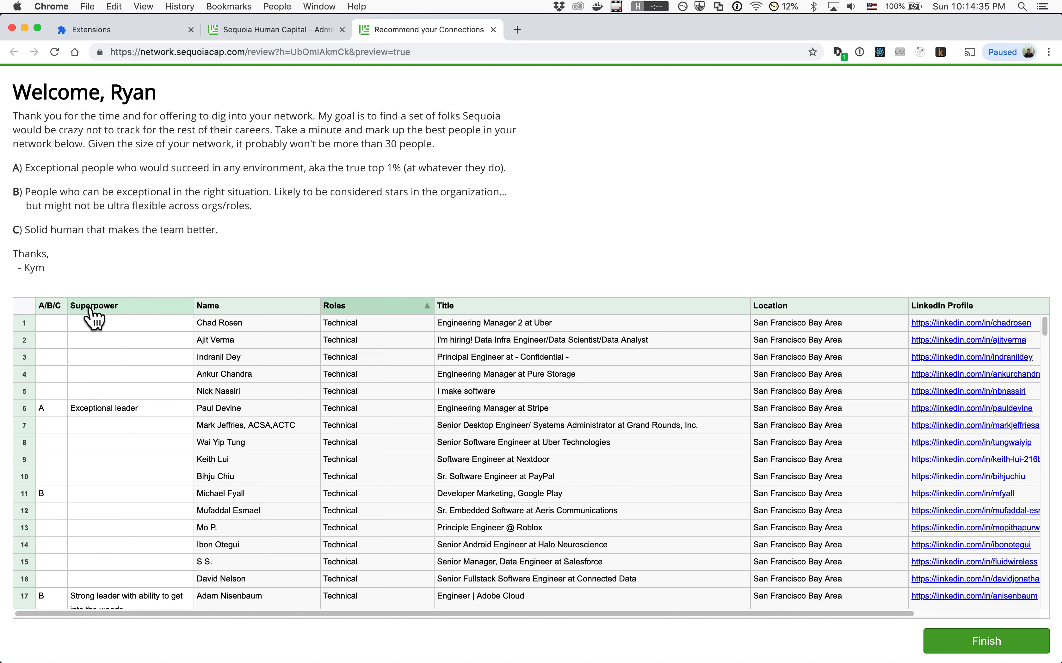
scroll(110, 396, down, 5)
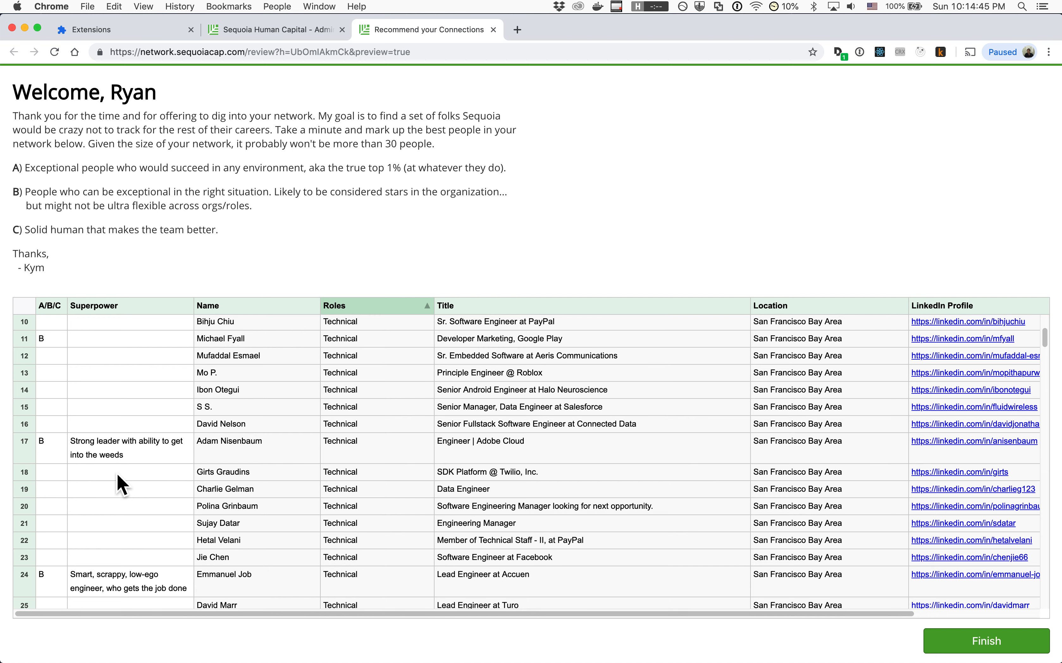
scroll(250, 531, down, 3)
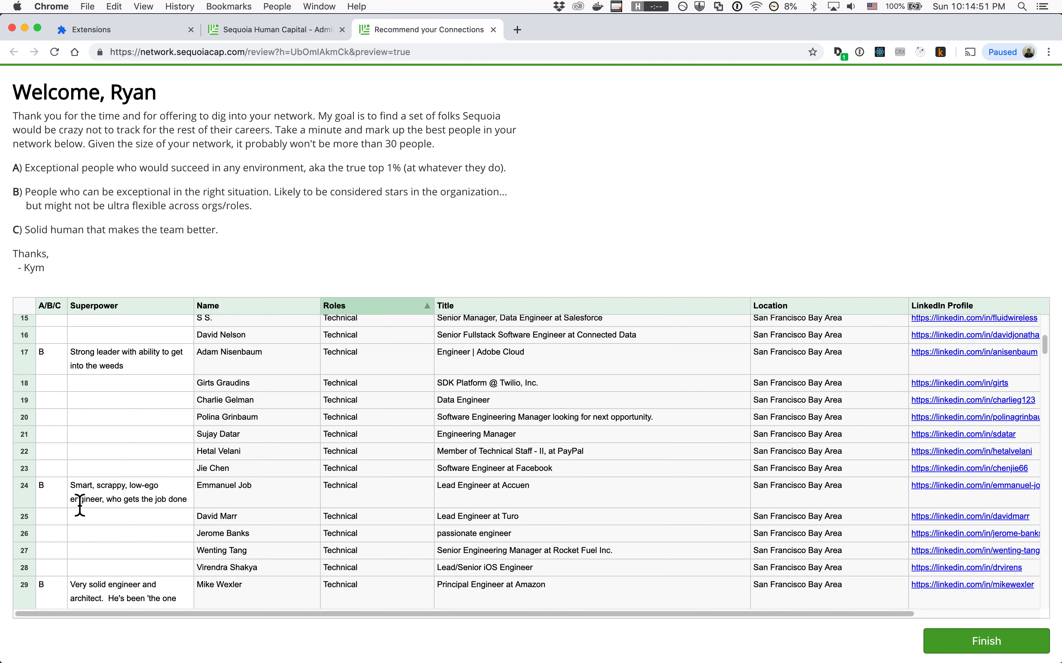
scroll(88, 549, down, 6)
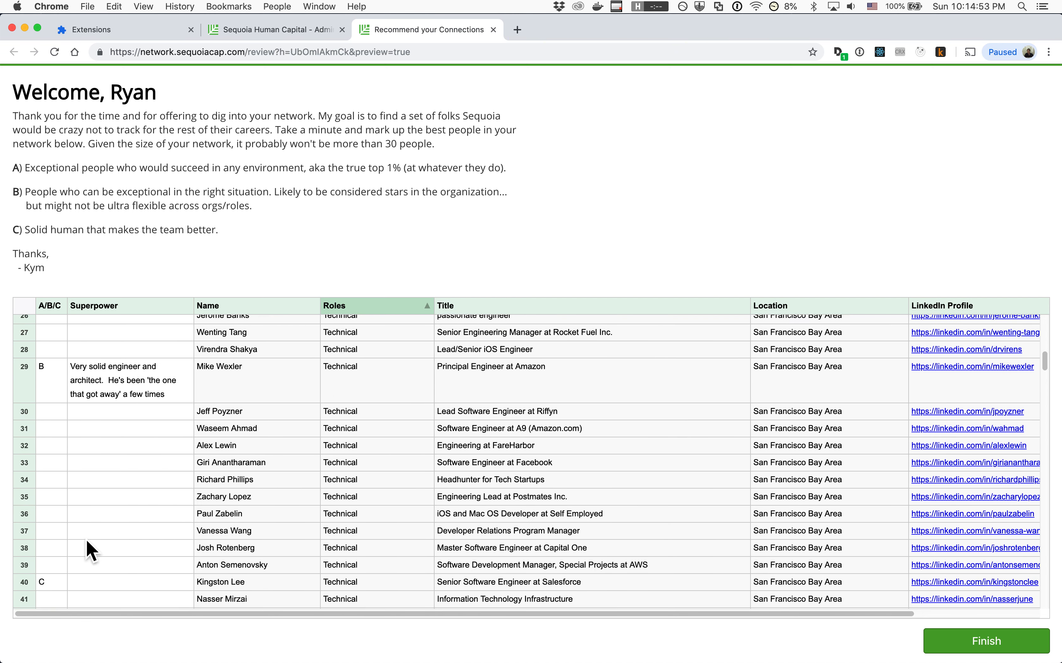
Sort the connections table by A/B/C rating and review the rated people and their superpowers.
scroll(88, 548, up, 12)
click(49, 304)
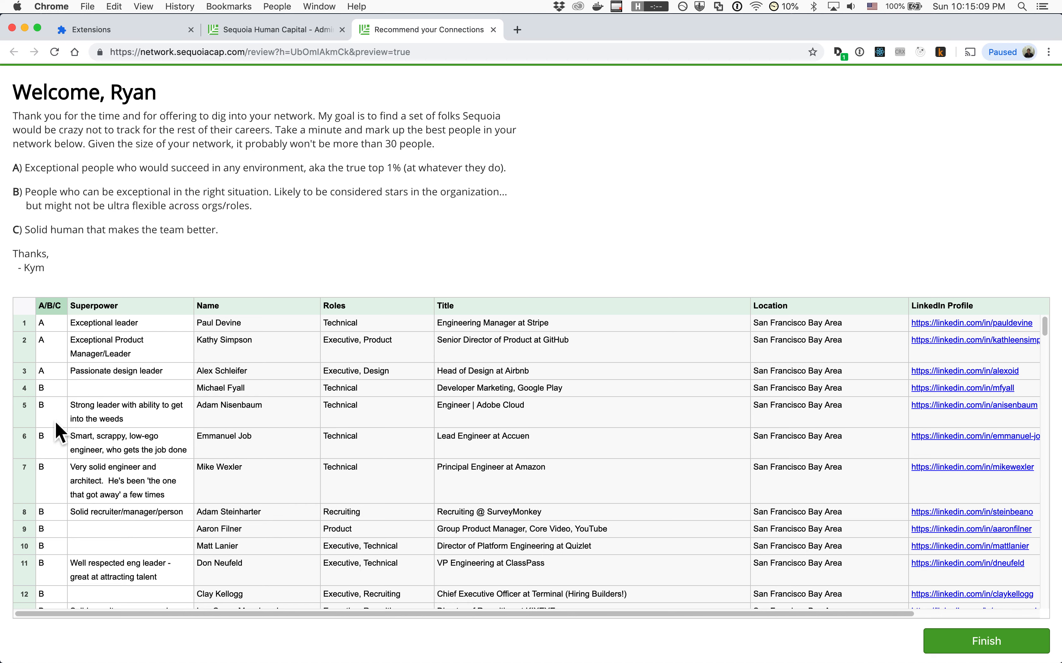
scroll(59, 505, down, 10)
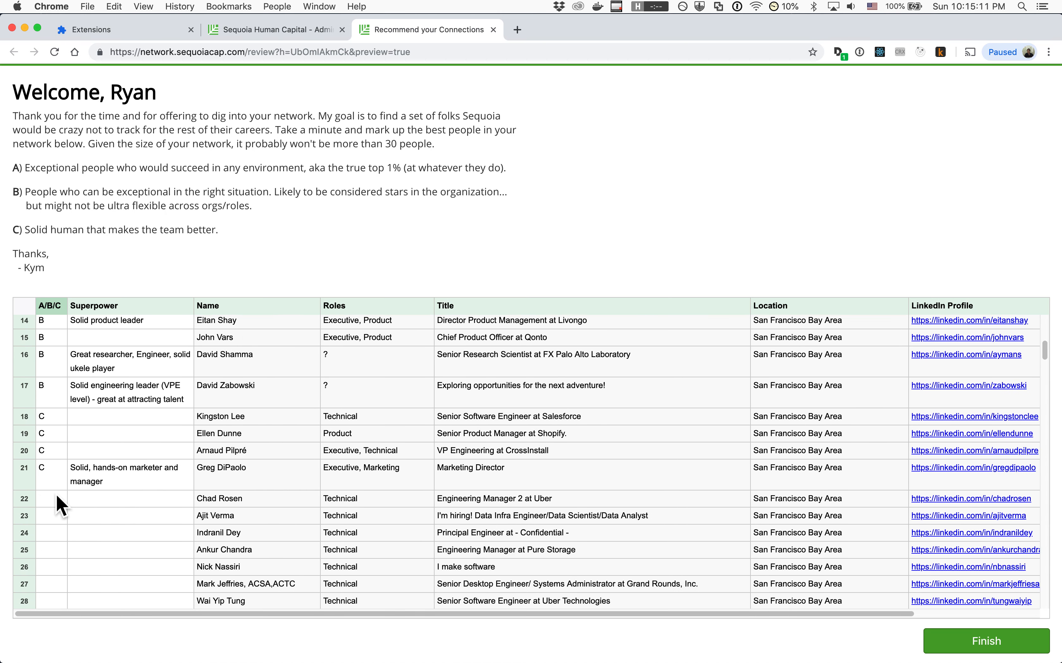
scroll(59, 505, up, 5)
scroll(61, 506, up, 3)
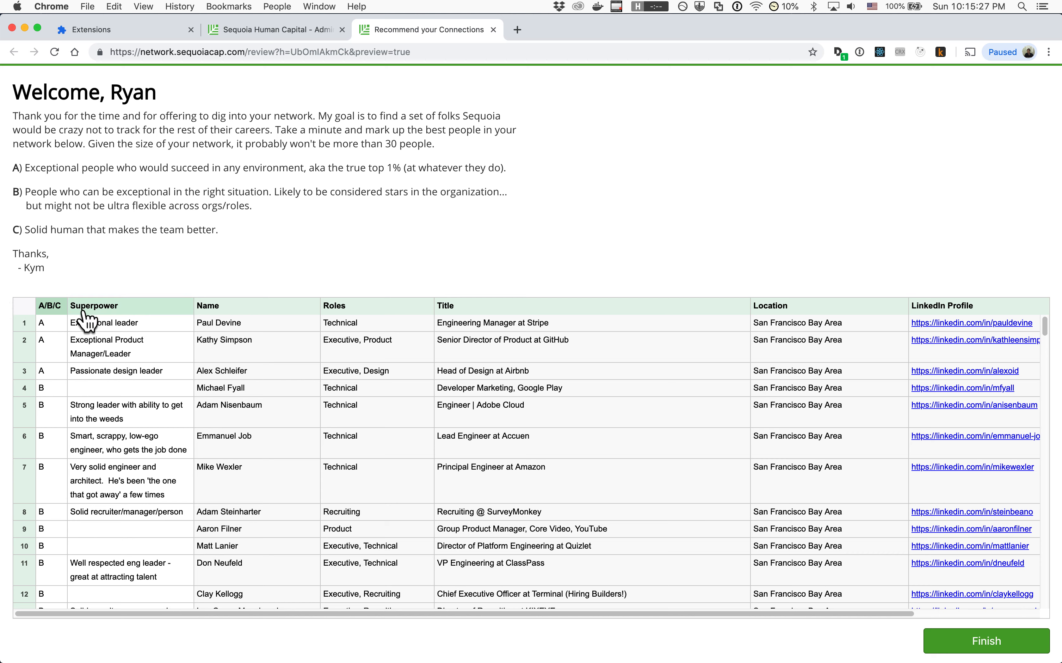
mouse_move(48, 321)
mouse_down()
mouse_move(177, 372)
mouse_move(261, 421)
mouse_up()
click(252, 259)
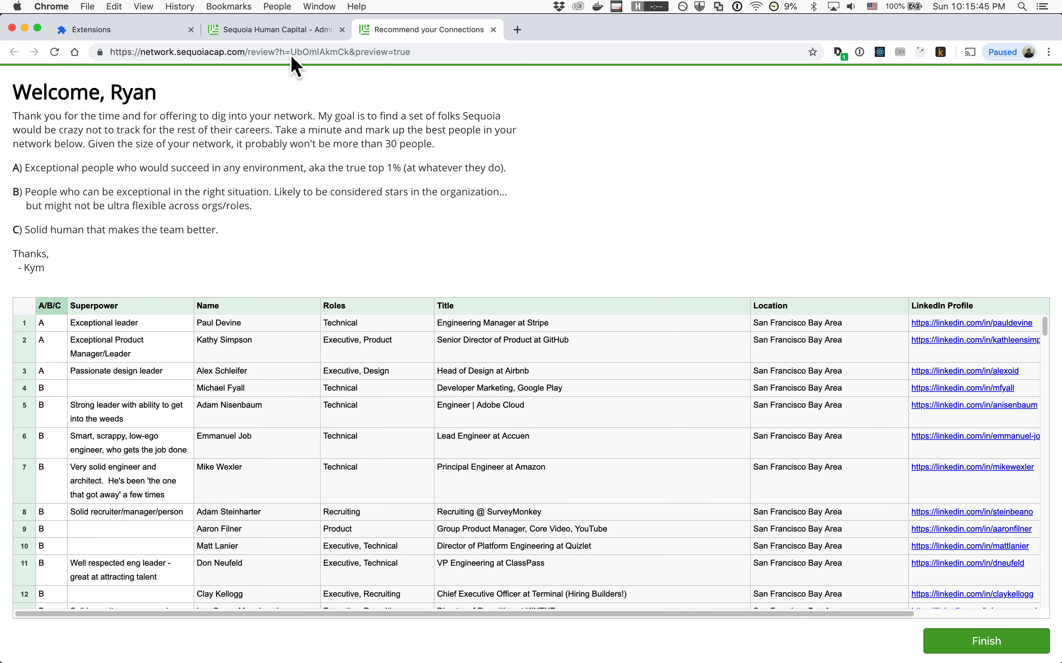
Return to the Human Capital admin site and open its Chrome extension installation instructions.
click(277, 35)
scroll(218, 119, up, 10)
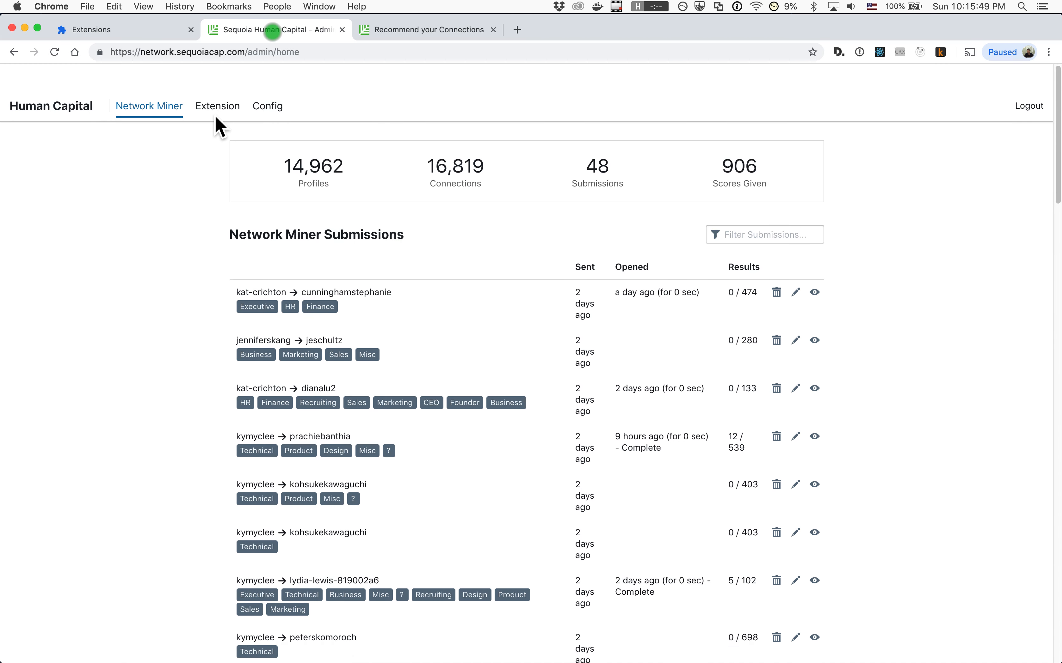
drag(149, 52, 234, 55)
double_click(260, 52)
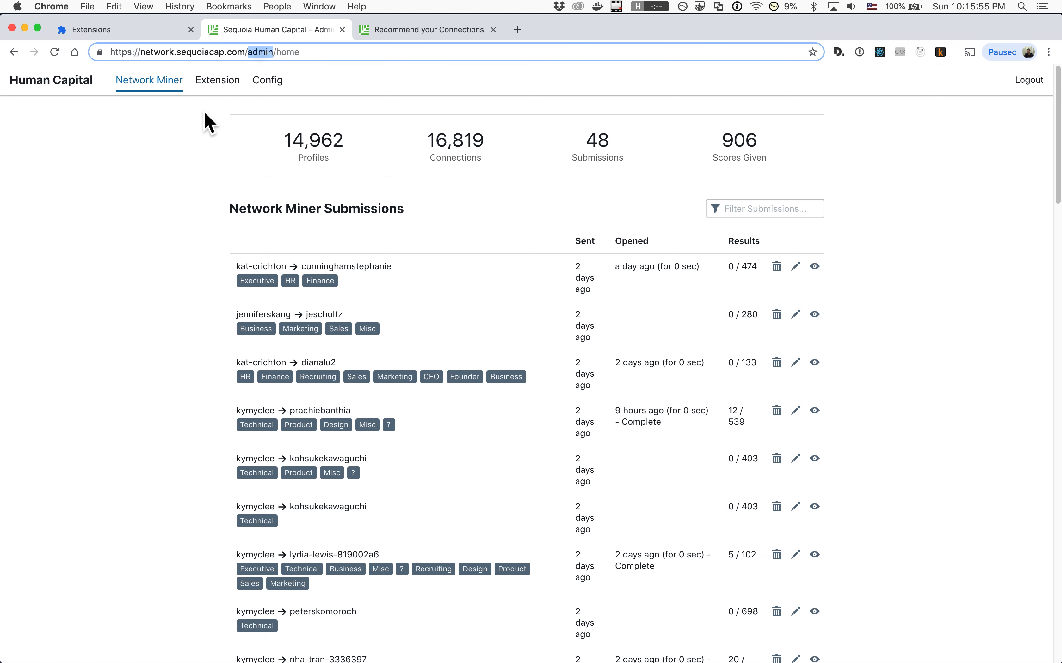
click(213, 88)
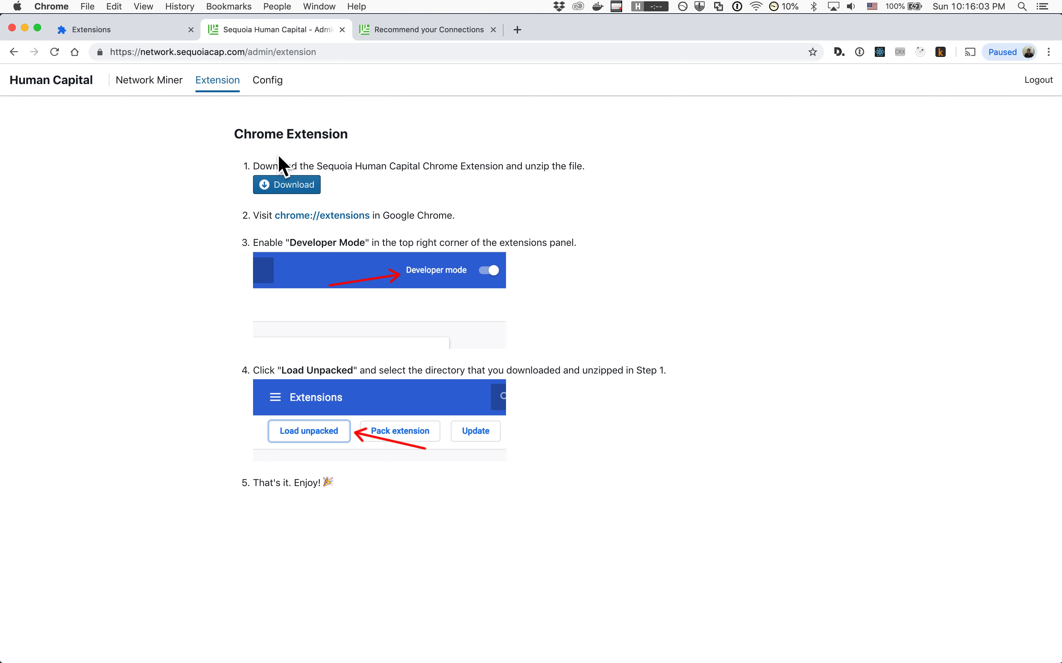
Download the Human Capital Chrome extension zip, unpack it, and look at the extracted dist 3 folder.
click(270, 188)
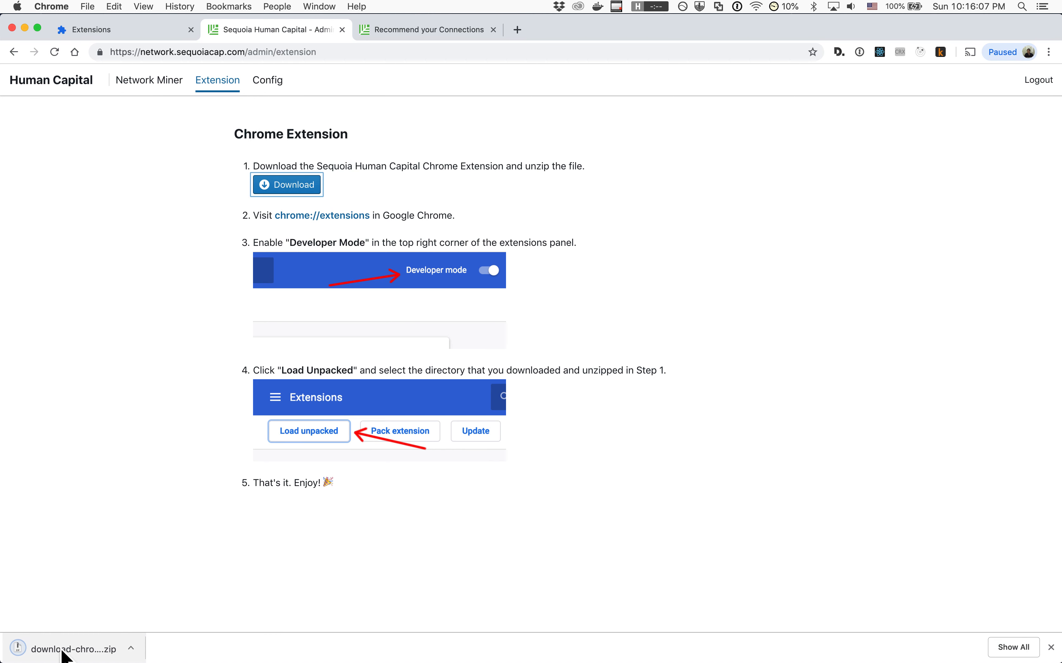
click(62, 652)
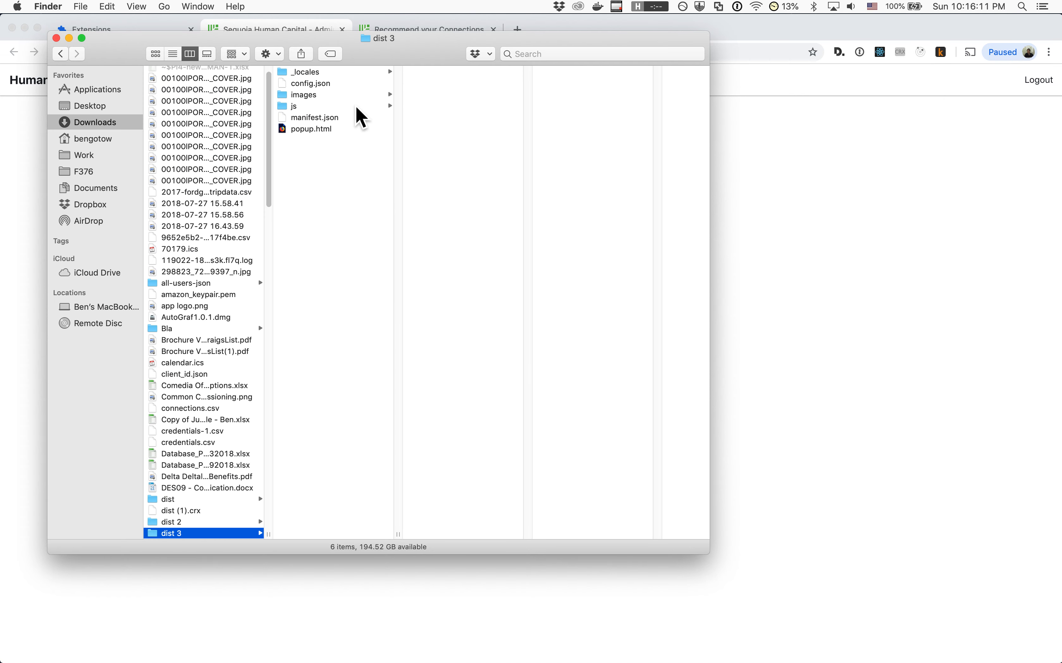
mouse_move(321, 180)
mouse_down()
mouse_move(315, 40)
mouse_move(334, 180)
mouse_up()
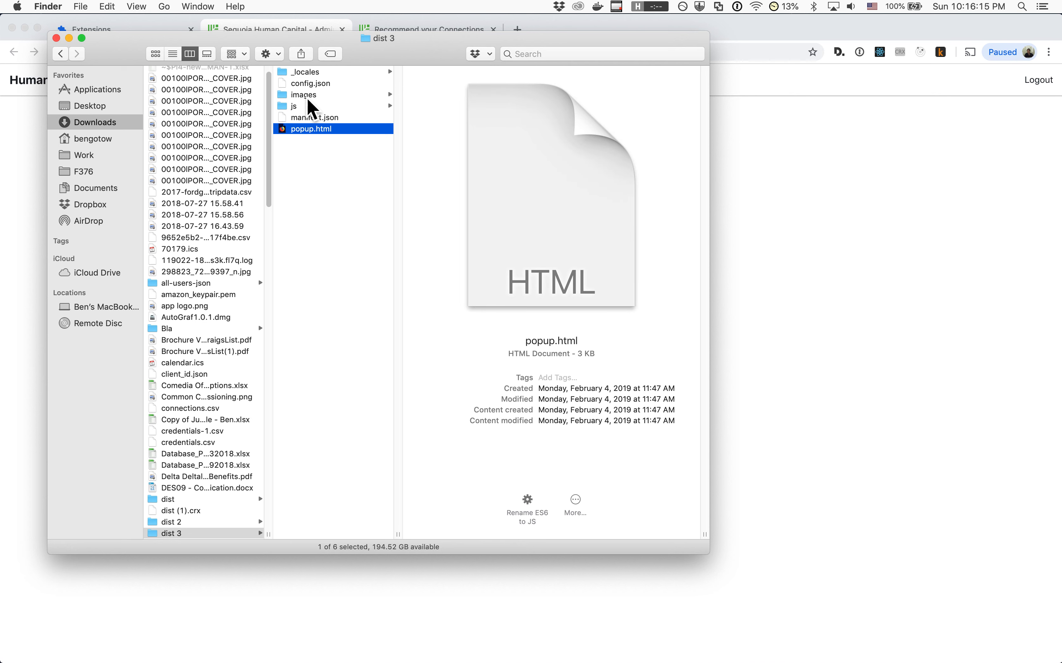
click(850, 246)
Go to the chrome://extensions page and make sure Developer mode is enabled.
click(434, 214)
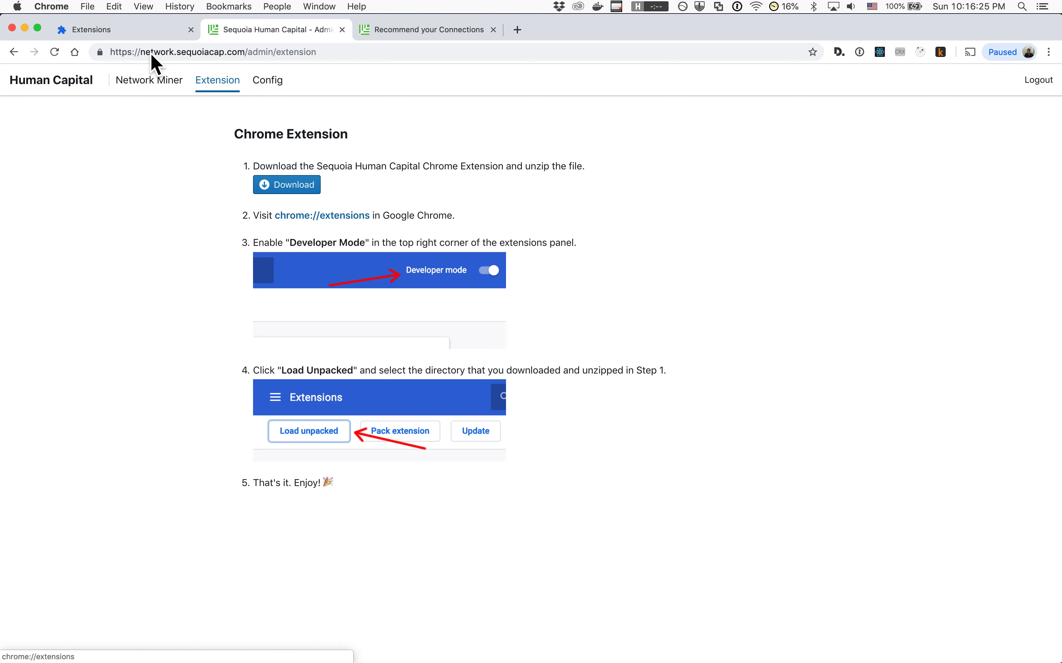
click(125, 30)
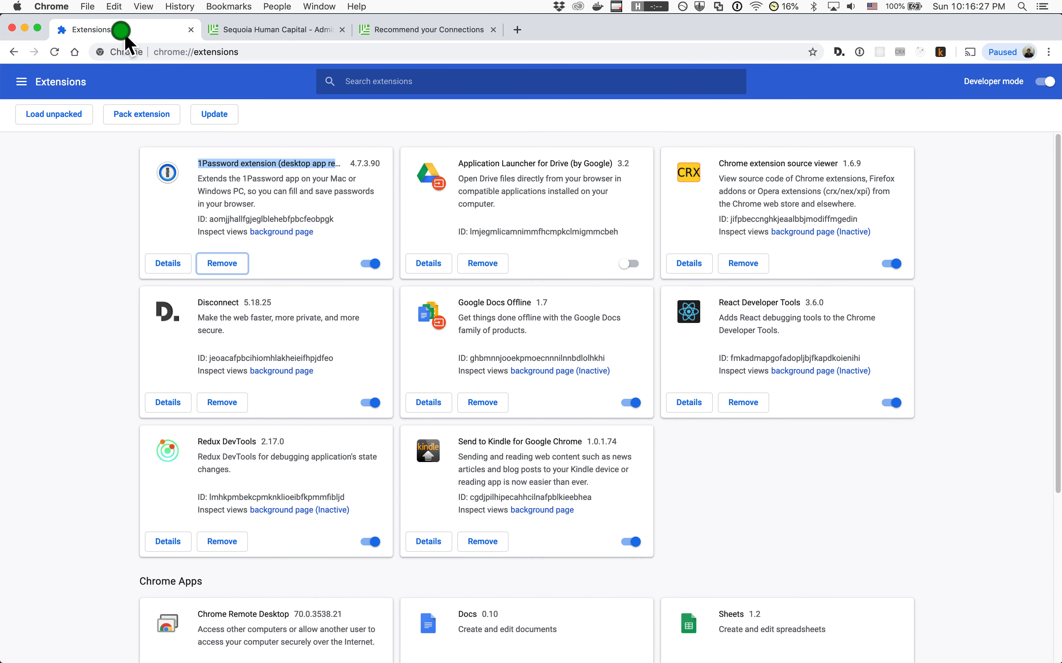
drag(90, 155, 749, 544)
click(748, 545)
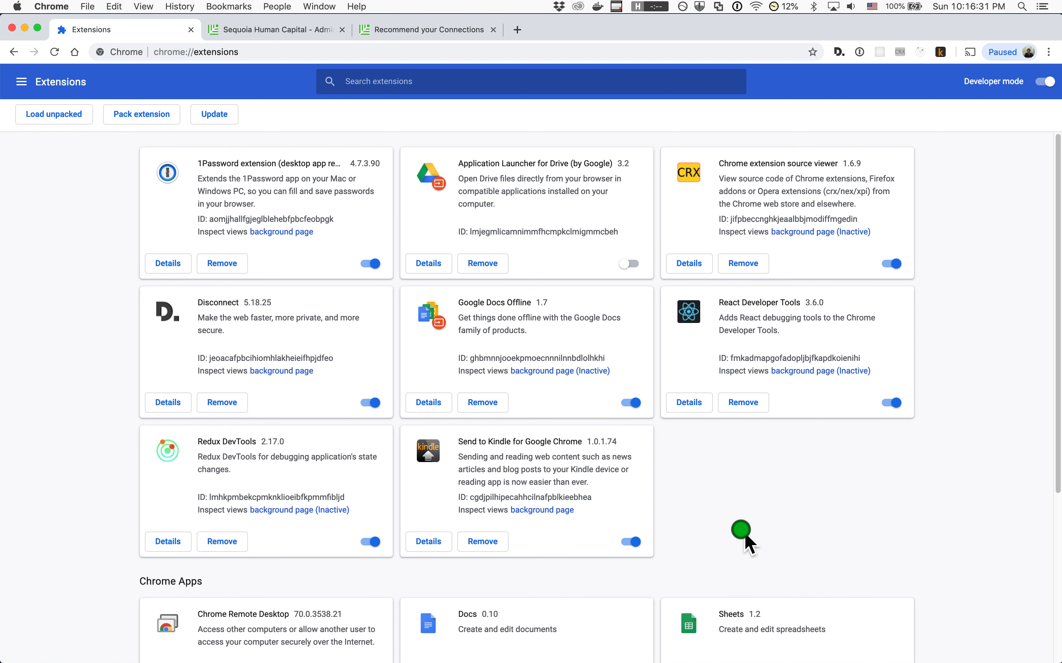
click(1046, 82)
click(1045, 82)
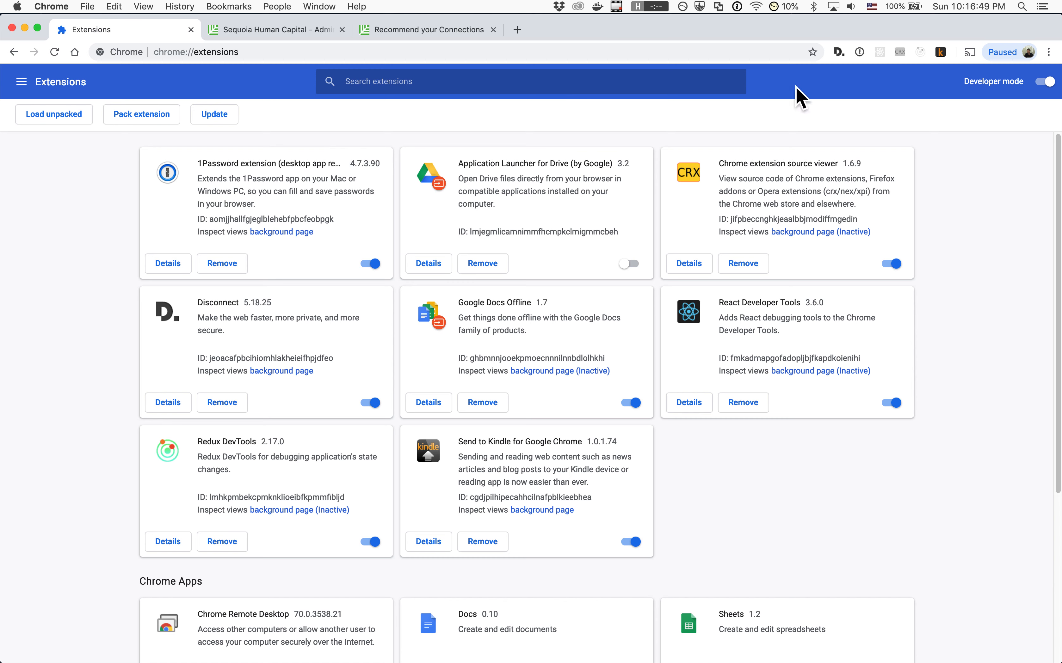
Load the unpacked Sequoia Human Capital extension from the dist folder and check its entry among the installed extensions.
click(53, 115)
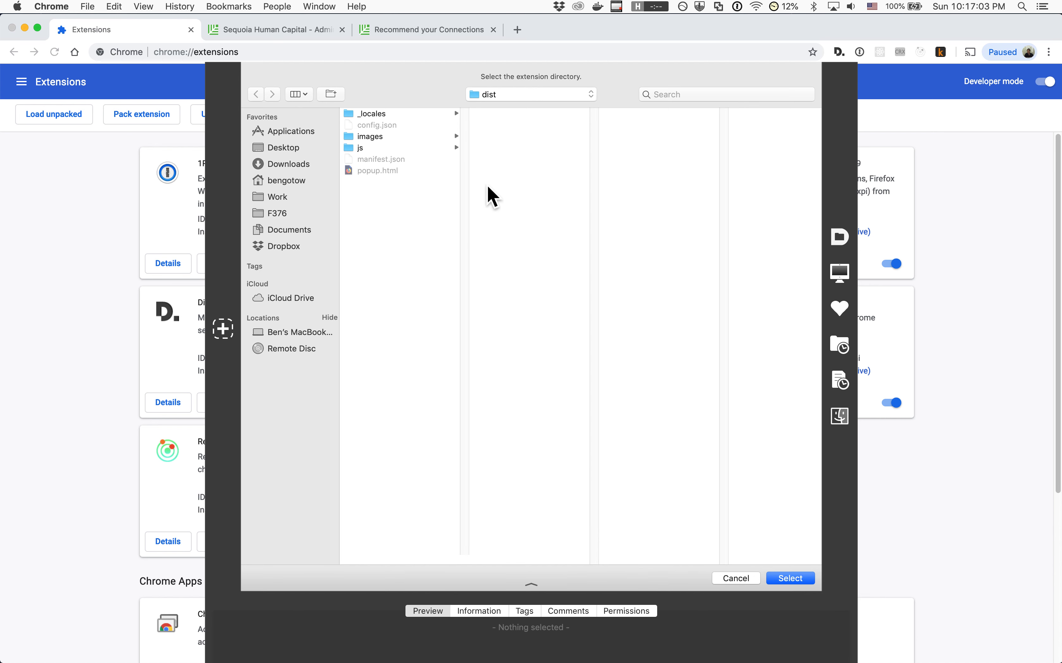
click(478, 94)
click(480, 96)
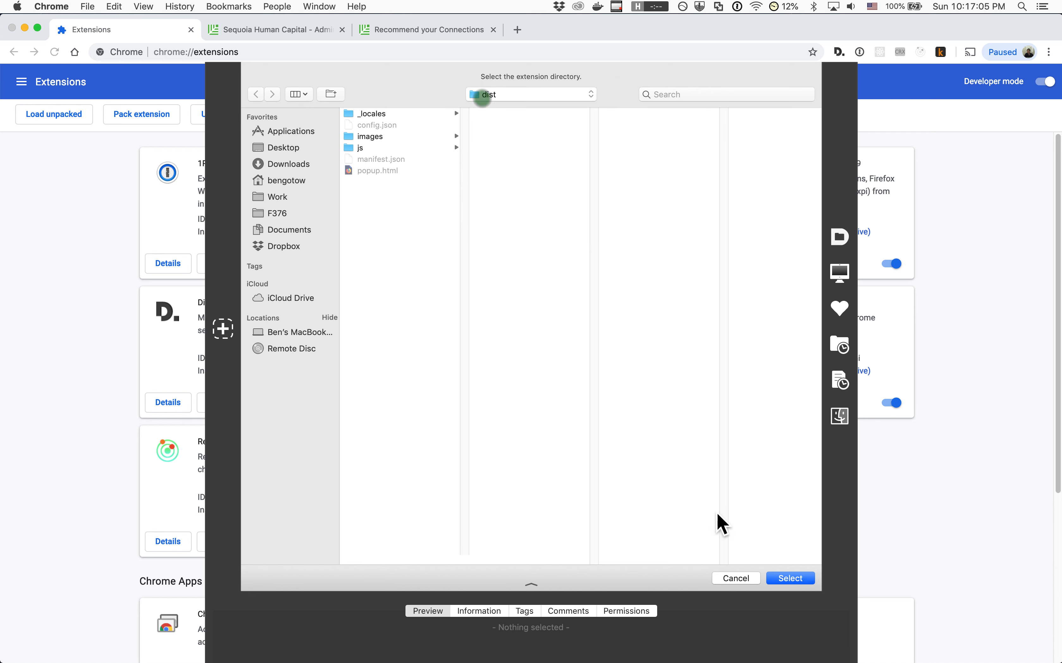
click(784, 584)
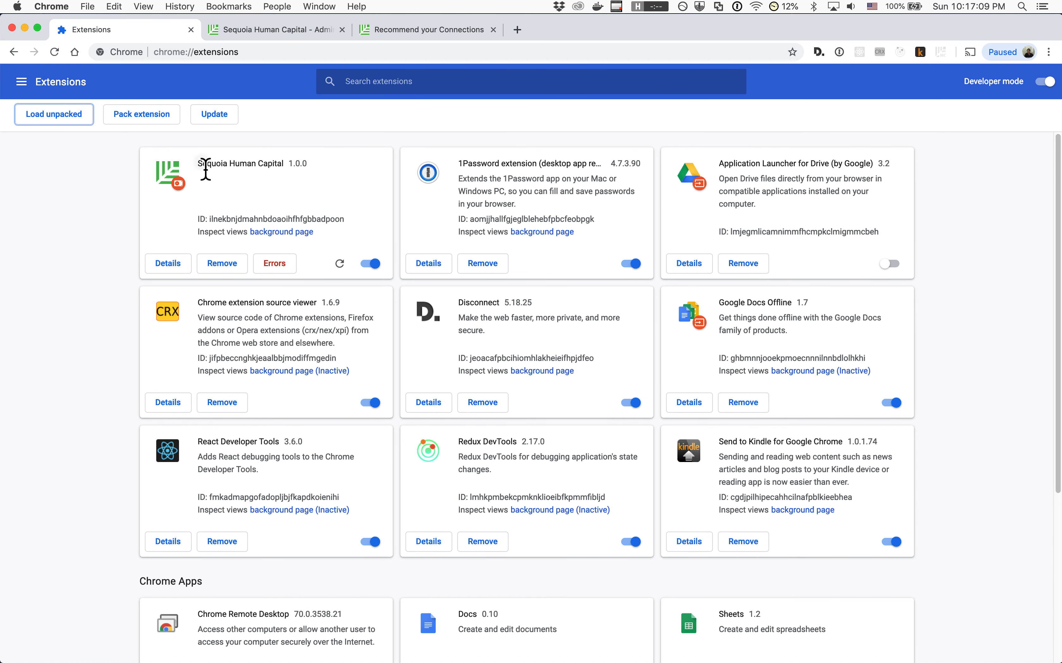
drag(201, 163, 266, 172)
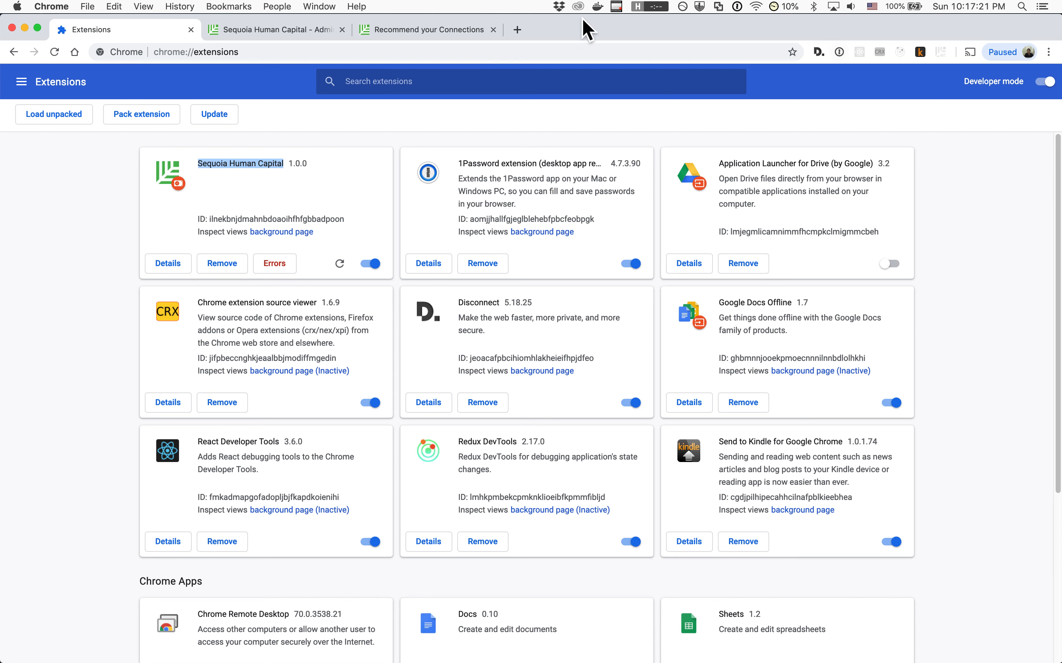
Navigate from the Extensions page to linkedin.com.
click(387, 57)
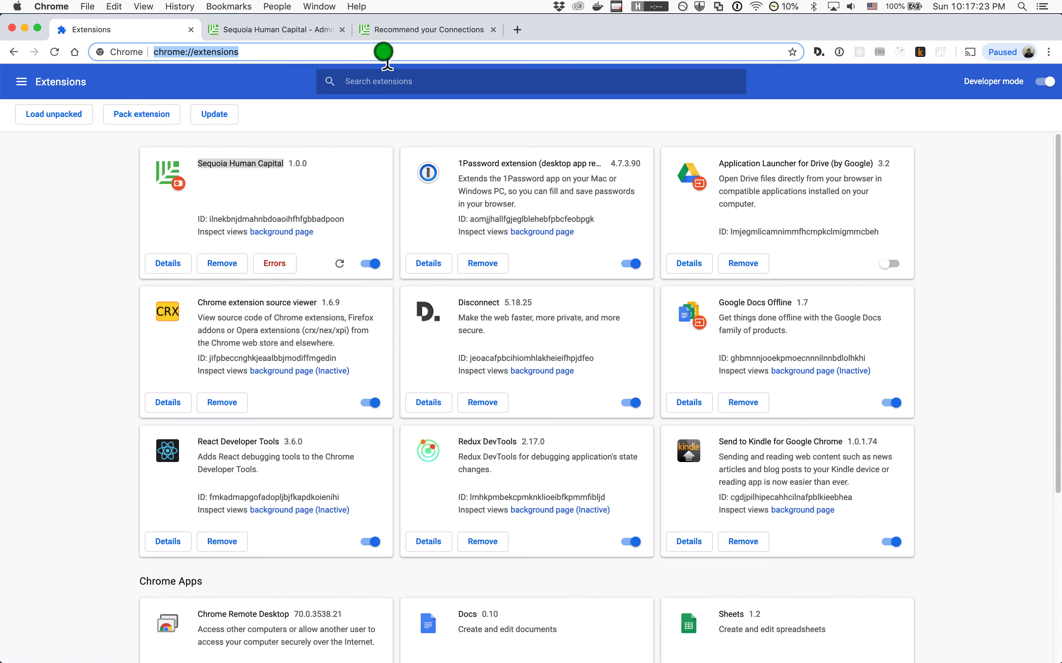
text(link)
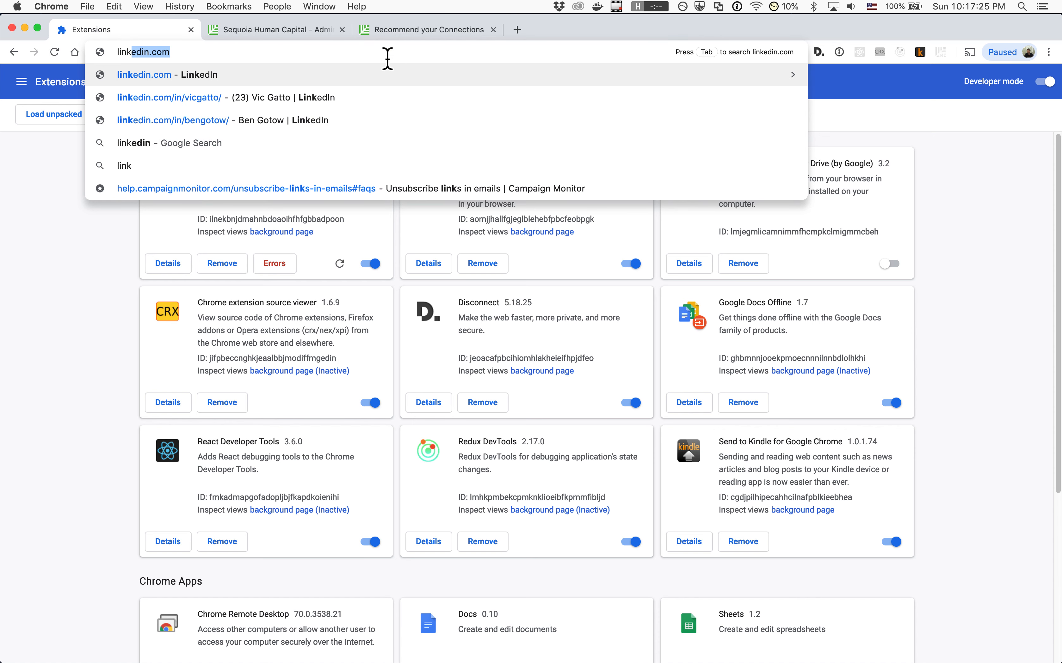
text(edin.com/)
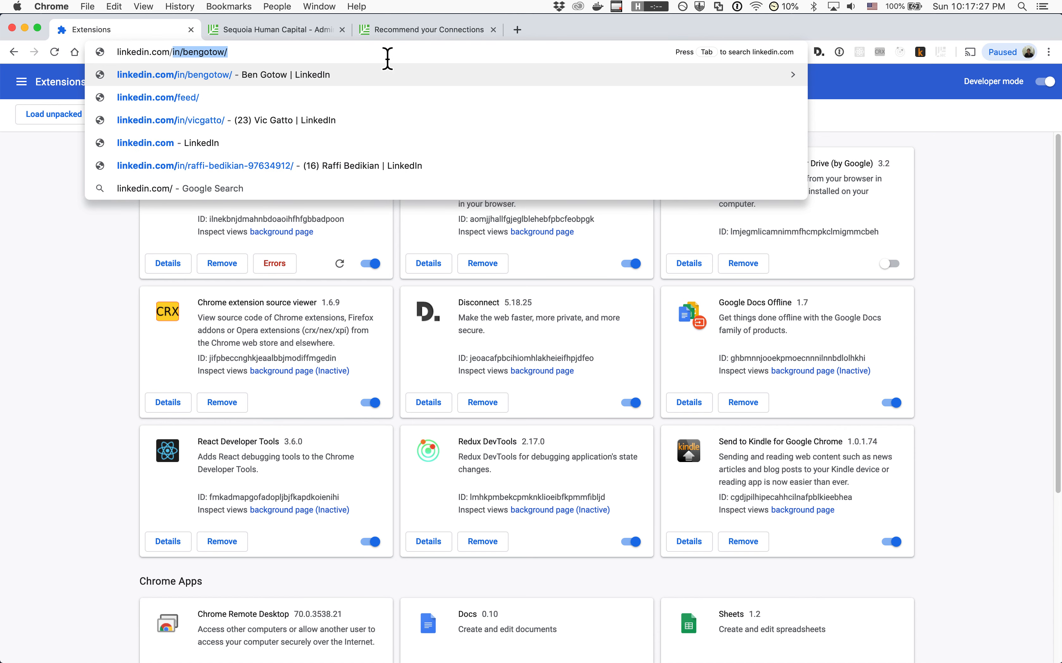
key(BackSpace)
key(Return)
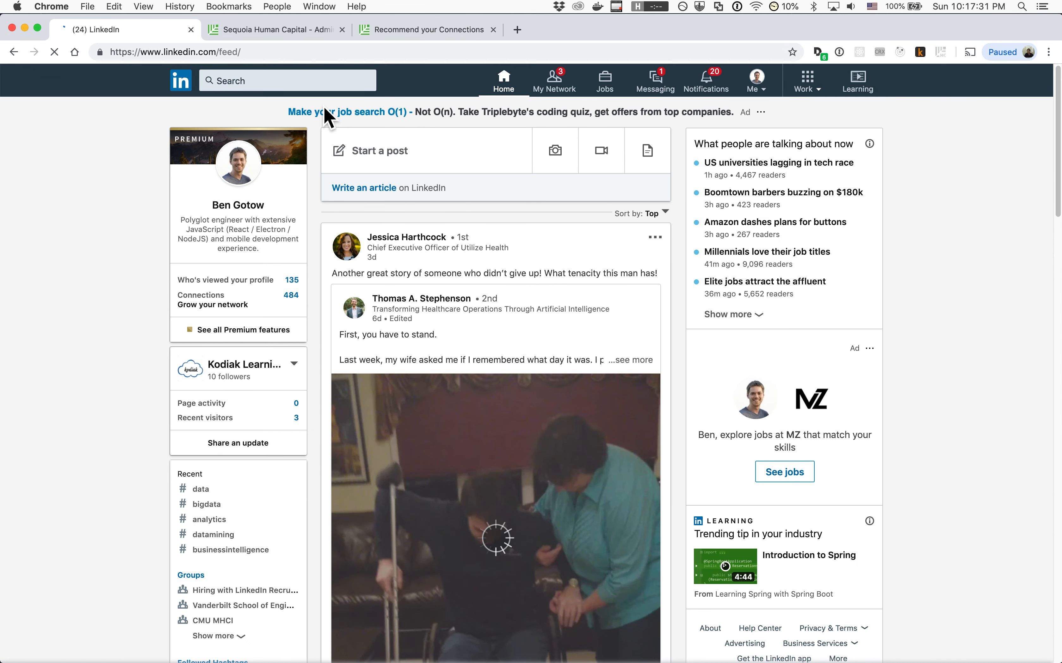
Search LinkedIn for a connection by first name and open the profile of the Legal Operations Program Manager at WhatsApp Inc.
click(267, 77)
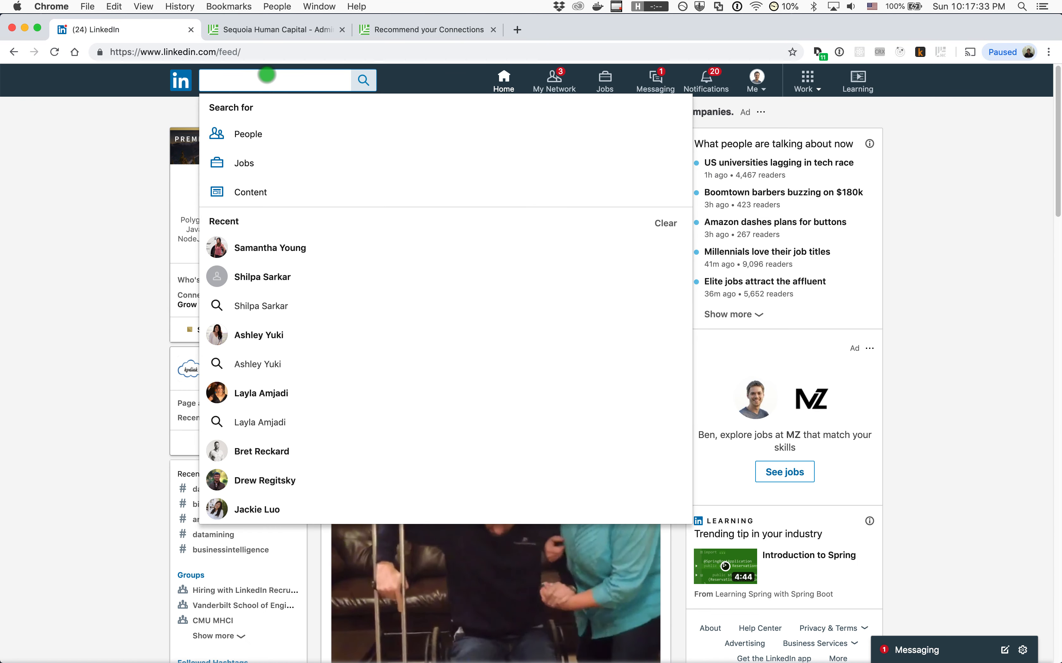
text(sam)
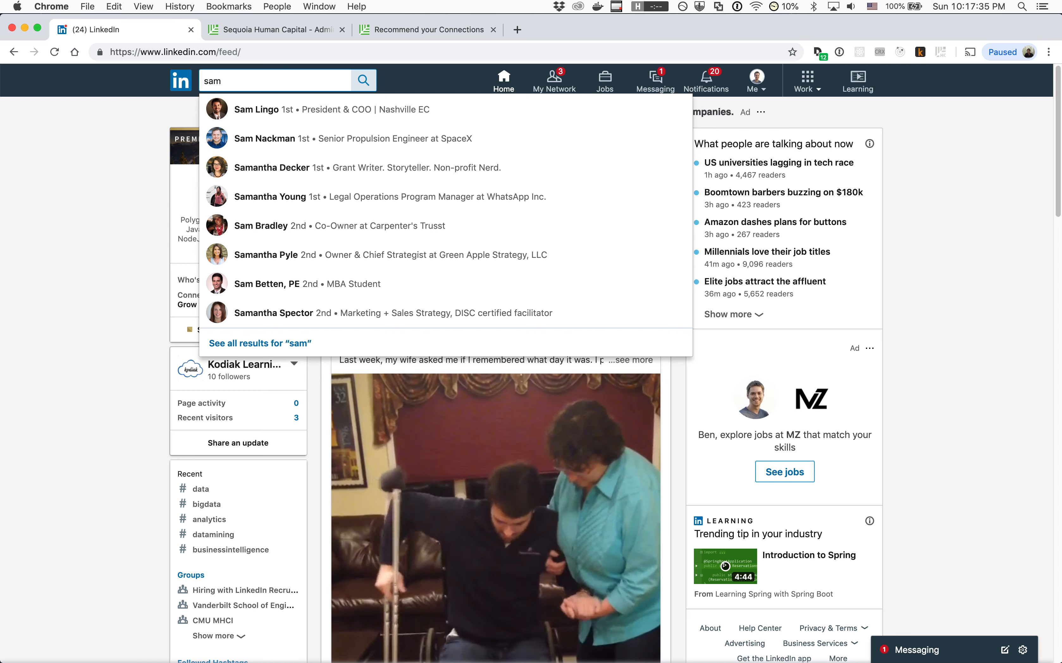
click(283, 198)
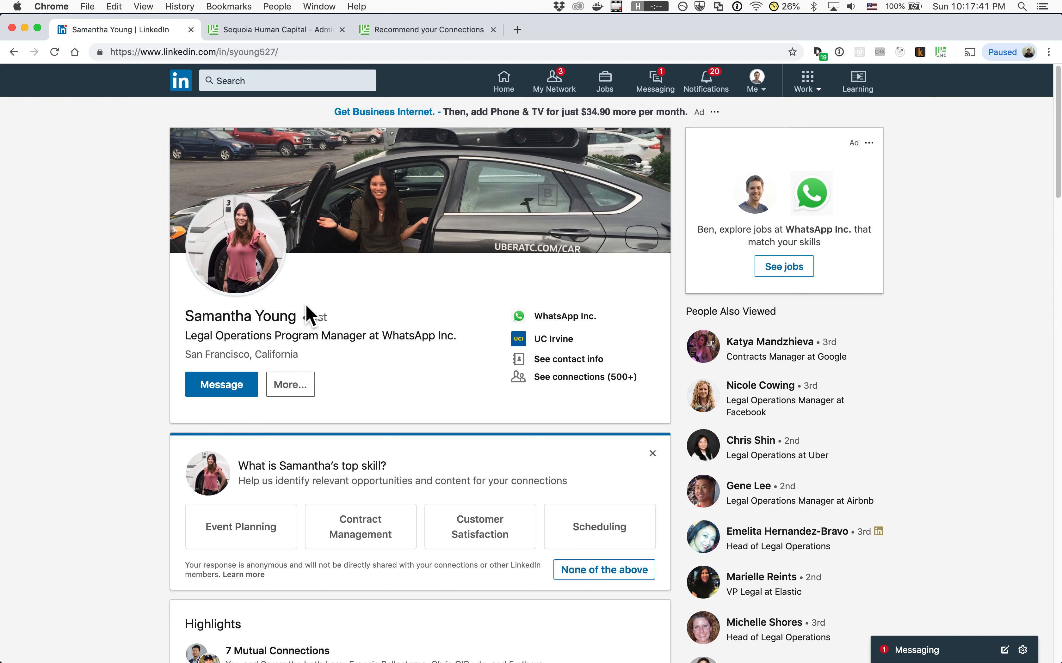
Start Network Miner on the open LinkedIn profile and filter its connections to San Francisco Bay Area and Greater New York City Area.
click(942, 56)
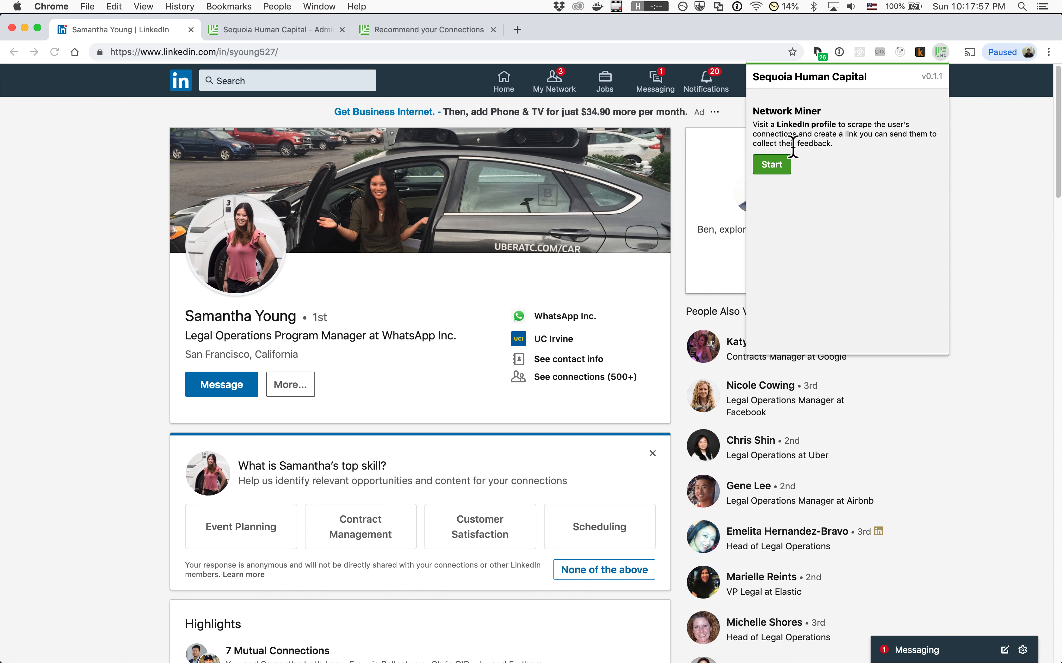
click(779, 172)
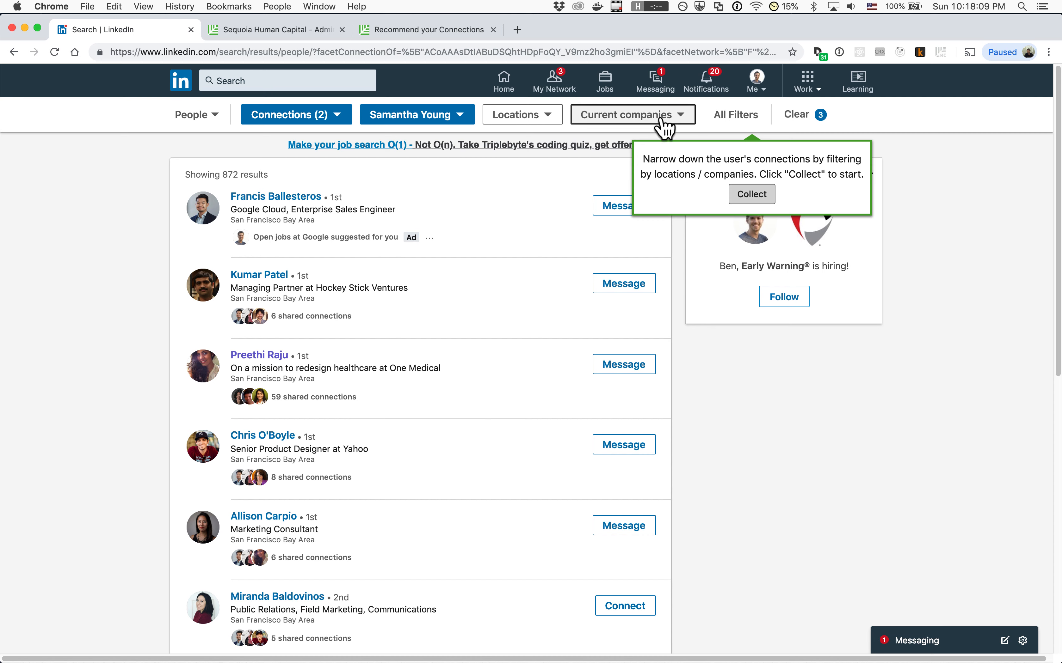
click(539, 112)
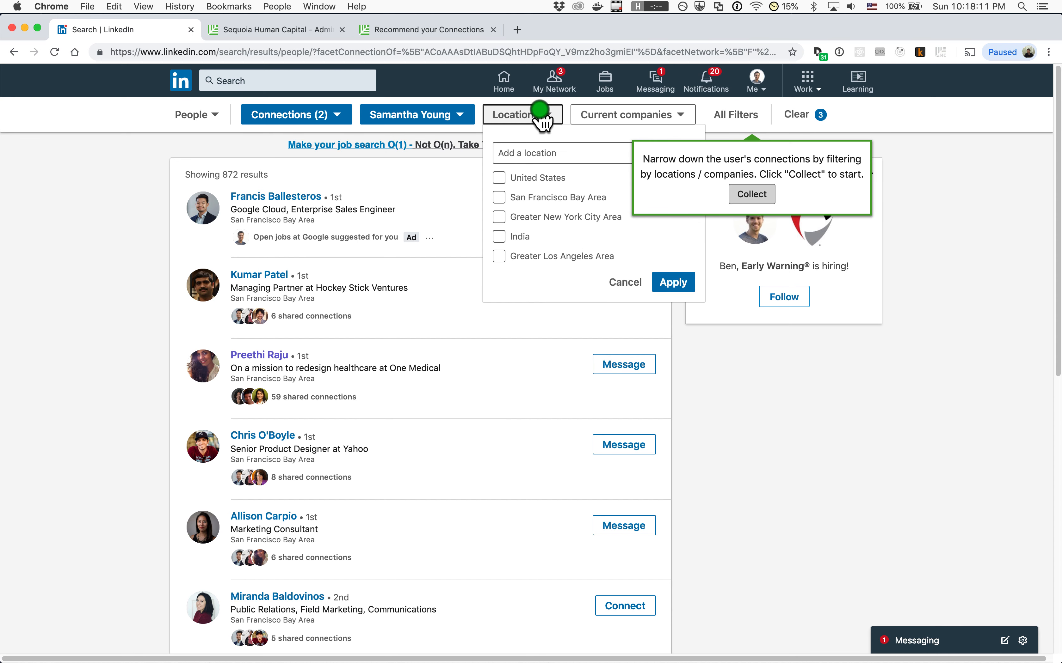
click(499, 197)
click(499, 217)
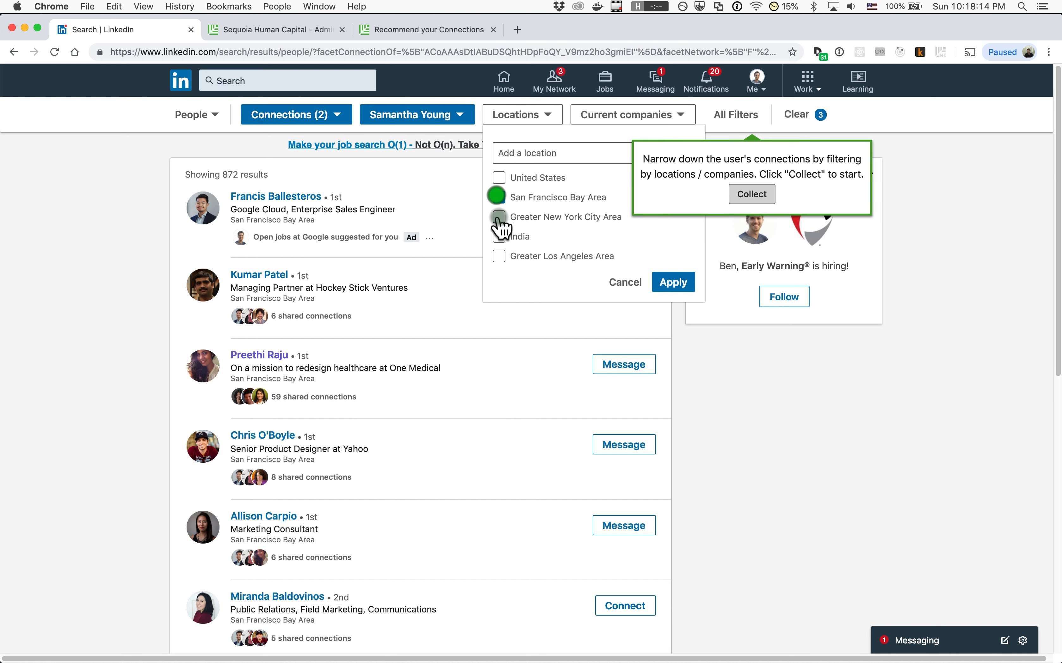
click(674, 283)
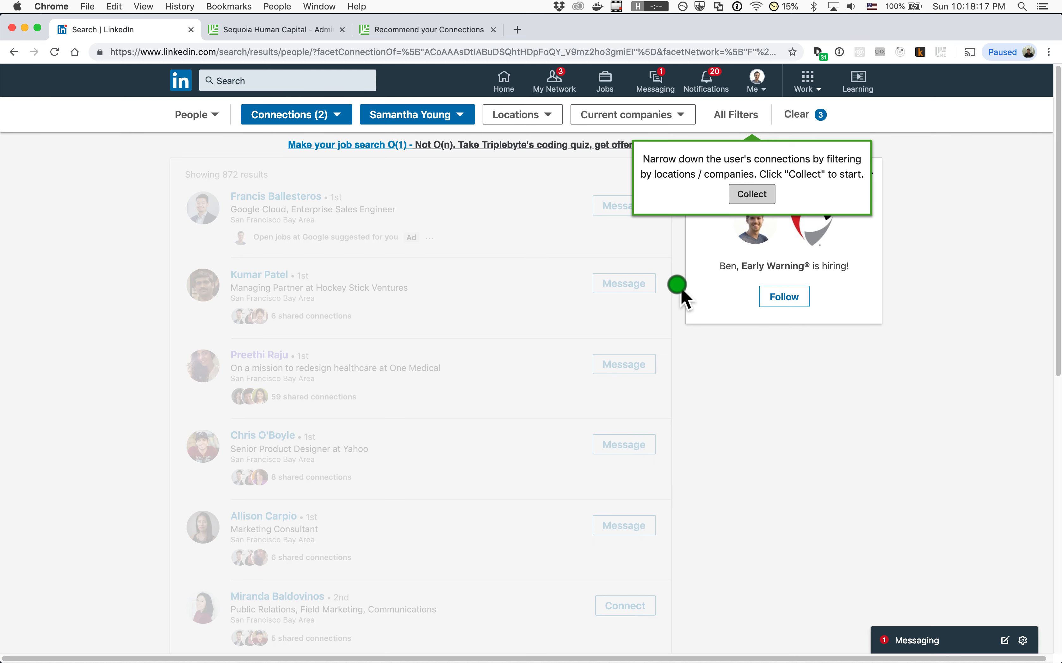
Leave the current companies filter empty and start collecting the location-filtered connections.
click(617, 116)
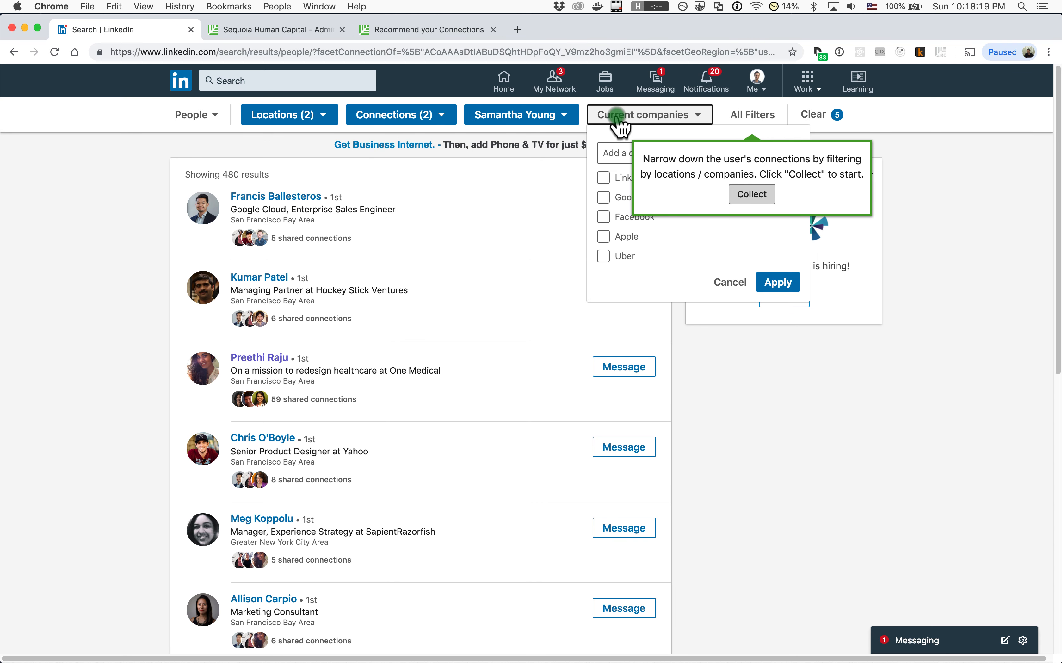
click(606, 117)
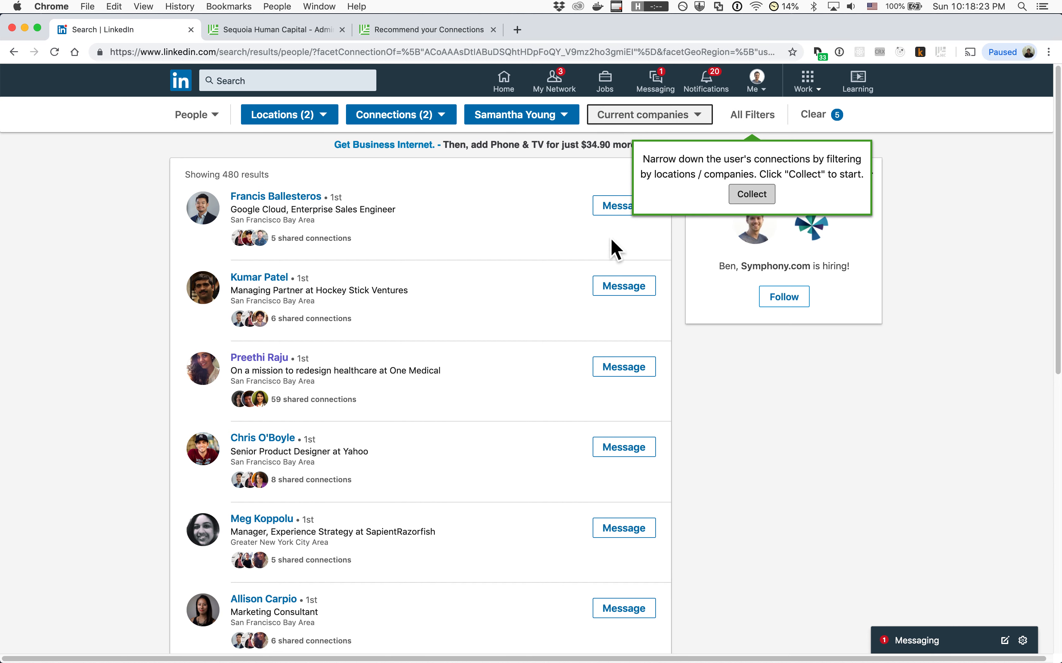
click(751, 197)
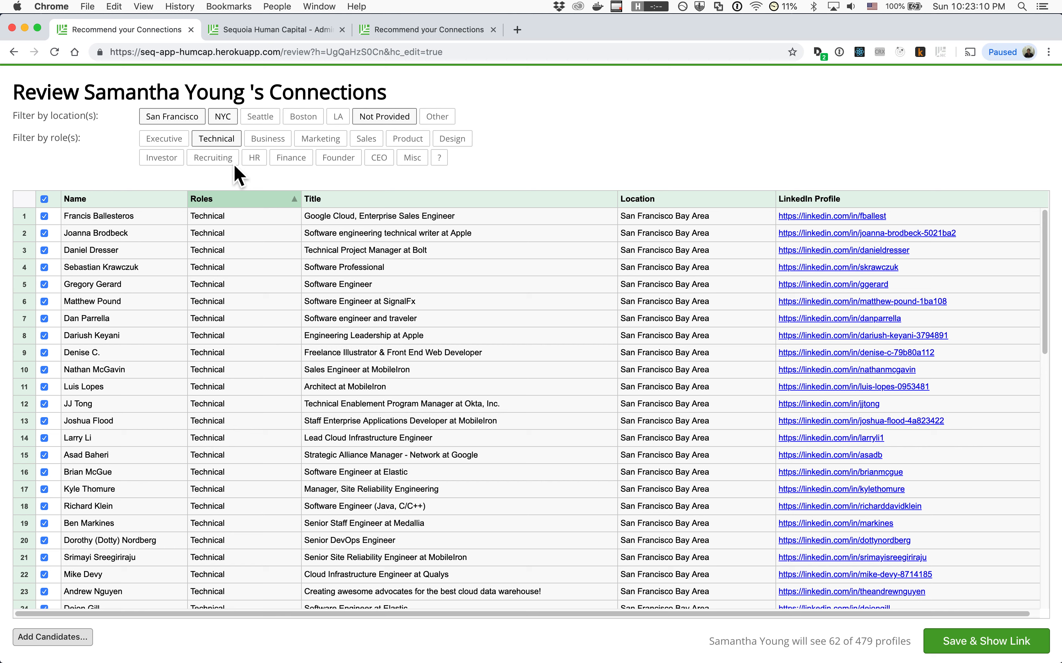
Examine how many profiles the connection will see and which location and role filters are active on the review page.
drag(859, 642, 873, 648)
click(872, 647)
drag(864, 647, 873, 651)
drag(114, 110, 127, 112)
drag(252, 139, 478, 171)
click(478, 170)
Turn off the Technical role filter and the Not Provided, NYC and San Francisco location filters.
click(228, 138)
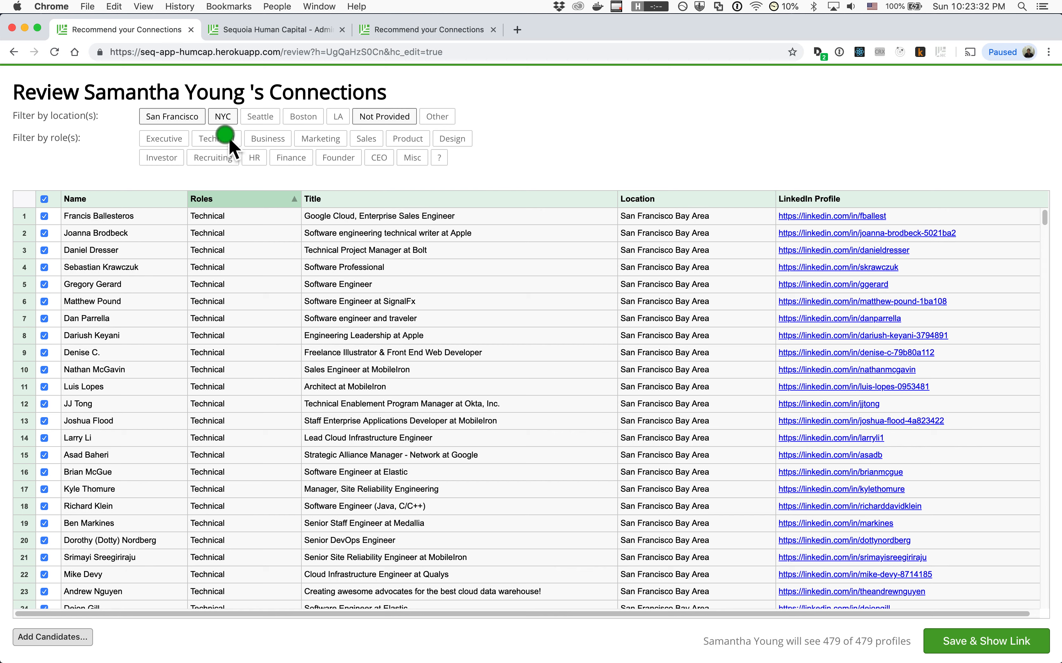
click(363, 124)
click(220, 117)
click(186, 115)
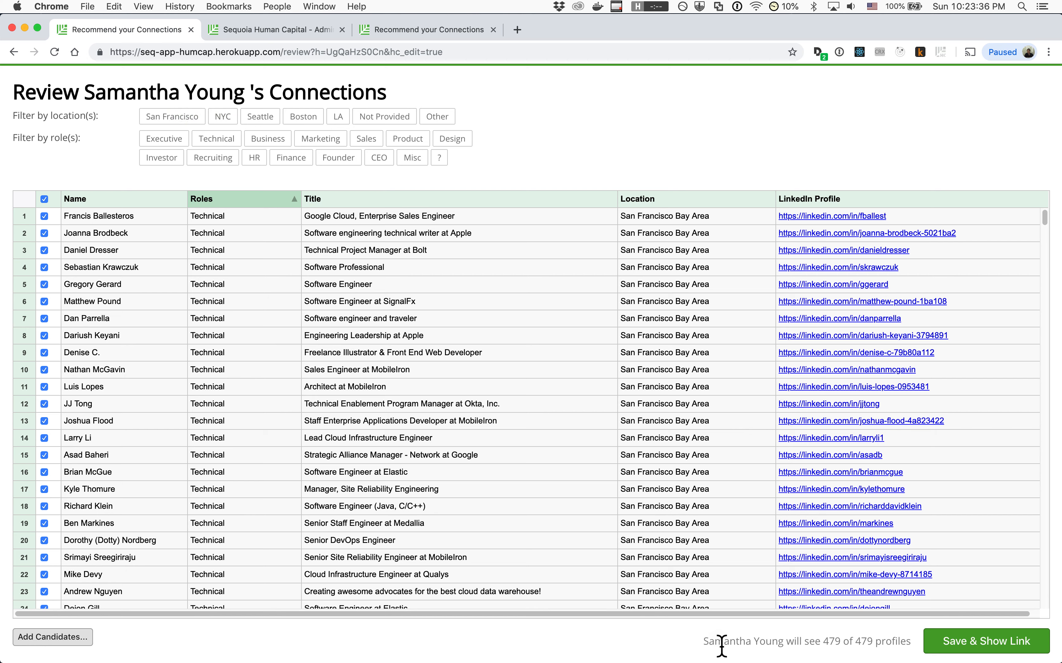
Examine the profile count and look through the whole unfiltered connections list to its last row.
drag(720, 643, 858, 649)
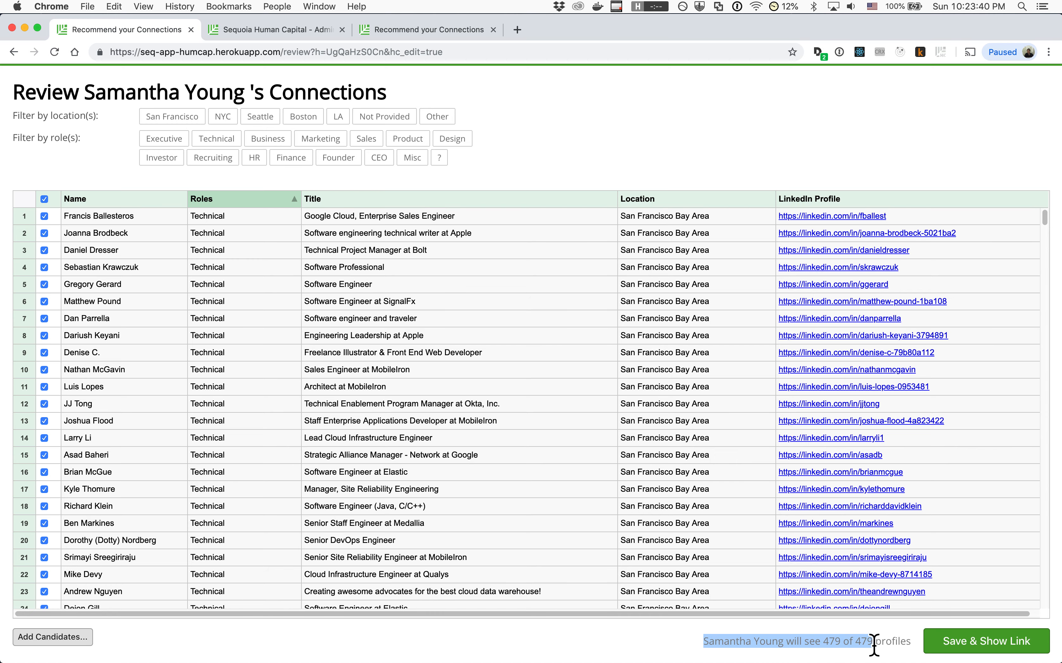
click(534, 139)
scroll(487, 334, down, 20)
scroll(486, 337, down, 20)
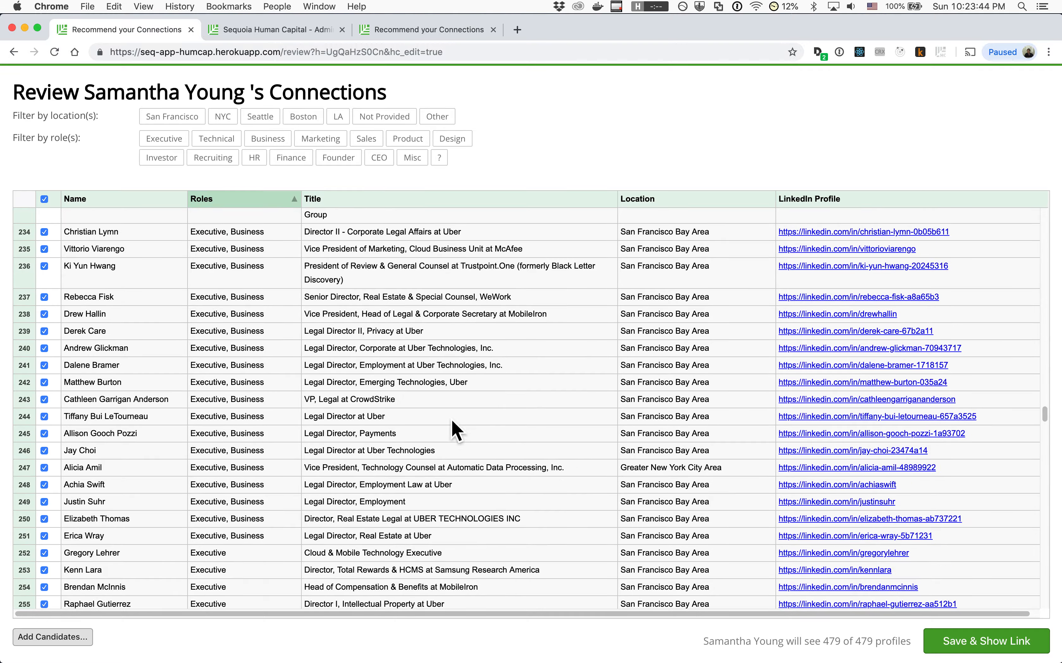
scroll(456, 430, down, 15)
scroll(456, 432, up, 5)
scroll(454, 434, down, 20)
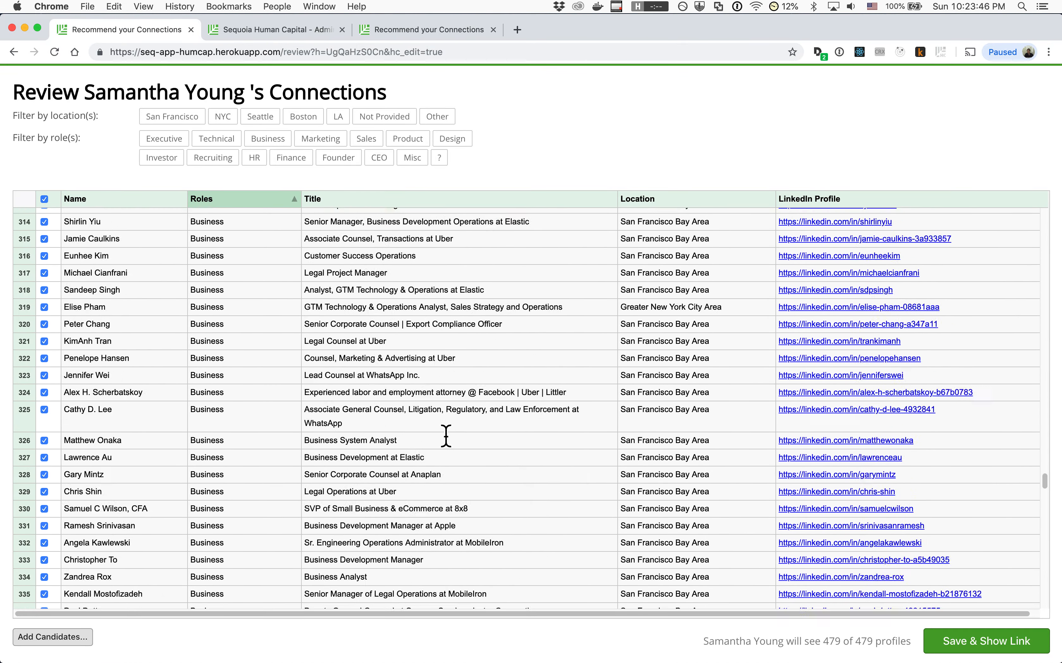
scroll(451, 443, down, 10)
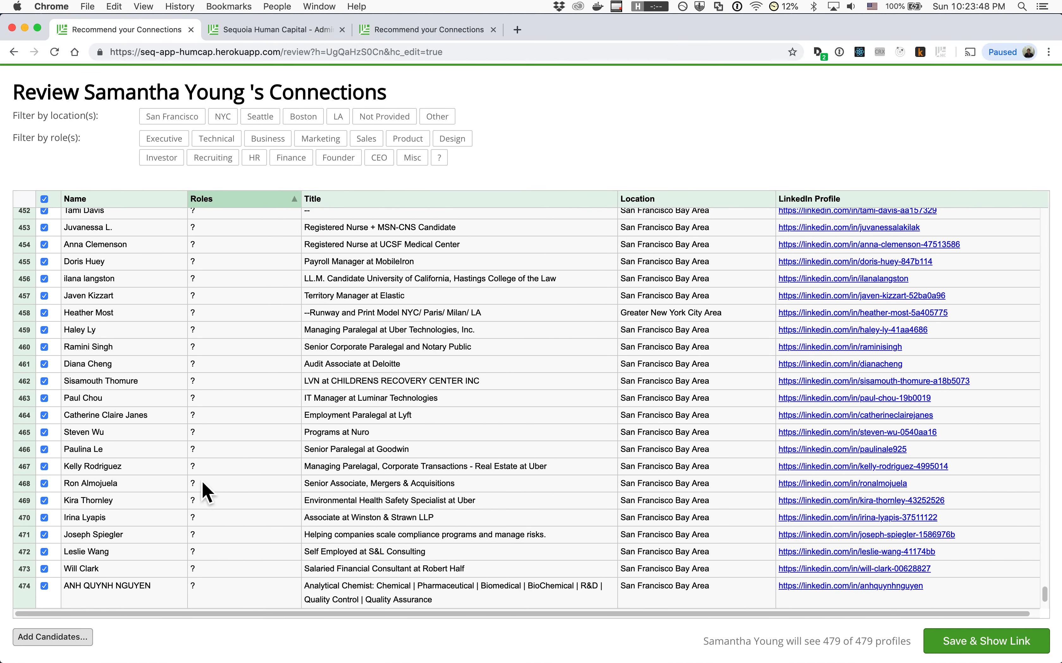
scroll(224, 480, down, 3)
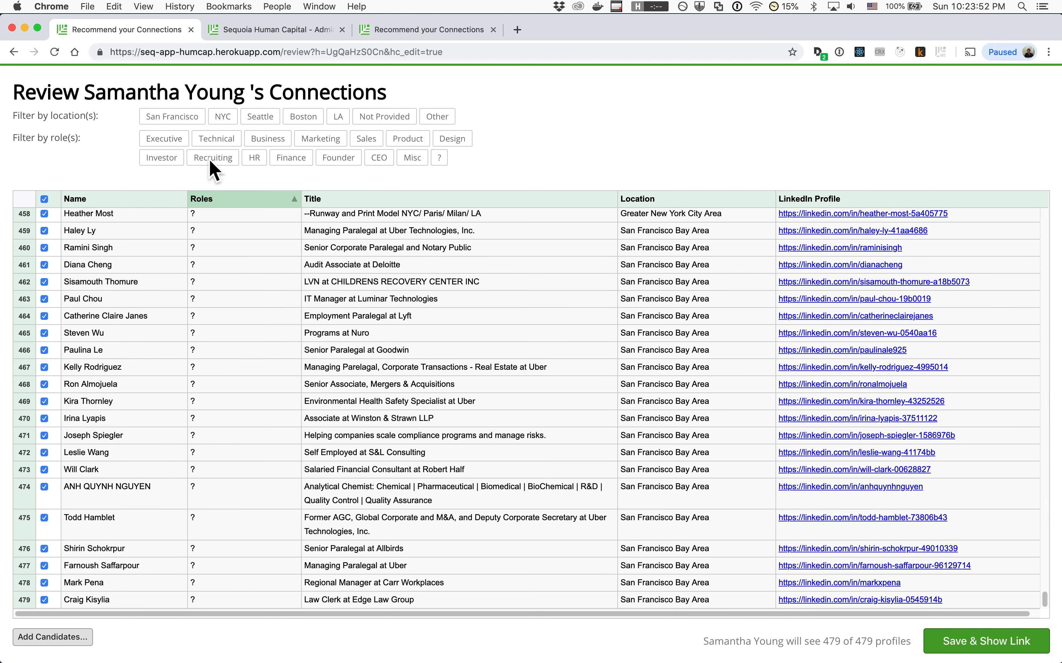
Filter the connections by the roles Technical, Business, Product and Design.
click(202, 139)
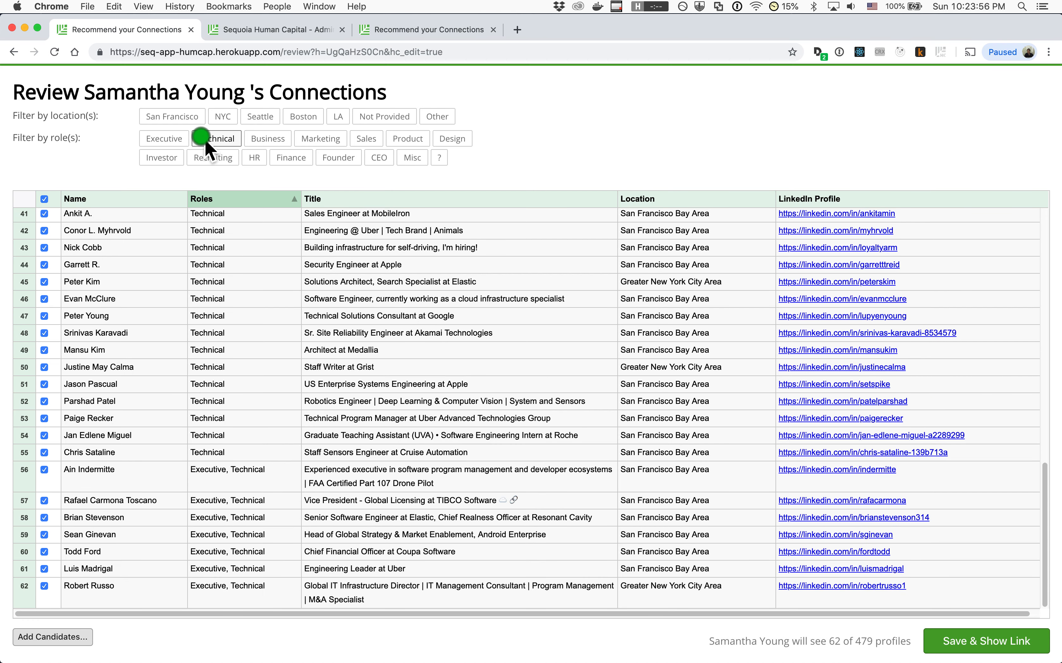
click(280, 139)
click(407, 138)
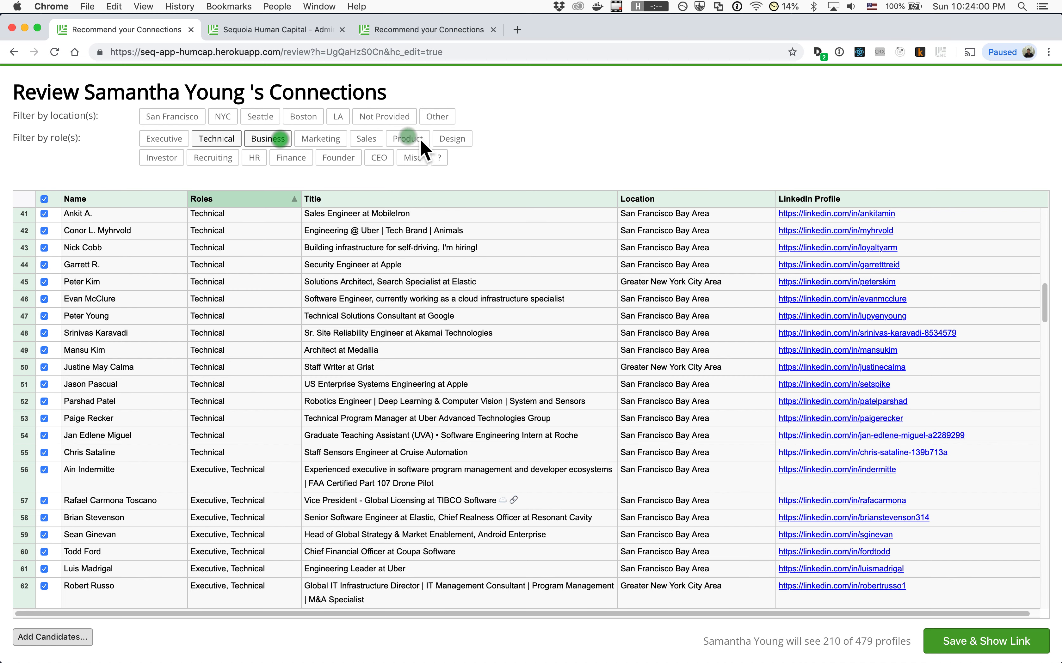
click(456, 139)
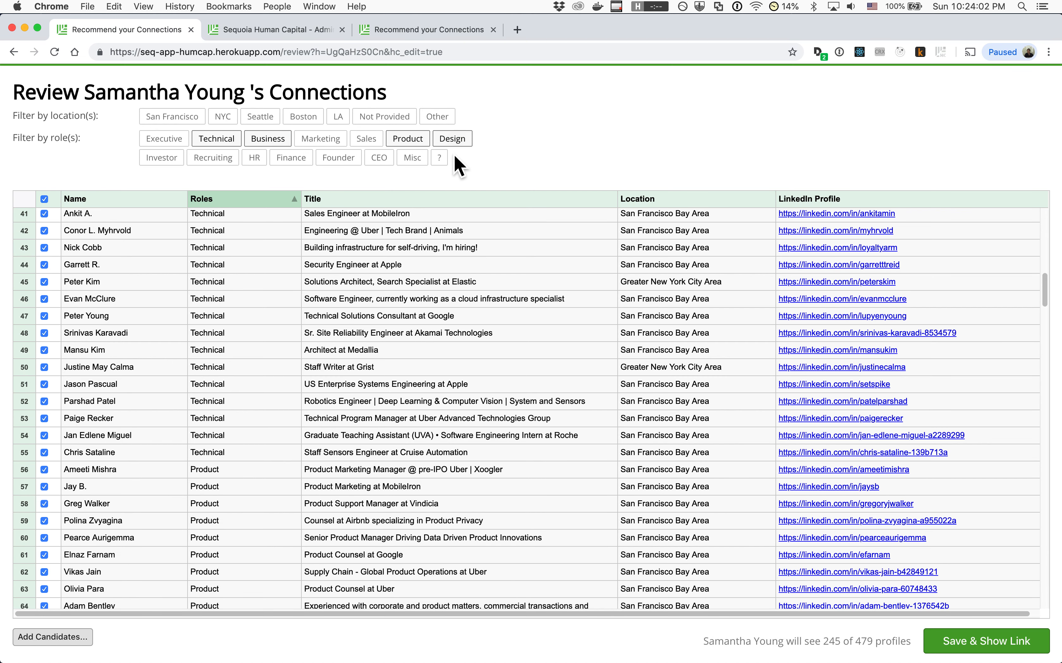
Examine the profile count and the locations listed for the role-filtered connections.
double_click(829, 641)
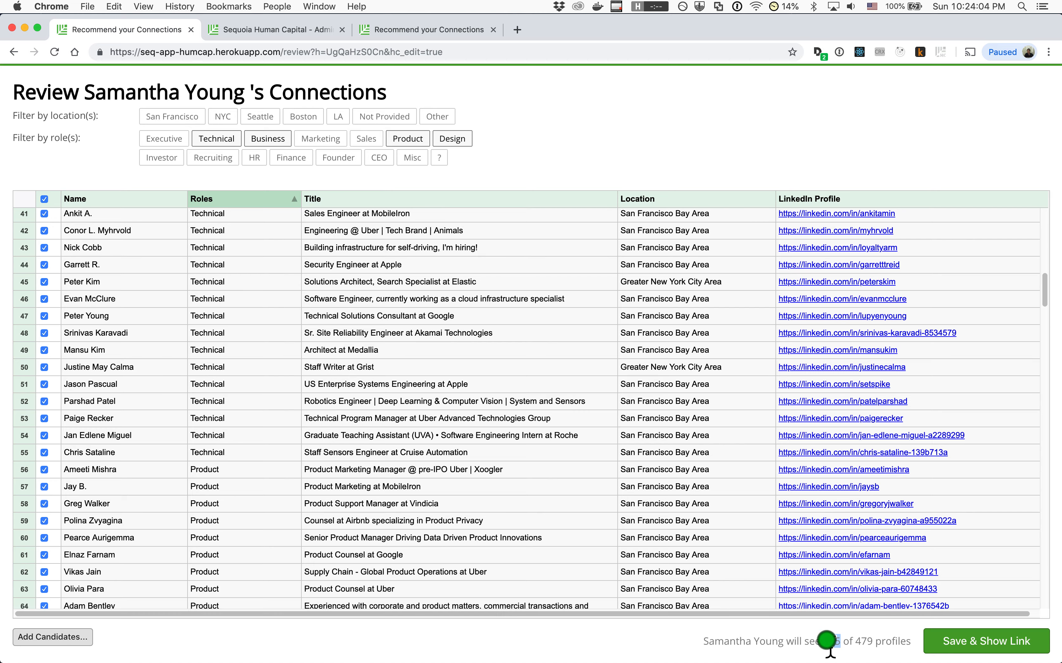
scroll(549, 439, up, 3)
scroll(549, 439, down, 20)
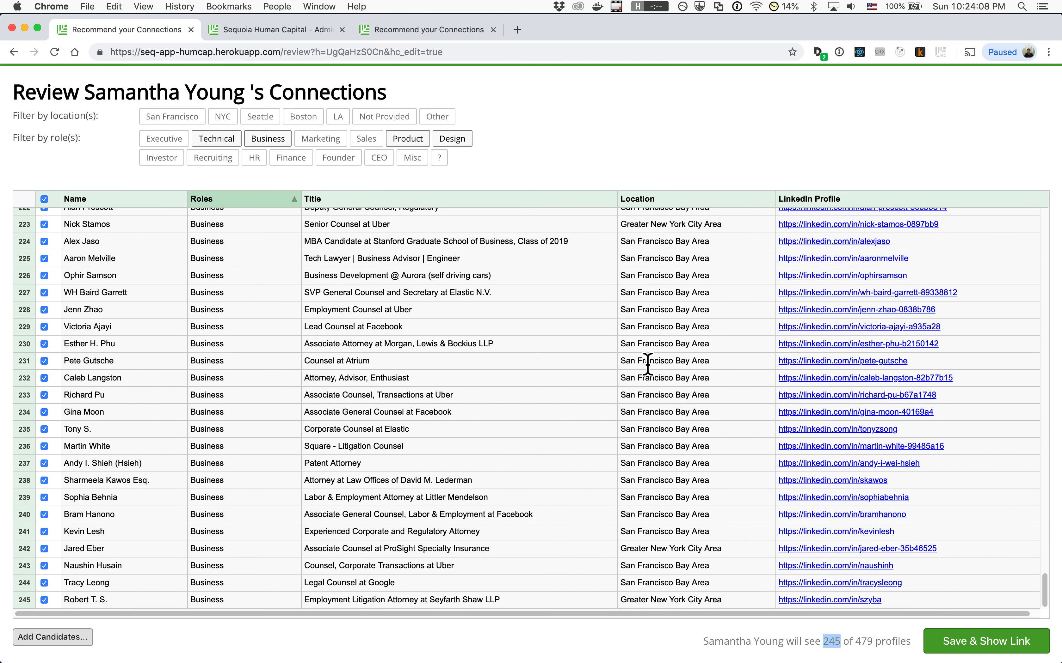
drag(627, 242, 704, 252)
drag(629, 221, 713, 243)
click(598, 116)
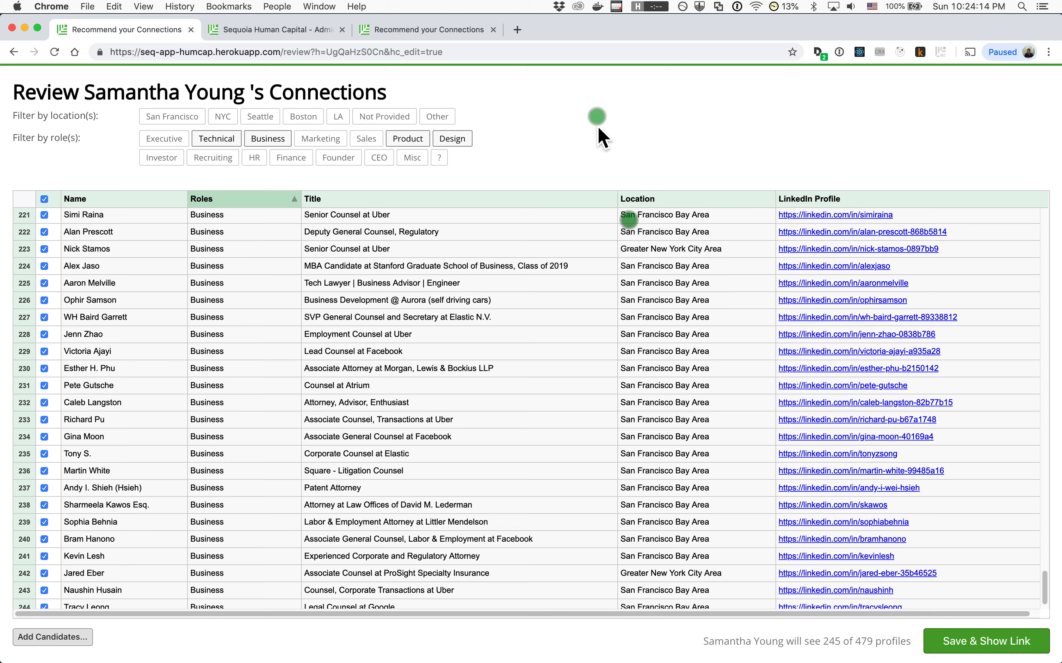
scroll(665, 437, up, 8)
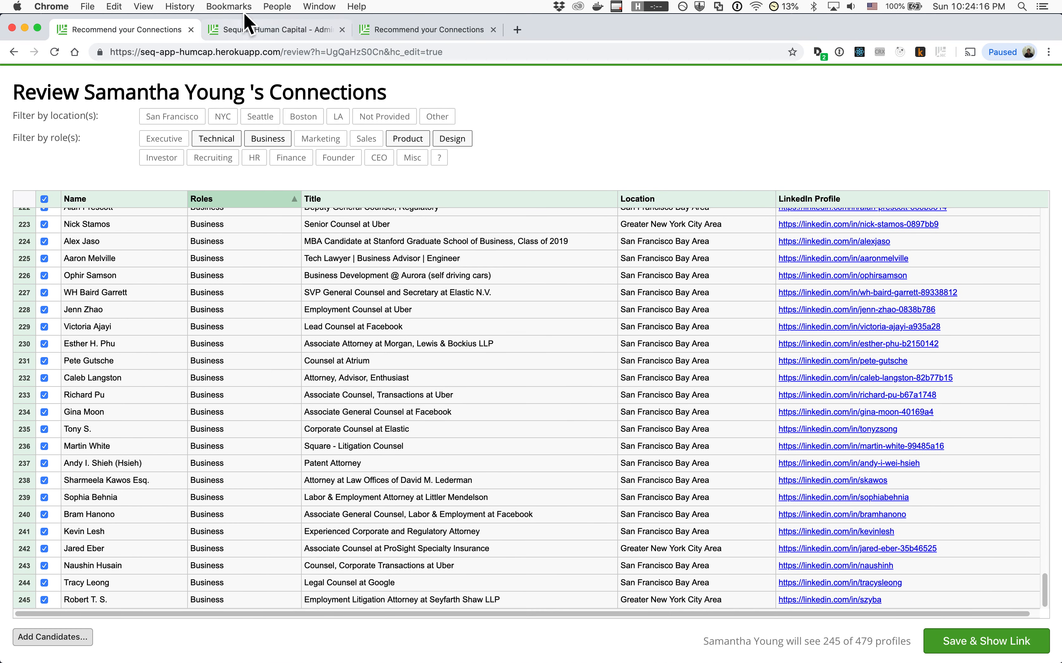
Limit the connections to the San Francisco location, leaving NYC off.
click(228, 122)
click(228, 121)
click(179, 124)
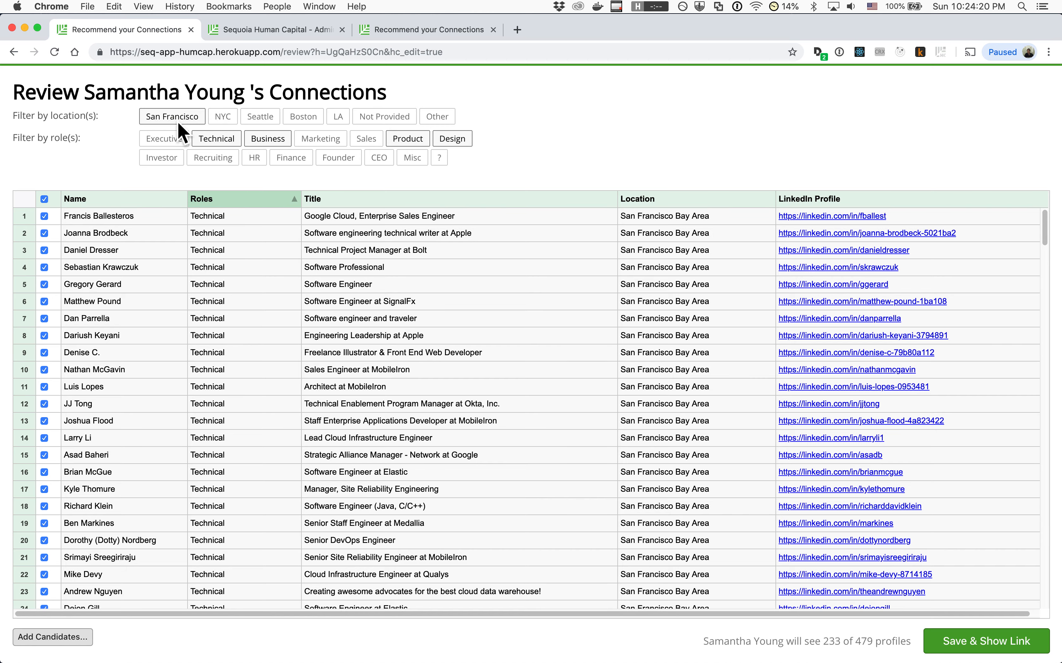
Exclude the Executive, Business profiles in rows 119 to 128 from the connections to share.
scroll(159, 307, down, 10)
scroll(159, 307, up, 10)
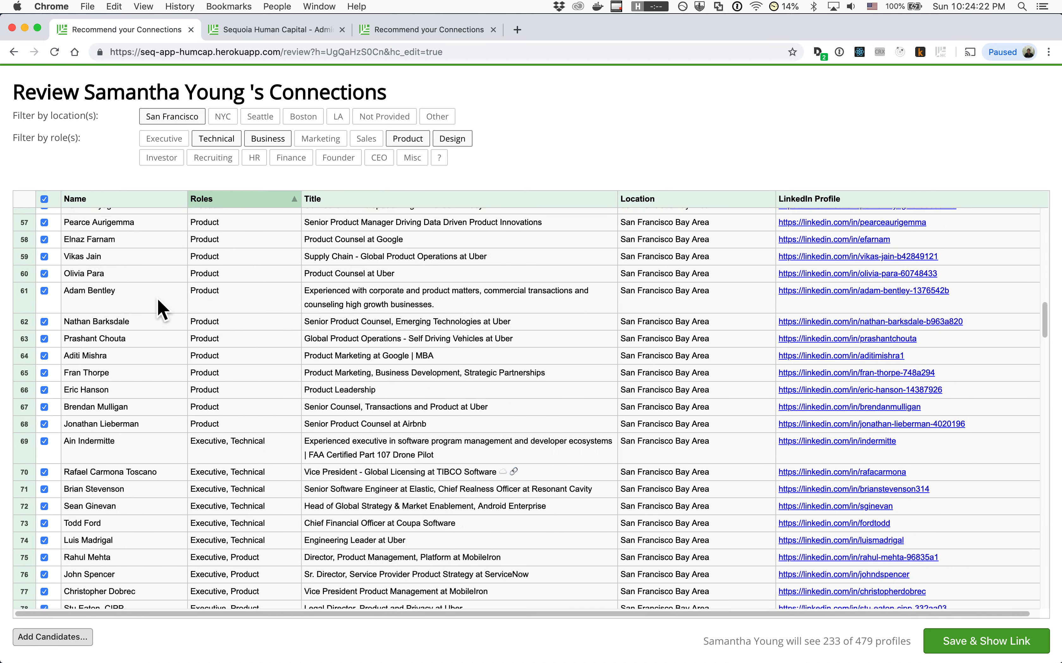
scroll(159, 307, down, 20)
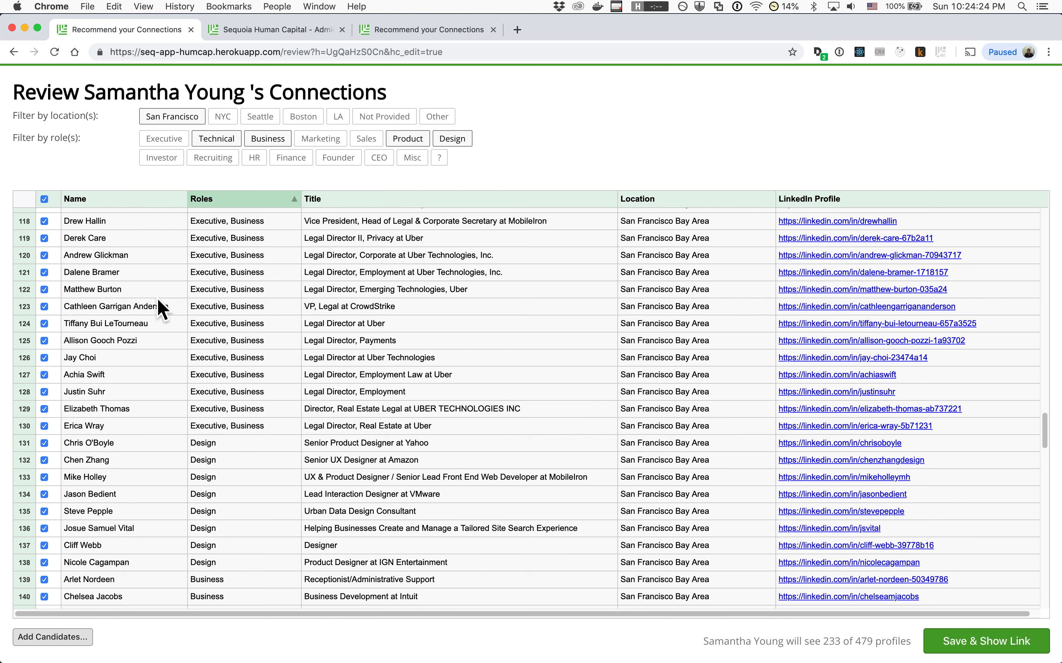
click(48, 276)
click(45, 291)
click(45, 307)
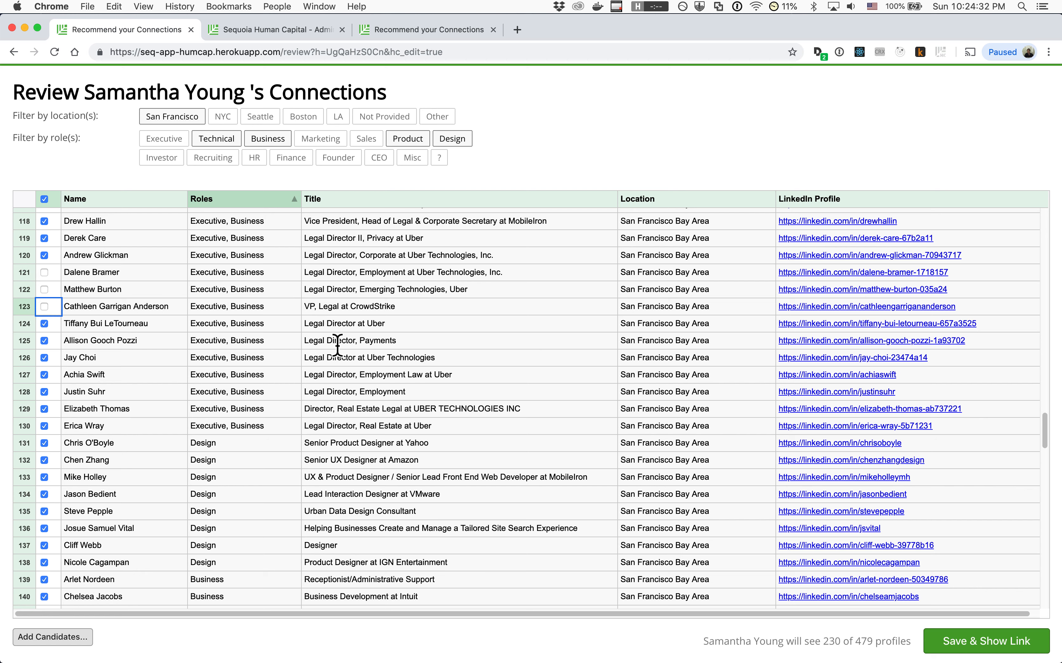
click(49, 241)
click(46, 255)
click(46, 325)
click(44, 358)
click(45, 374)
click(44, 390)
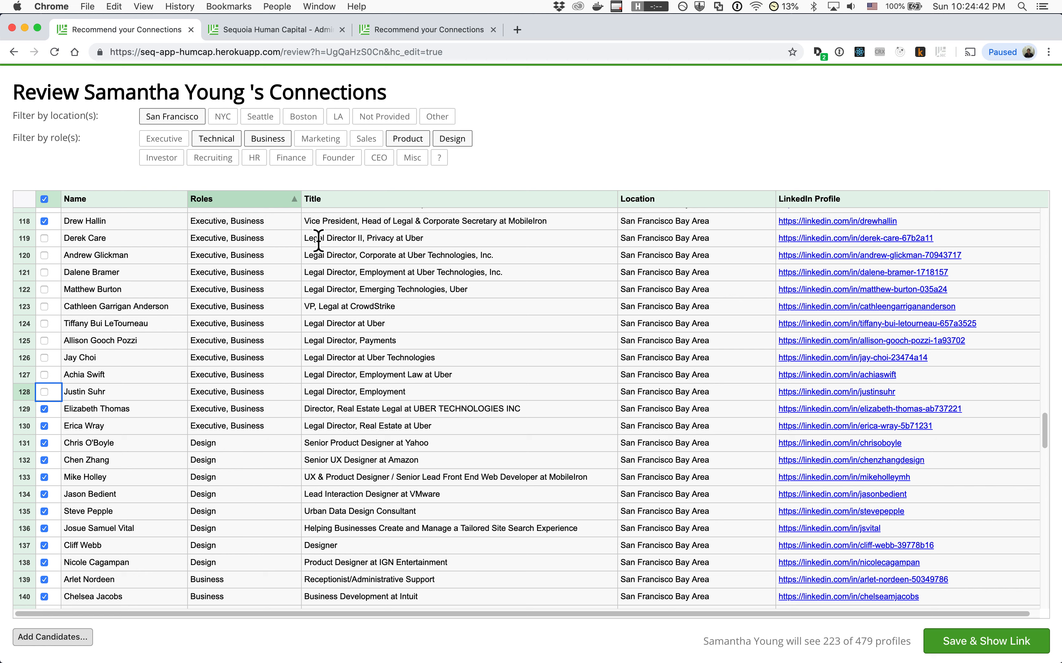
drag(305, 237, 469, 392)
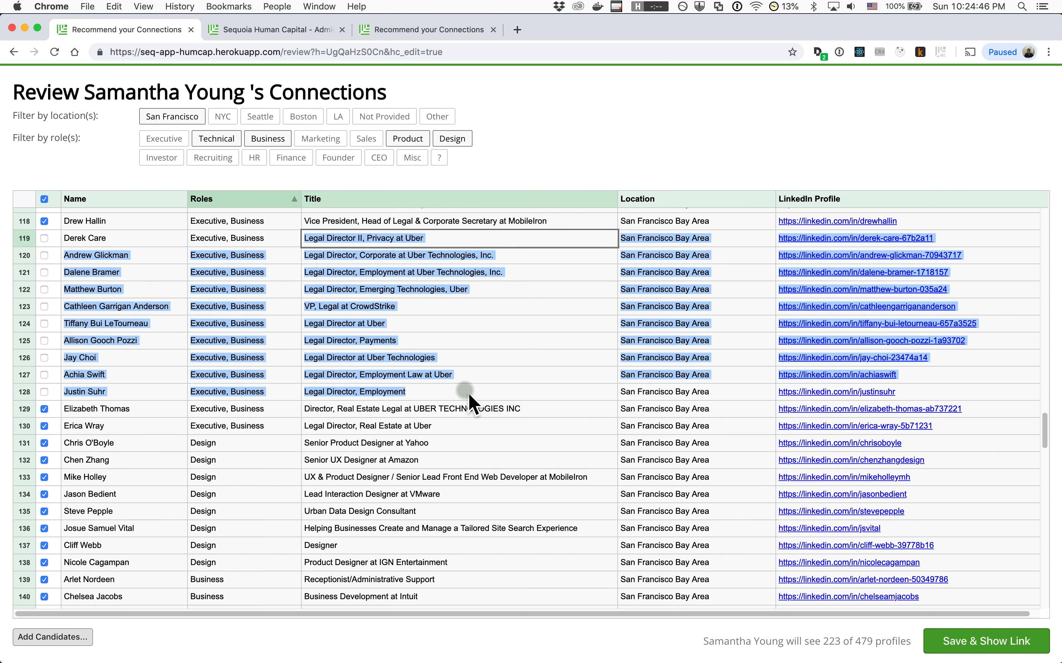
click(469, 392)
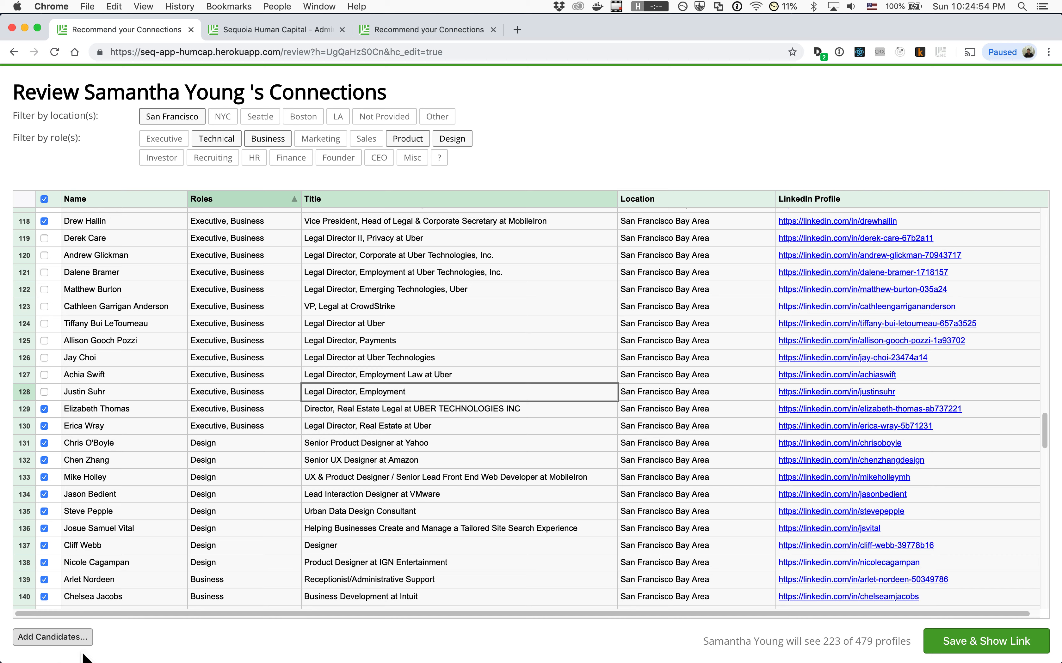
click(63, 656)
click(57, 643)
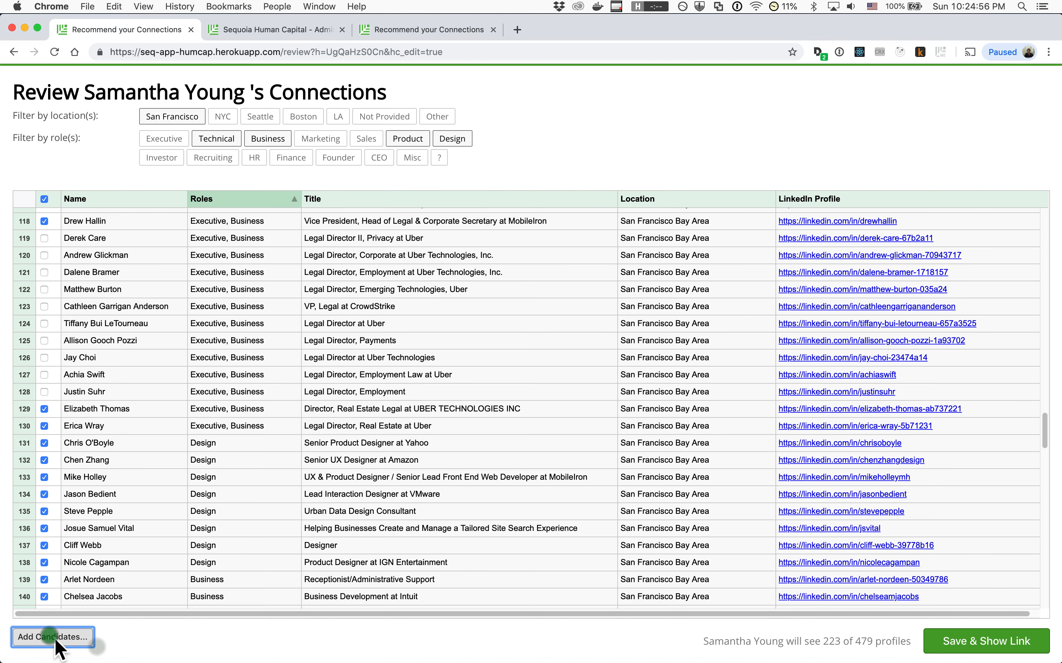
click(244, 239)
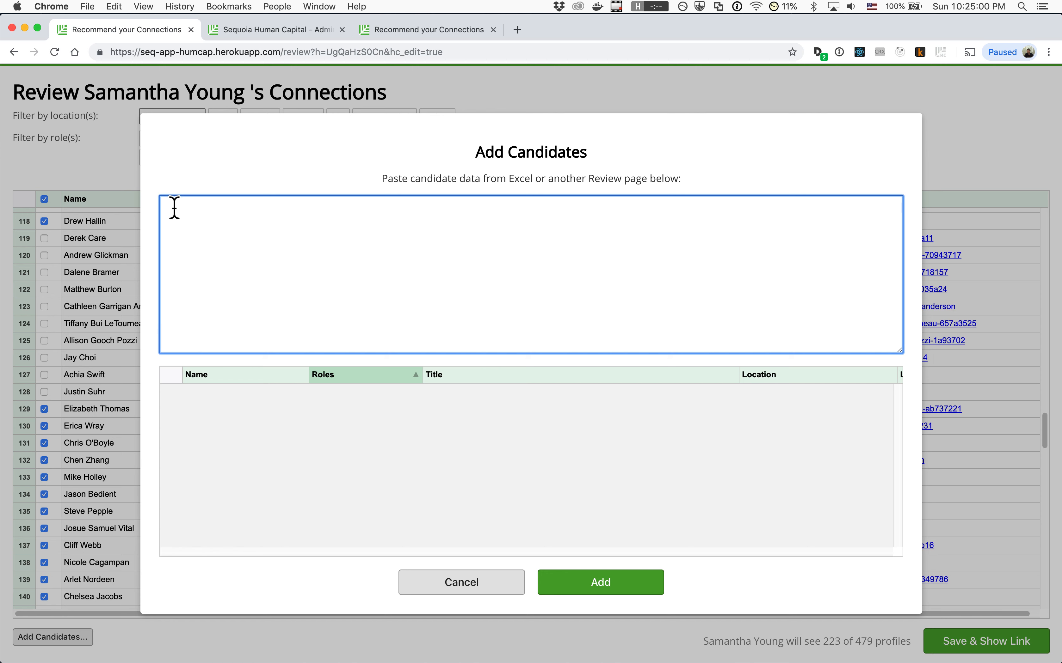
click(93, 130)
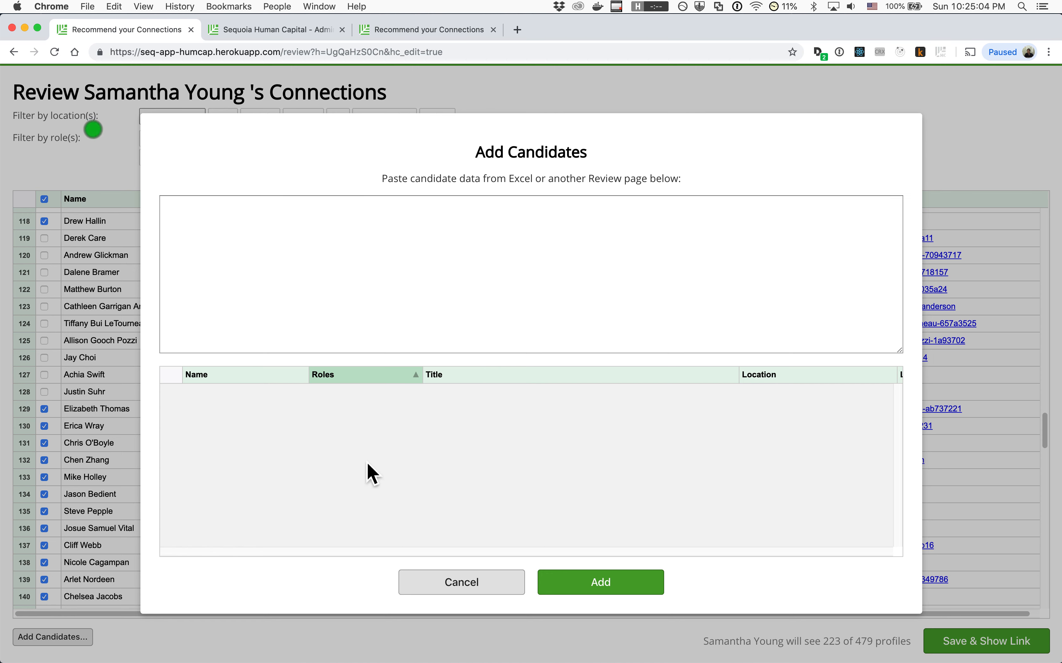
click(433, 586)
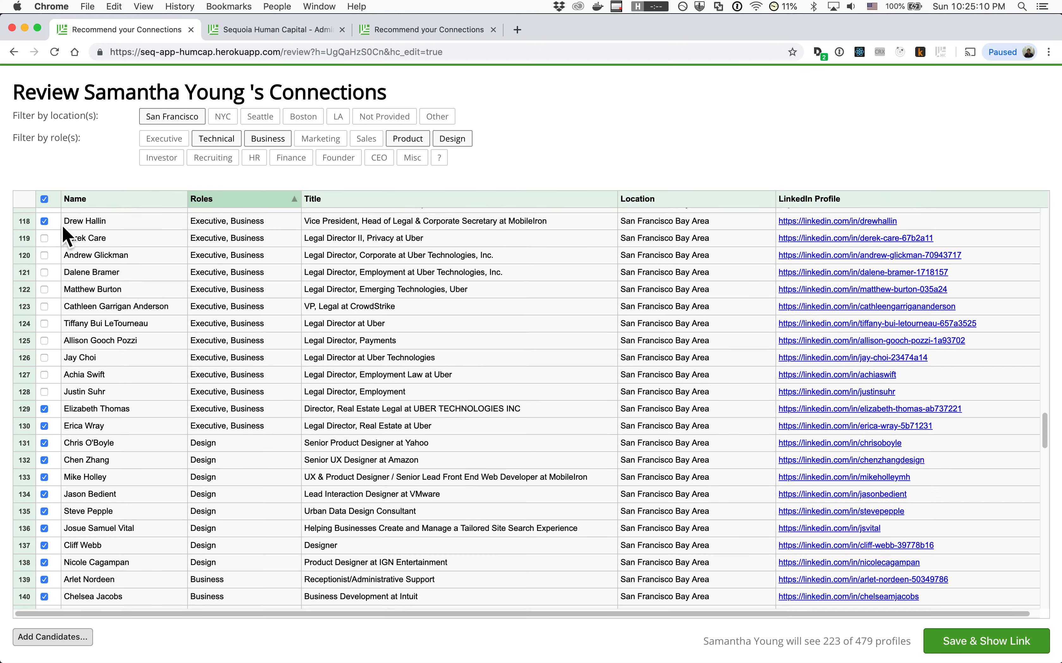
Try the candidate data from rows 119 to 128 in the Add Candidates import preview and cancel without adding it.
drag(71, 238, 444, 394)
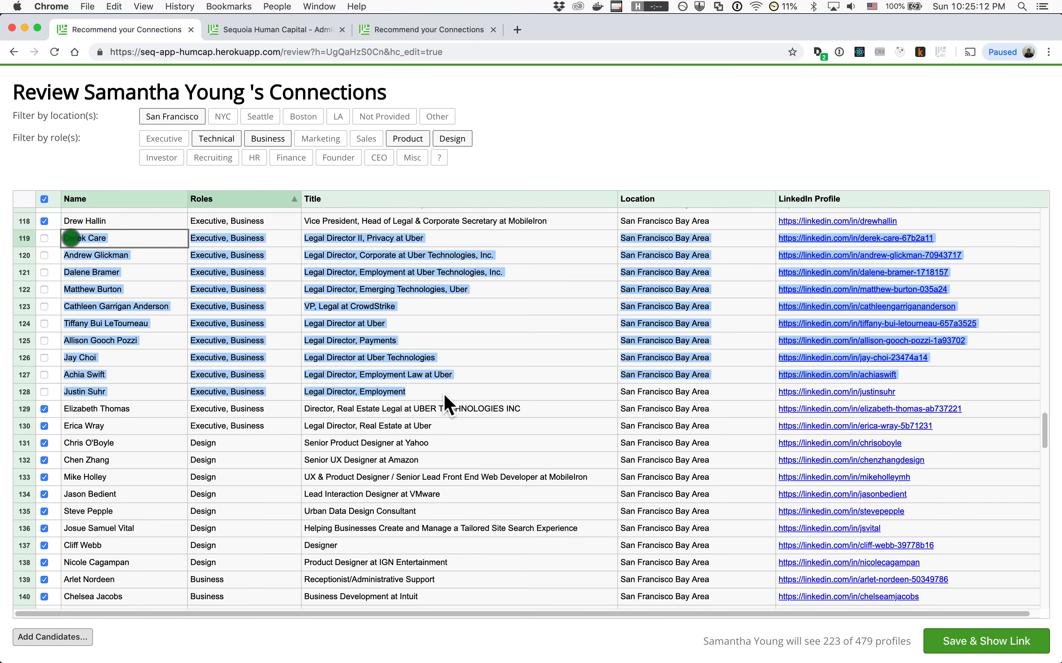
click(72, 637)
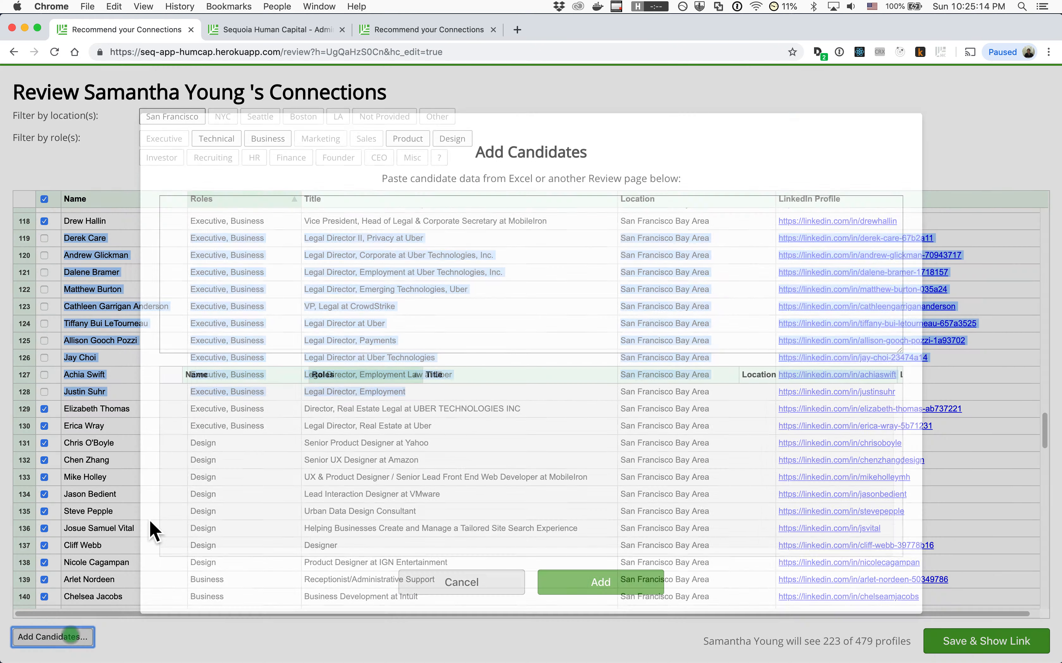
click(407, 291)
key(super+v)
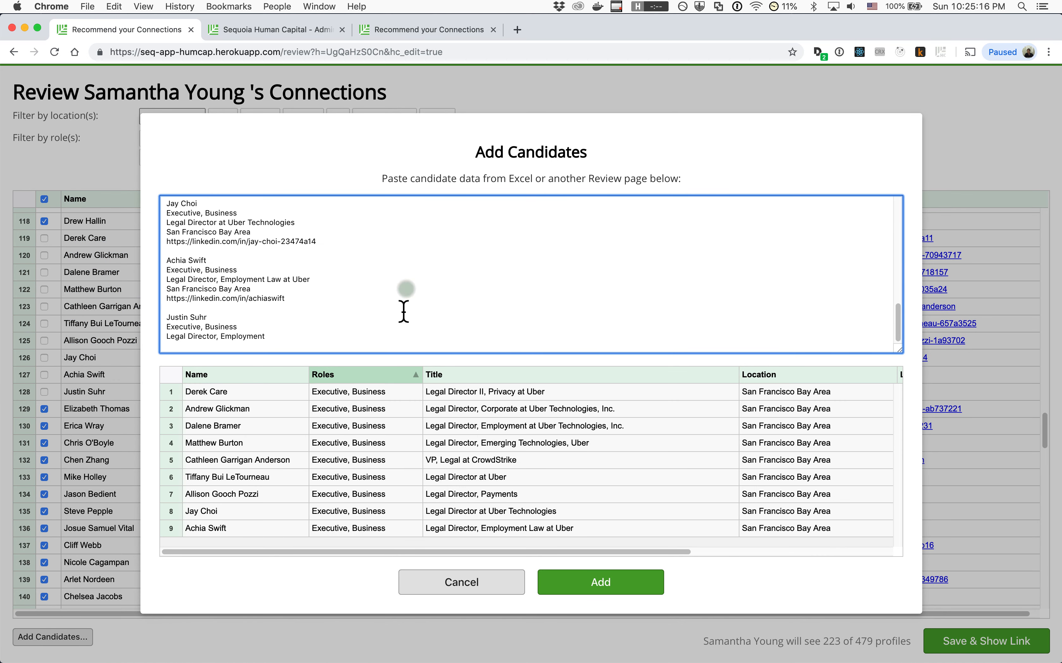
scroll(444, 449, right, 6)
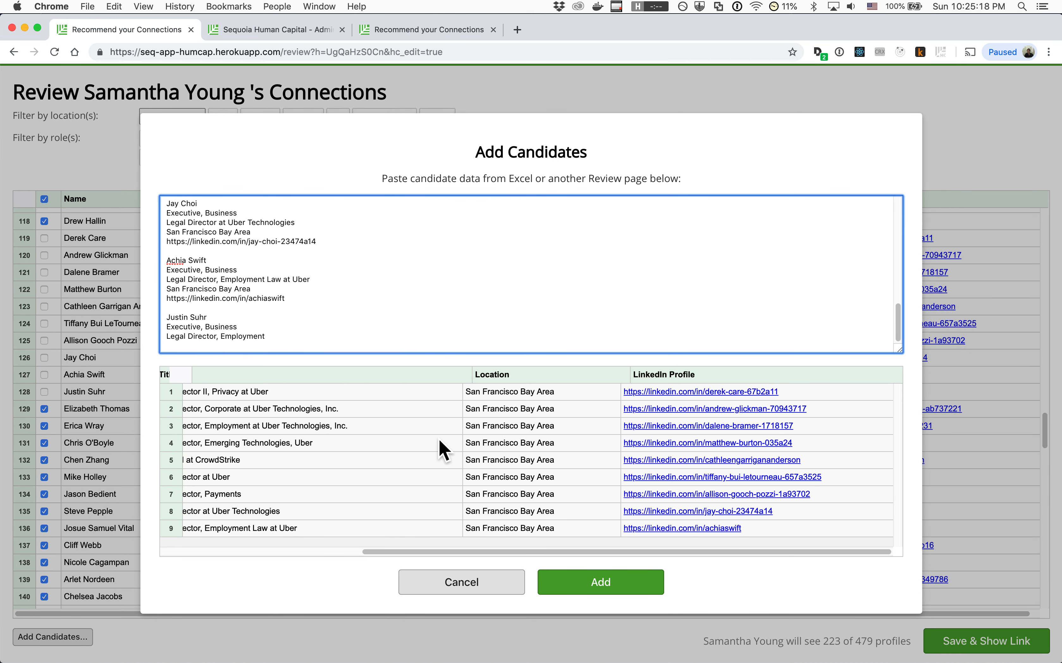
scroll(441, 448, left, 6)
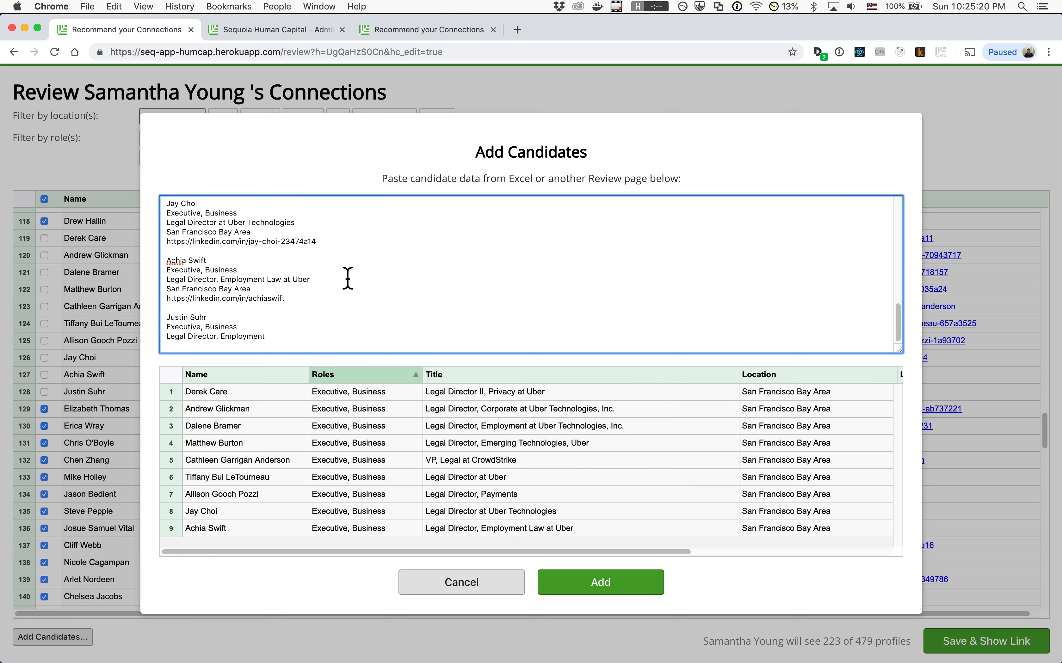
click(441, 580)
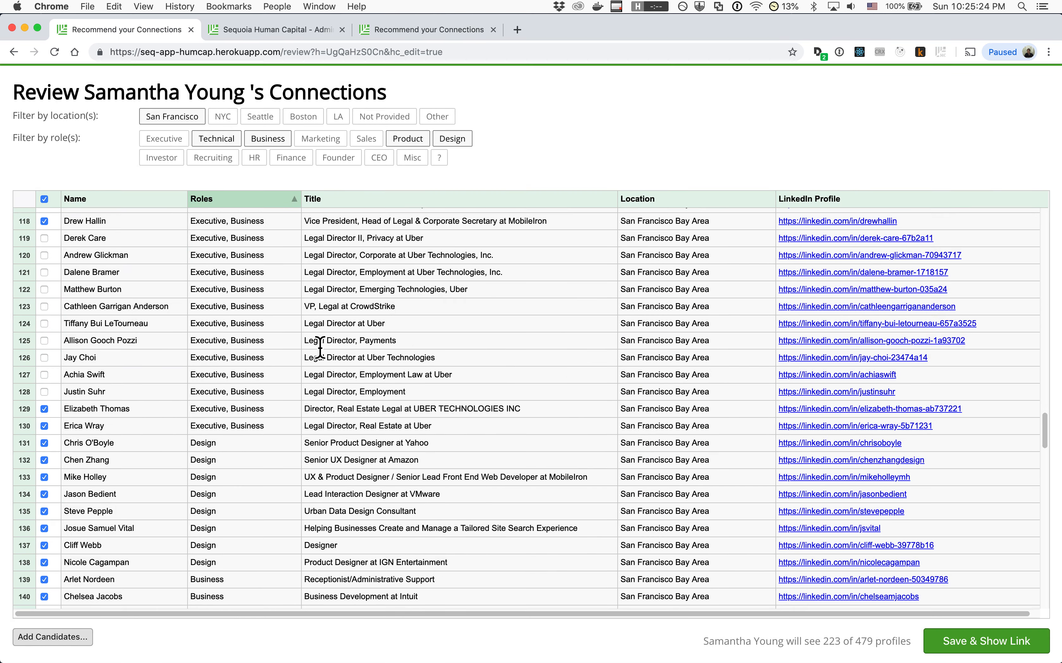
Exclude the Technical profile in row 1 from the connections to share and save the changes to show the link.
scroll(237, 310, up, 20)
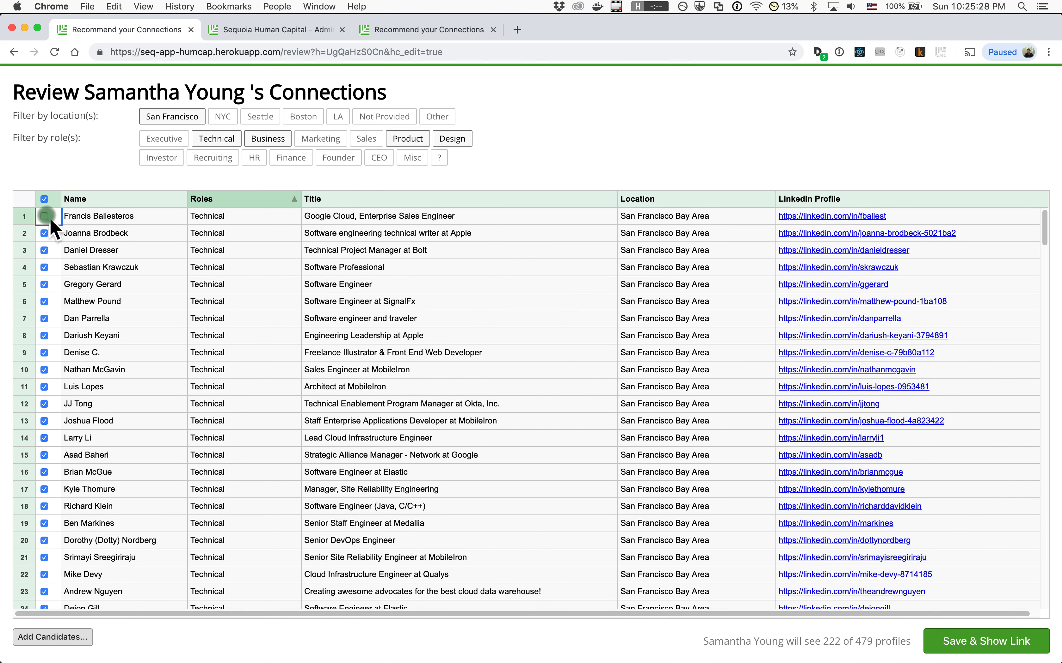
click(561, 150)
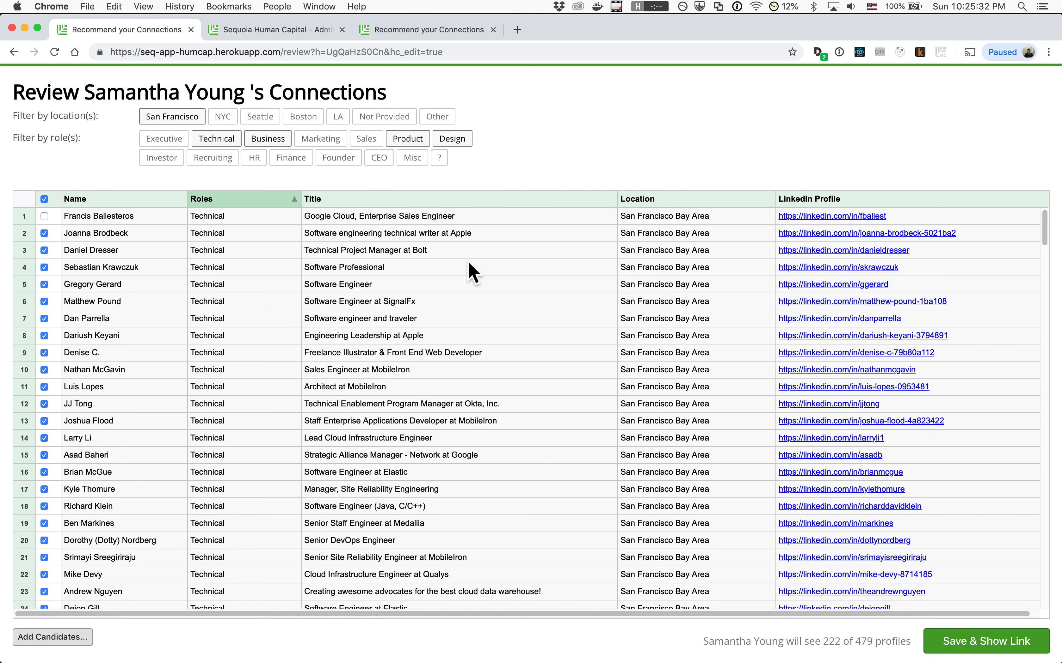
click(958, 643)
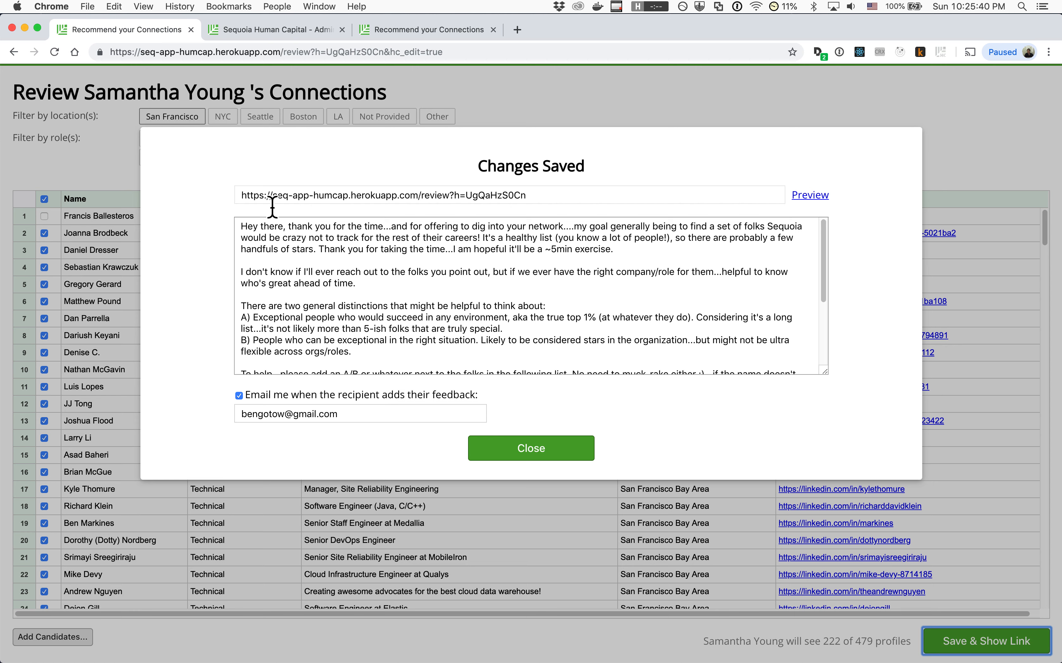
Examine the share link, the outreach message template and the feedback notification e-mail setting of the saved review.
click(262, 196)
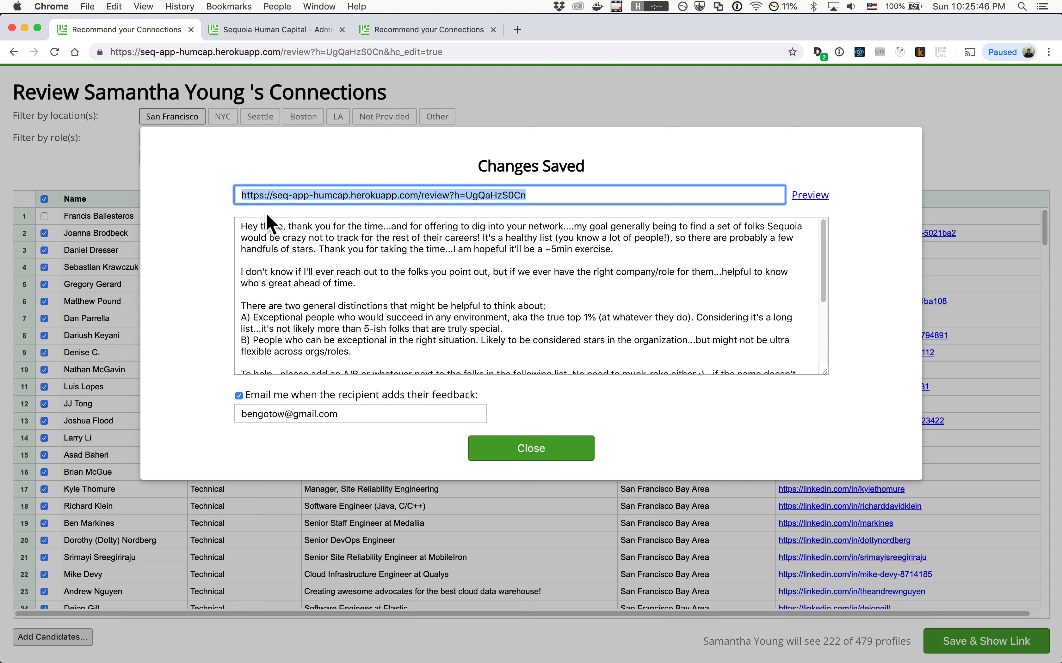
triple_click(245, 223)
drag(249, 237, 290, 353)
scroll(293, 355, down, 5)
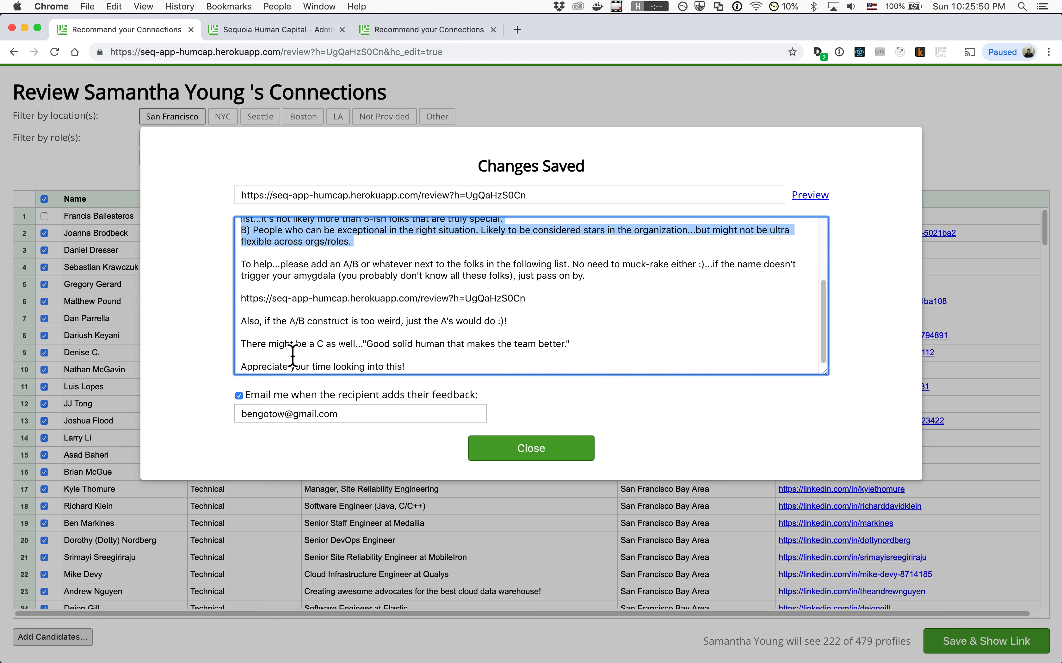
triple_click(255, 265)
drag(259, 275, 298, 370)
click(300, 367)
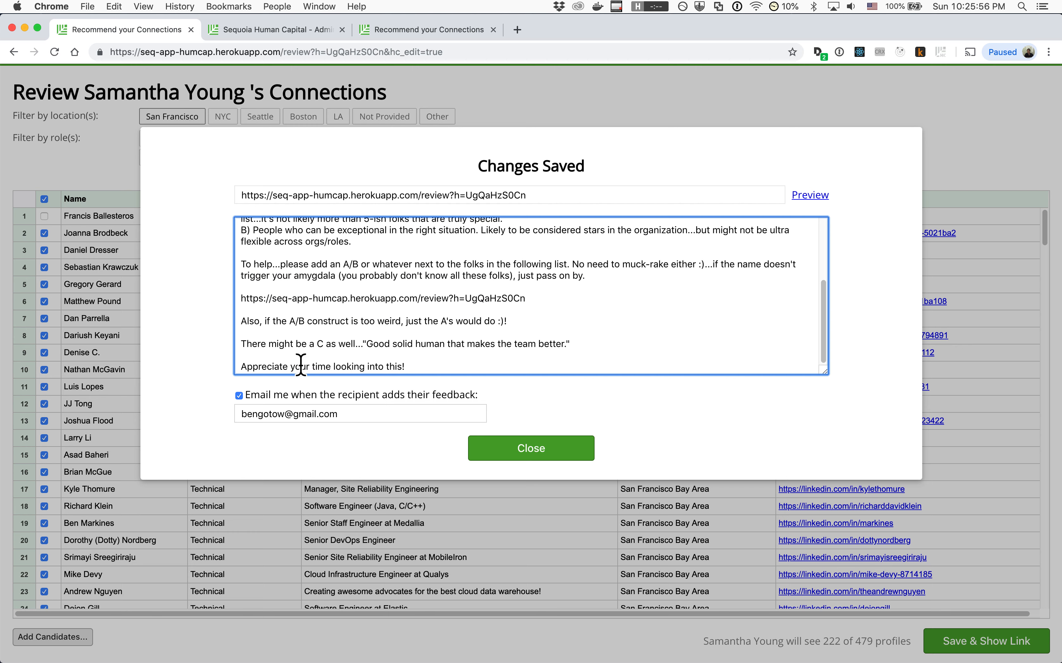
triple_click(287, 415)
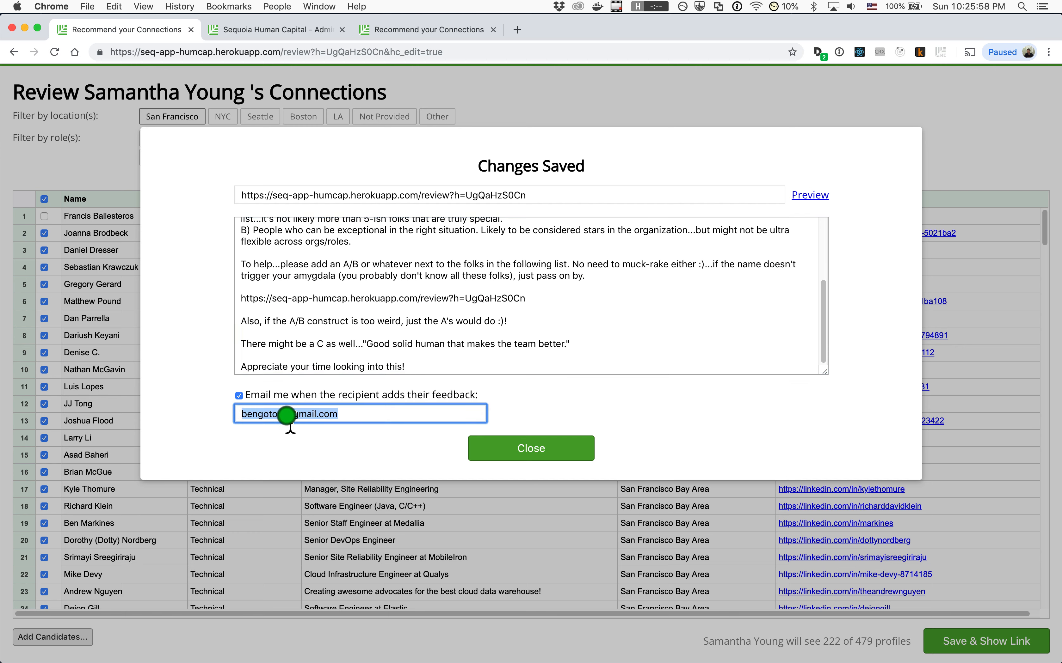
click(290, 429)
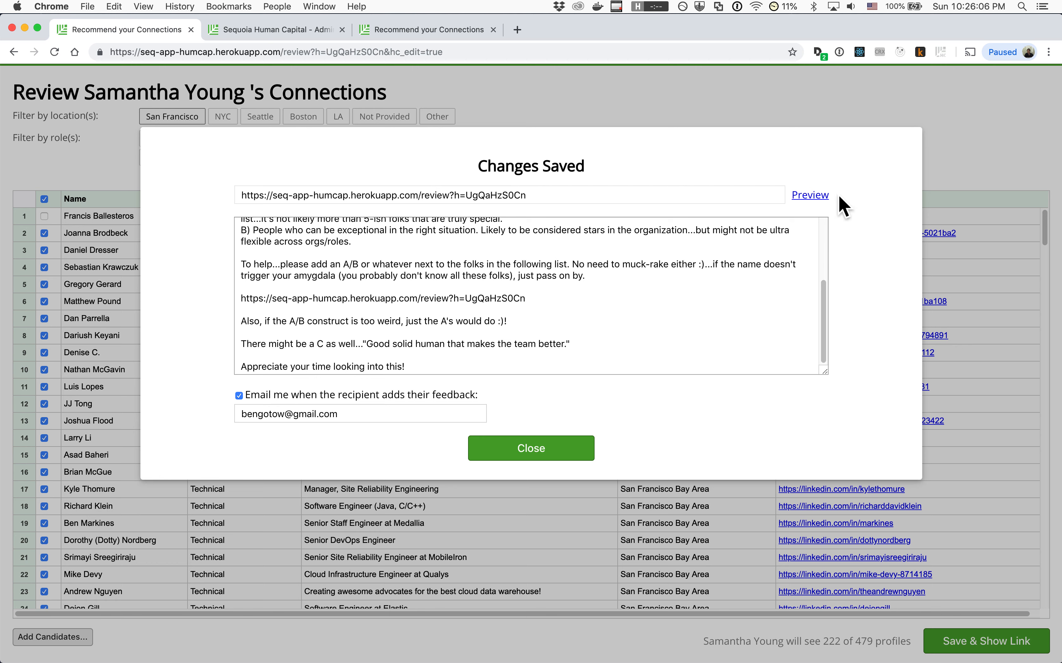
Open the recipient preview of the review and examine its preview=true address, greeting, instructions and profile list.
click(814, 200)
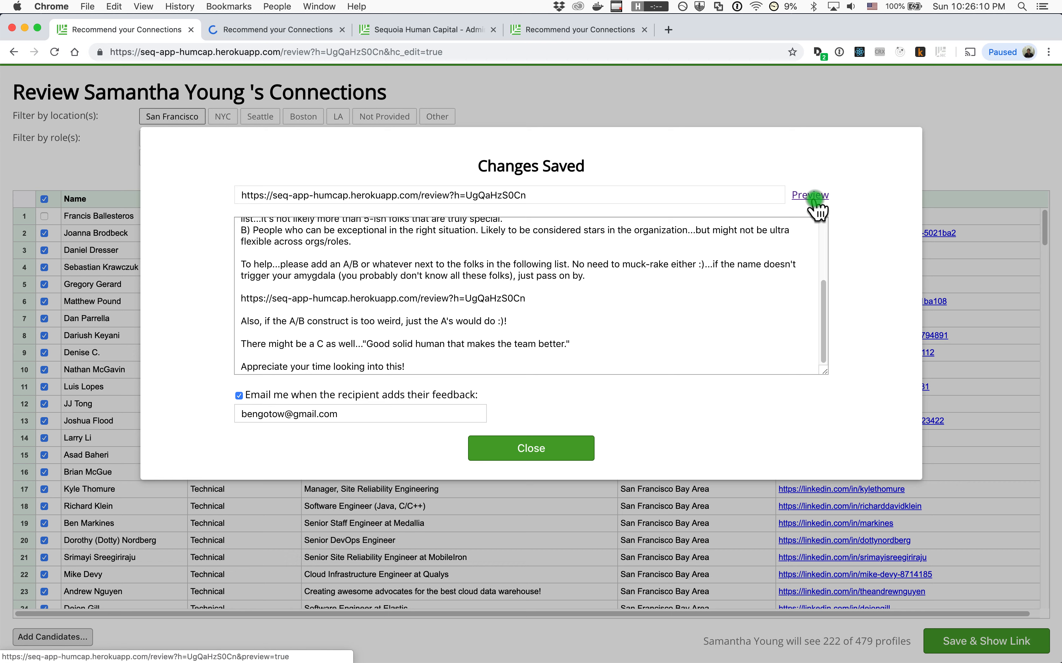
click(456, 198)
triple_click(456, 198)
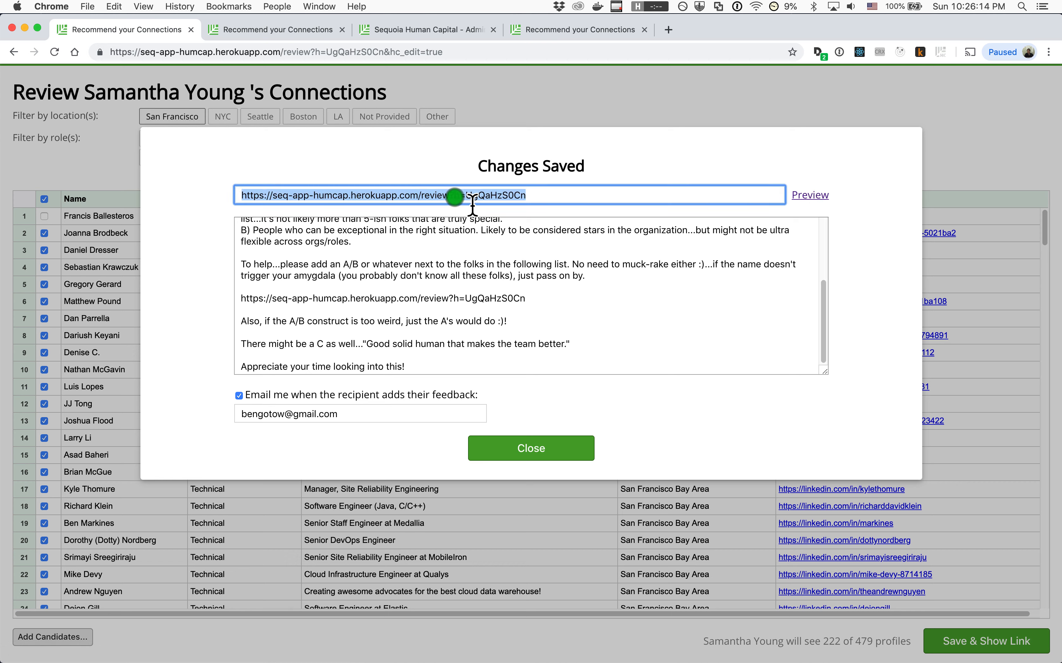
click(258, 30)
click(385, 52)
drag(403, 59, 460, 57)
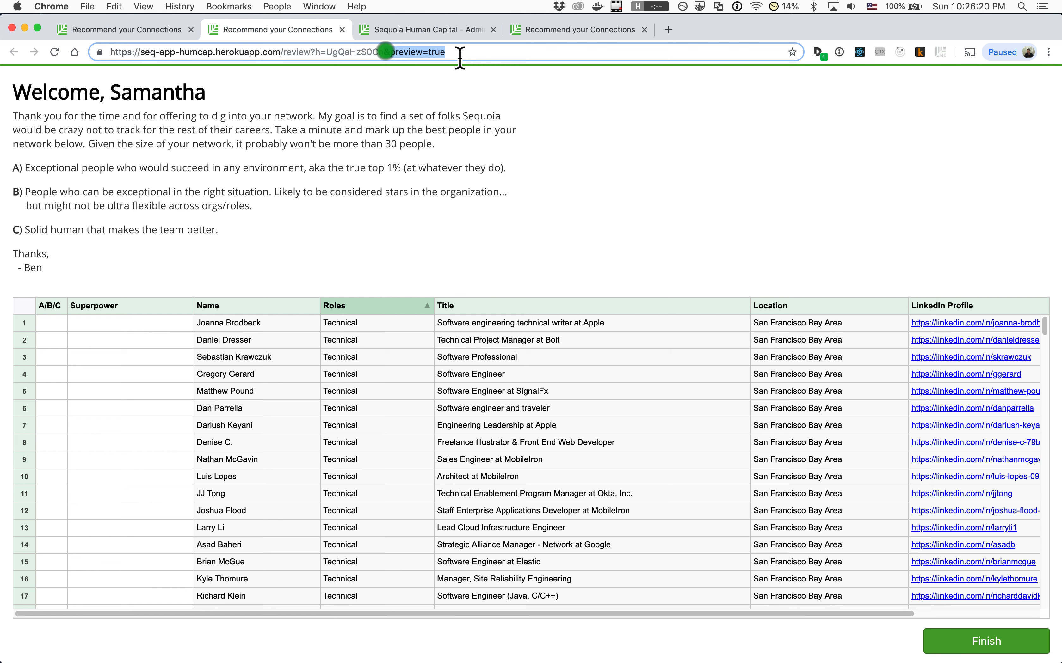
click(359, 112)
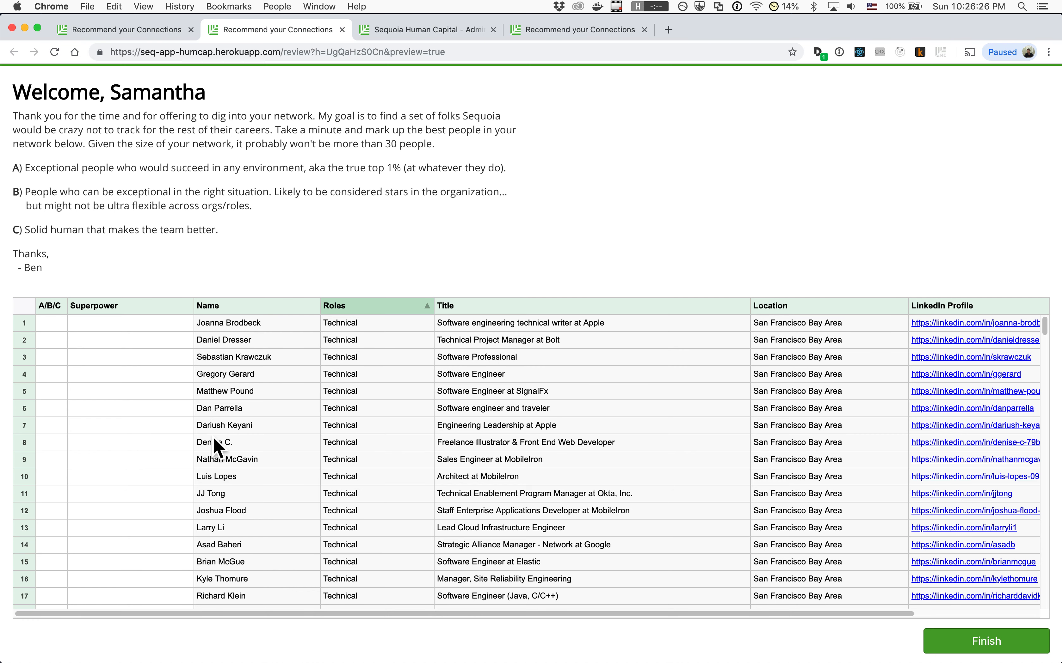
scroll(218, 447, down, 5)
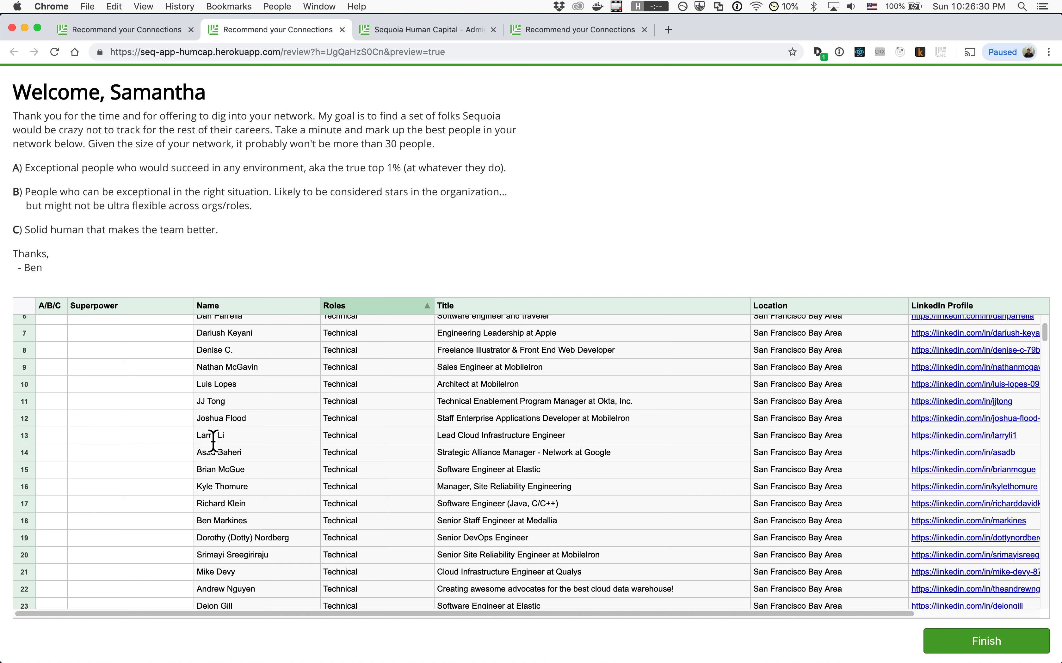
scroll(246, 433, down, 7)
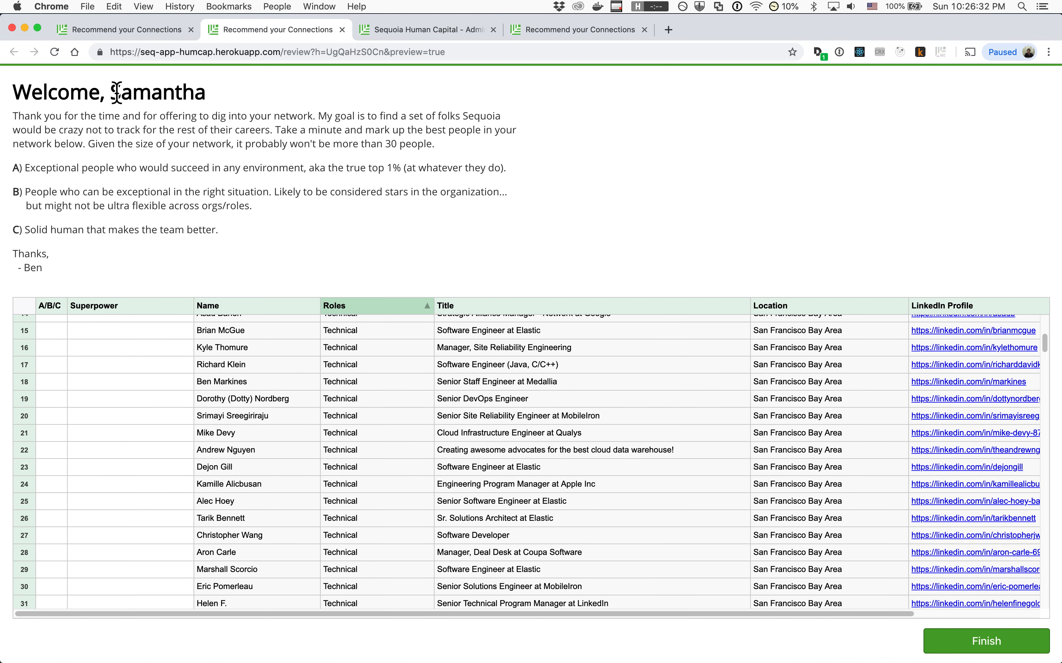
double_click(113, 103)
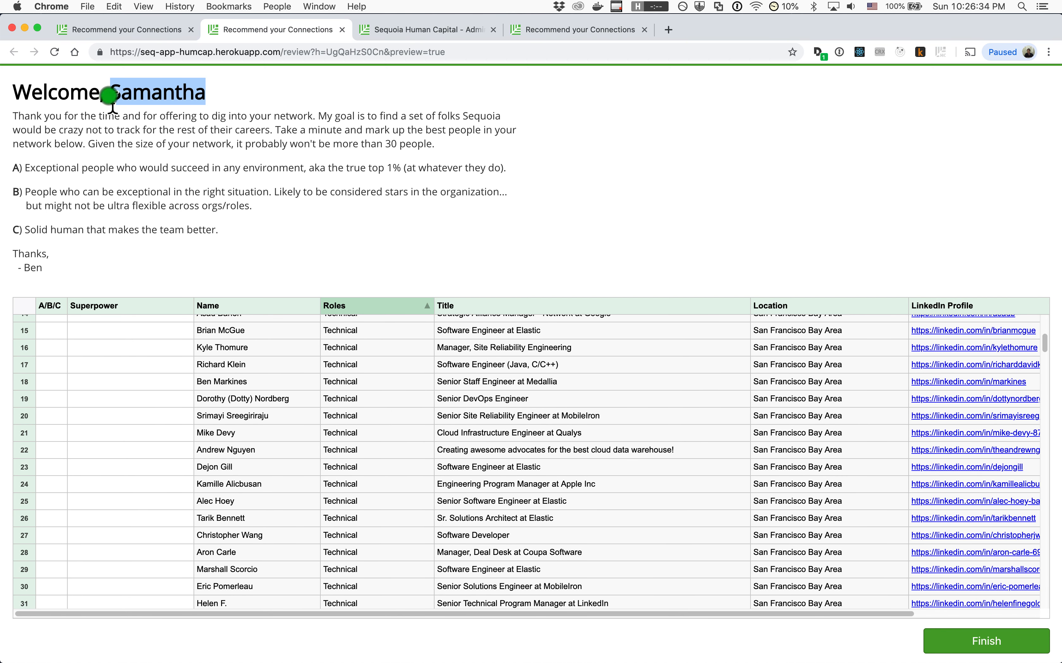
scroll(118, 398, up, 10)
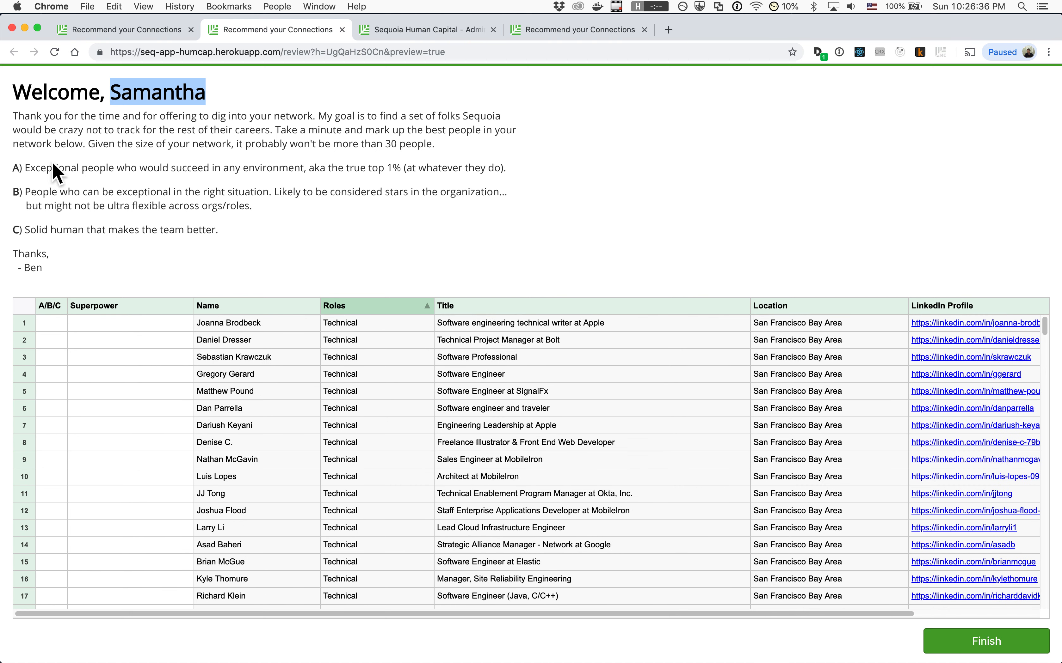
click(39, 128)
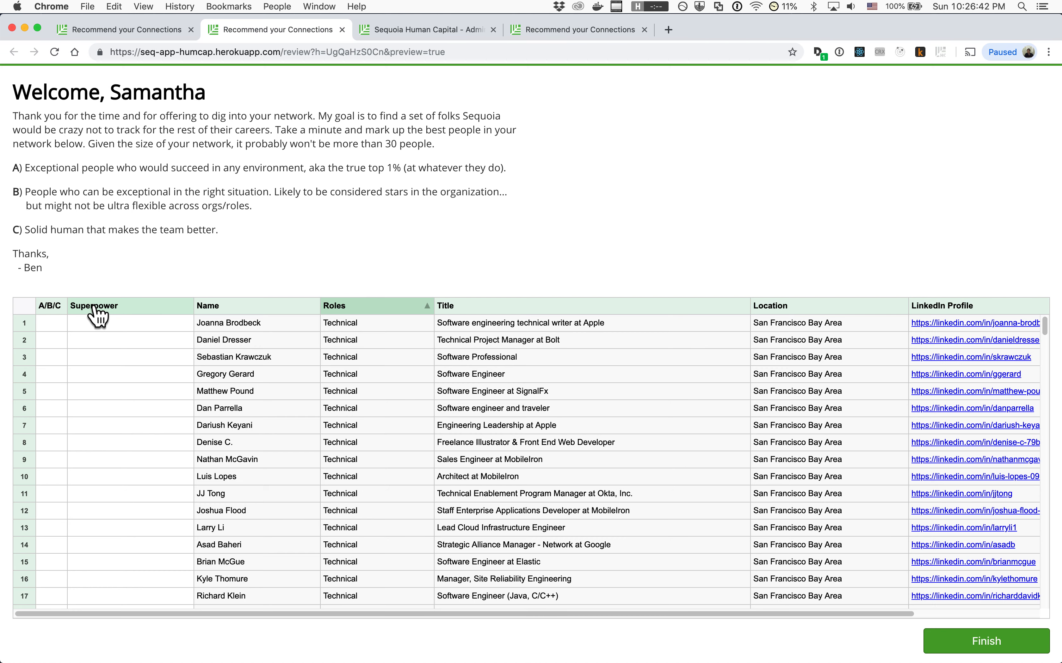
Rate the profiles in rows 15, 16 and 18 of the preview as A, B and C in the A/B/C column.
scroll(119, 428, down, 8)
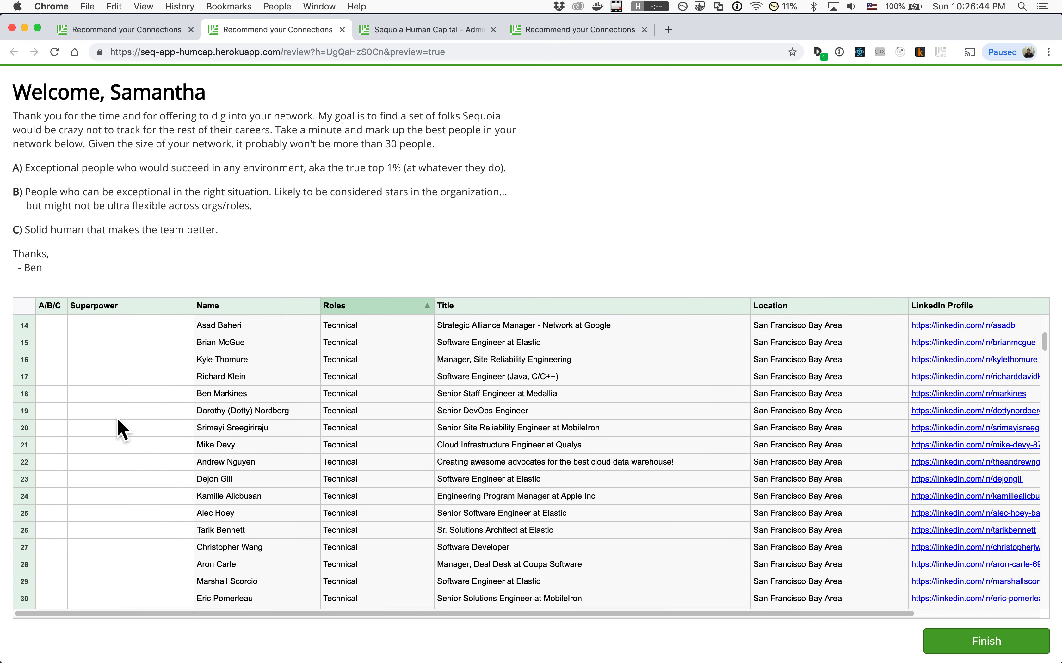
click(49, 342)
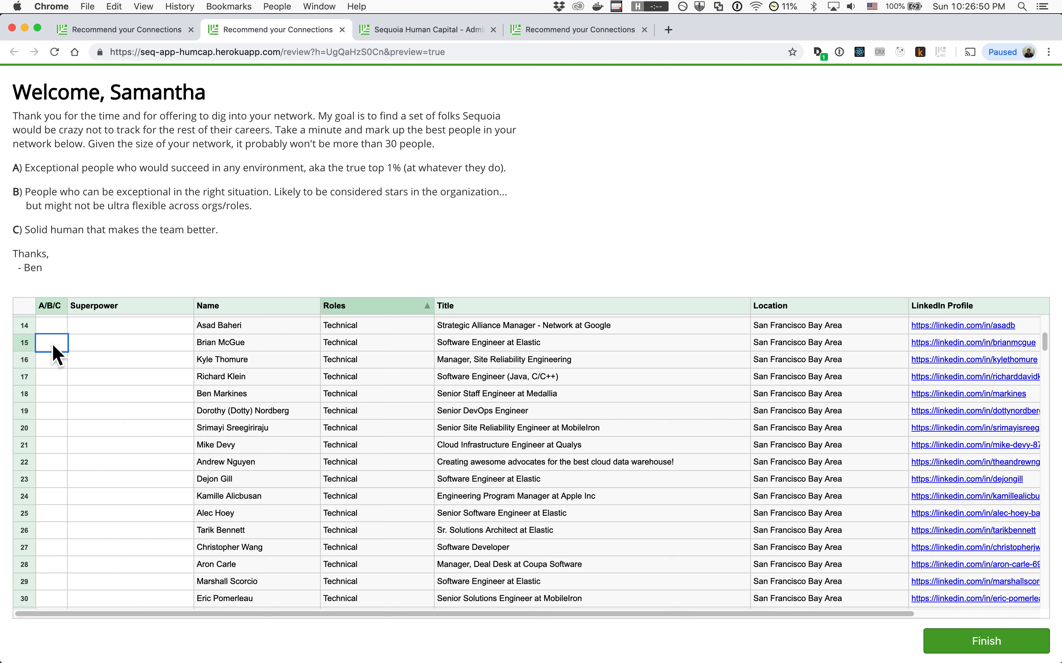
text(A)
click(51, 359)
text(B)
double_click(52, 393)
text(C)
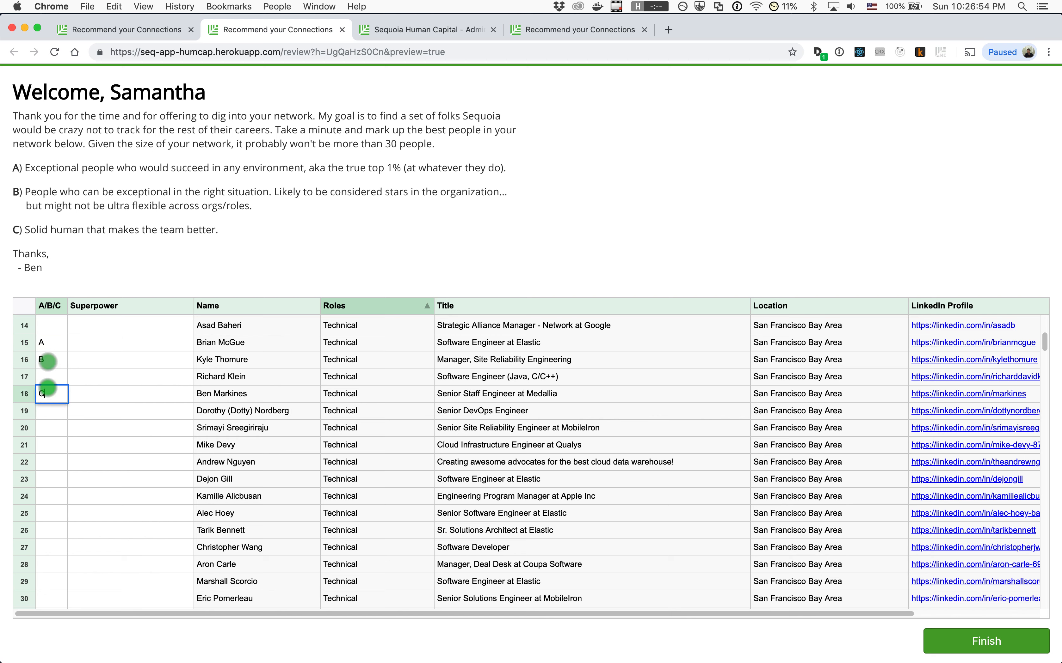
key(Escape)
key(Right)
key(Left)
key(Up)
key(Right)
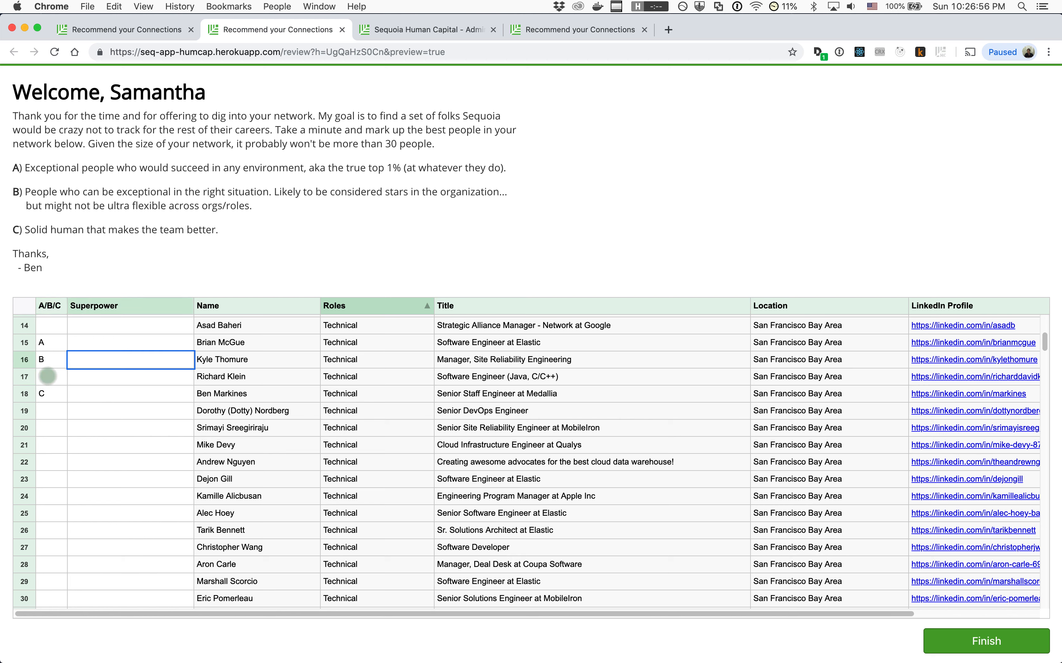
Rate the profiles in rows 17 and 19 as A and clear the rating in row 18.
key(Left)
key(Up)
key(Up)
key(Down)
key(Down)
key(Down)
key(Down)
key(Up)
text(A)
key(Return)
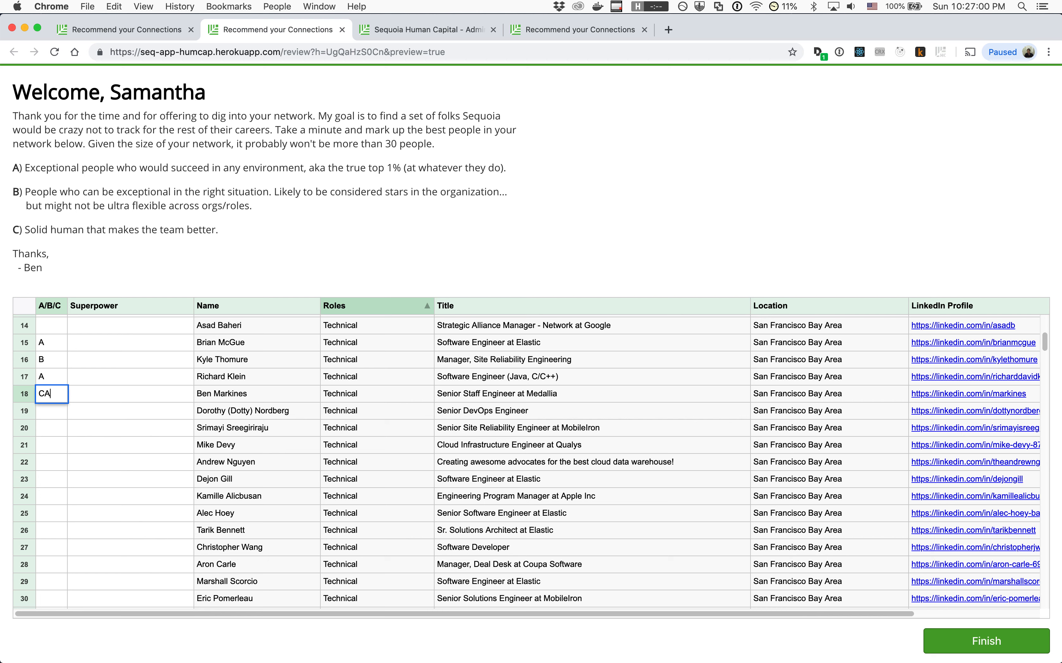
key(Return)
key(Return)
key(Up)
key(Up)
click(52, 327)
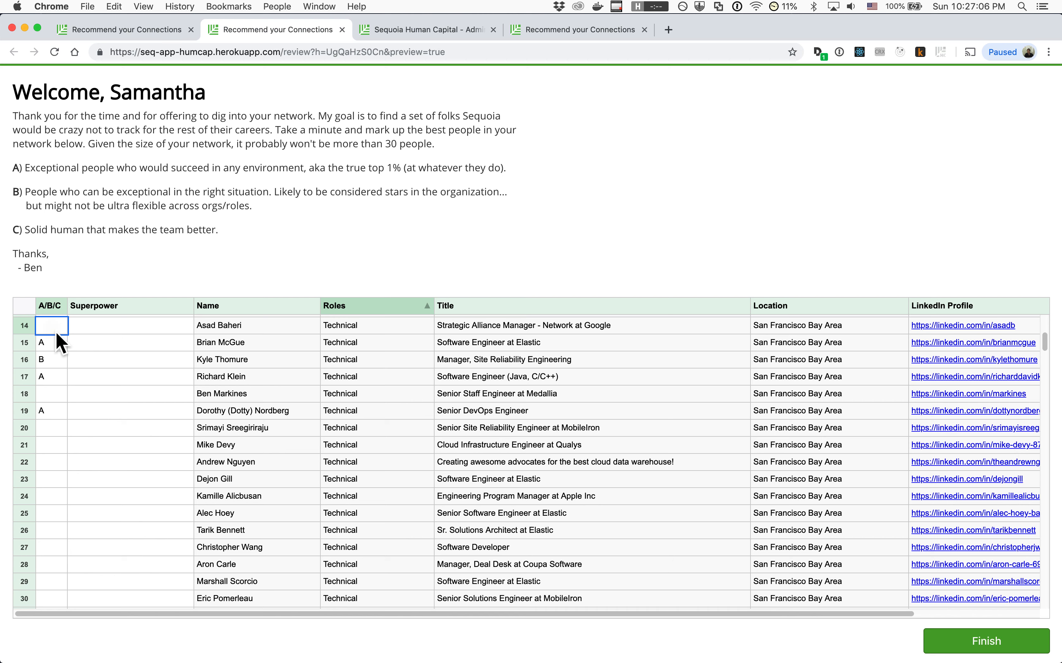
Enter "Awesome guy!" as the superpower for the profile in row 15.
click(85, 344)
text(Awesome guy!)
key(Return)
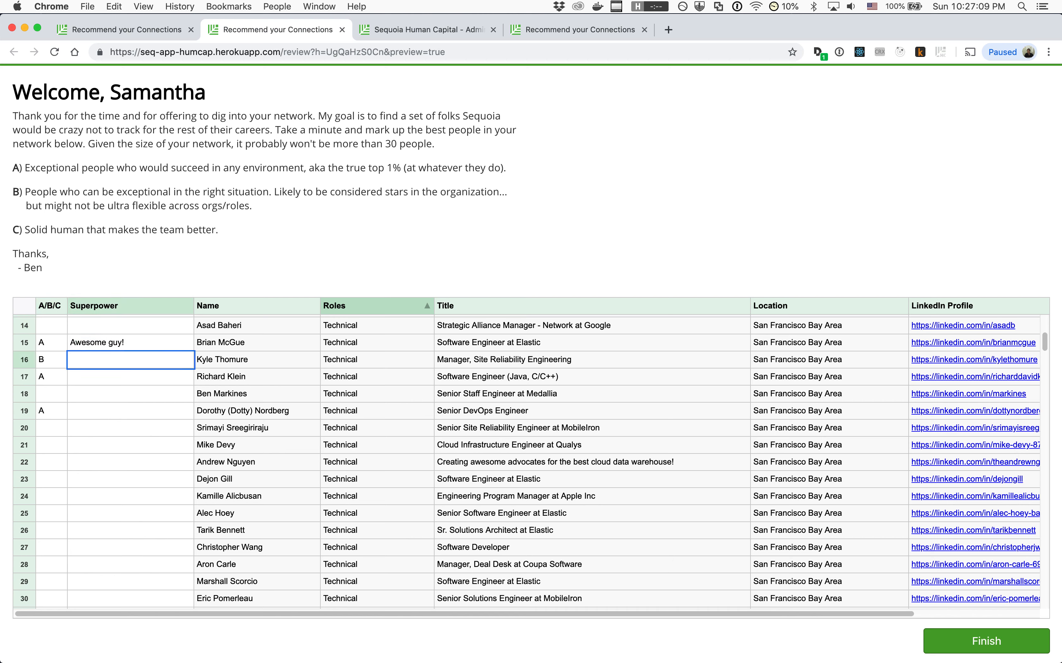
click(218, 247)
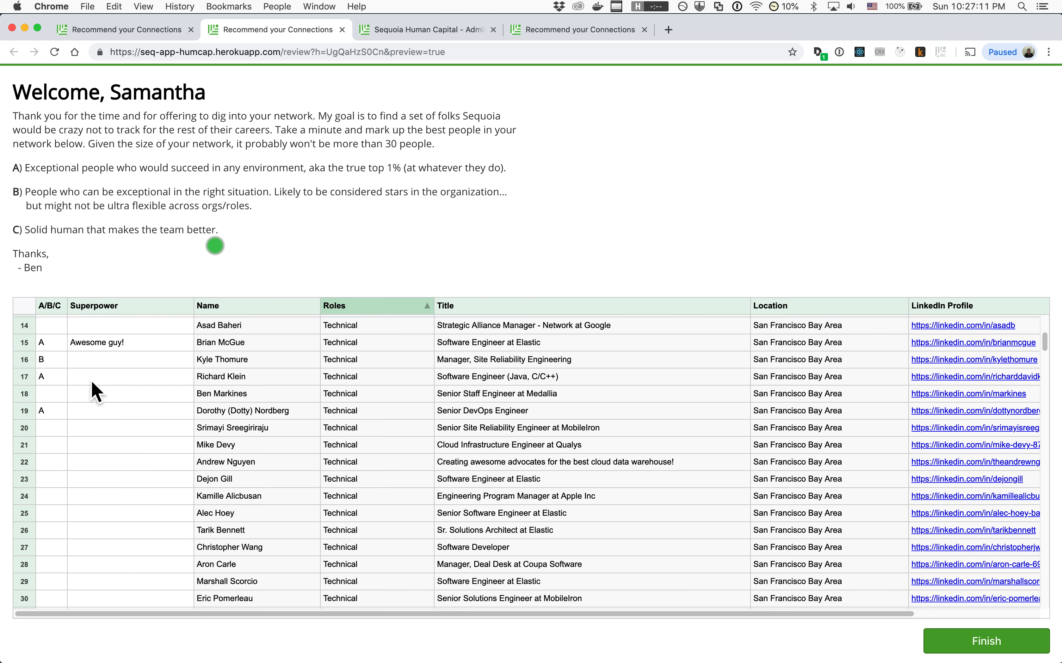
Finish the review to submit the ratings and read the thank-you message about keeping a copy.
click(960, 639)
drag(375, 277, 535, 331)
click(536, 327)
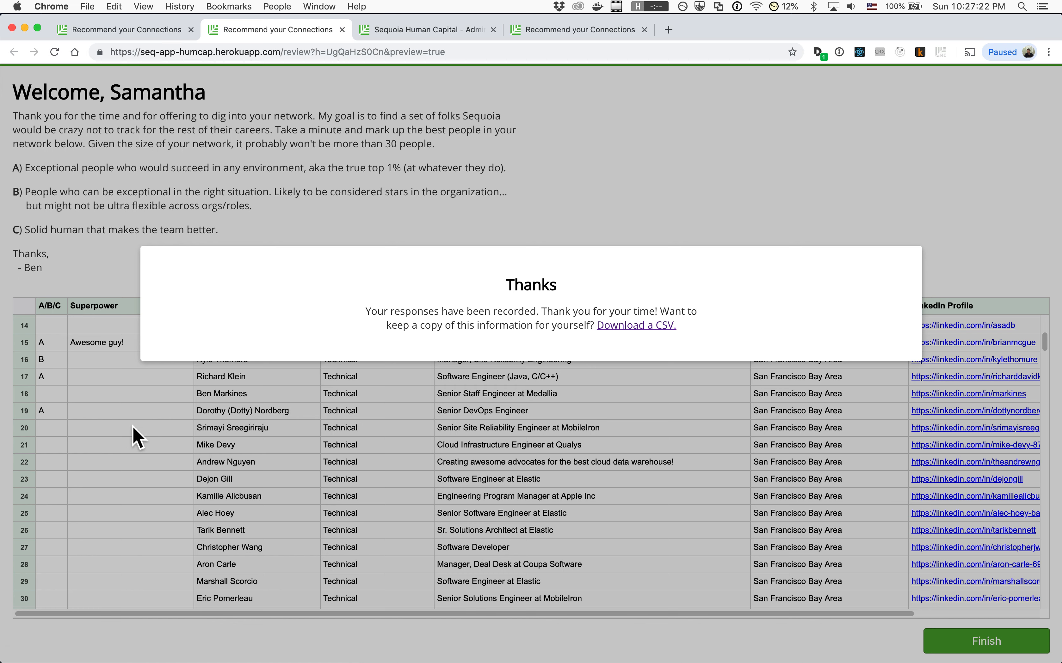
click(248, 207)
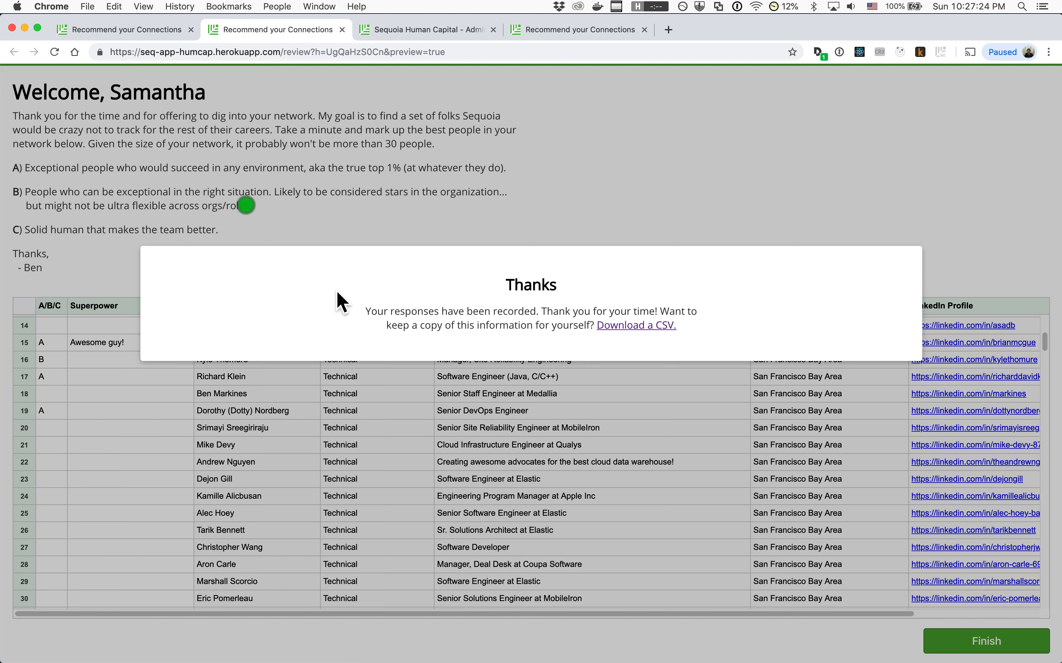
Reload the recipient preview page and sort the profiles by their A/B/C rating.
click(432, 52)
key(Return)
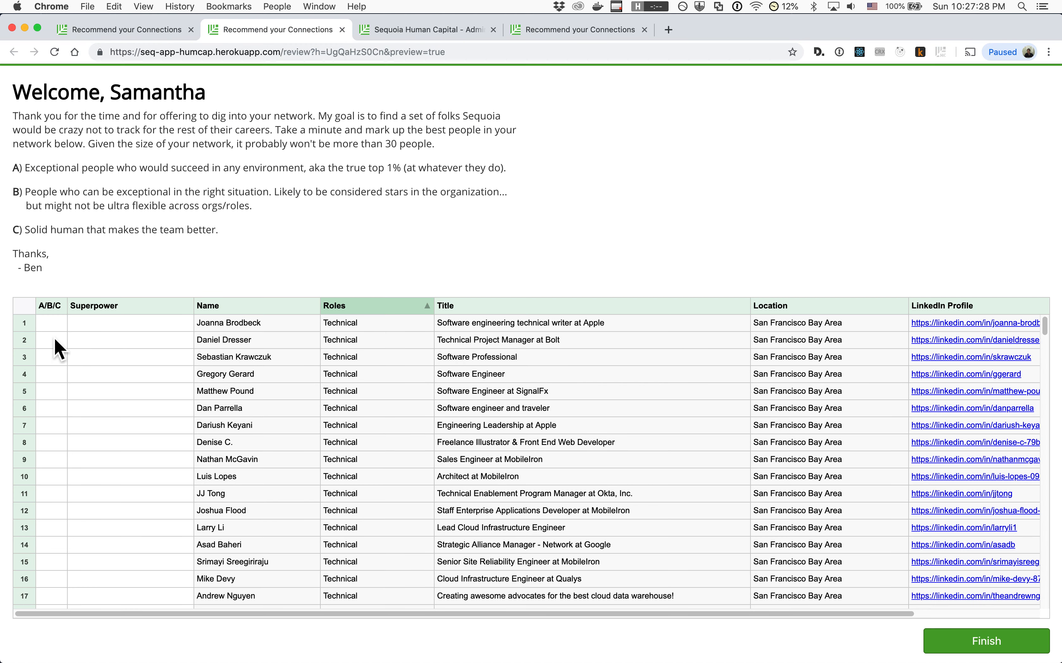
scroll(63, 350, down, 1)
click(53, 311)
Sort the profiles by A/B/C and clear the ratings from the rated rows.
click(51, 326)
key(BackSpace)
key(Down)
key(BackSpace)
key(Down)
key(Up)
key(BackSpace)
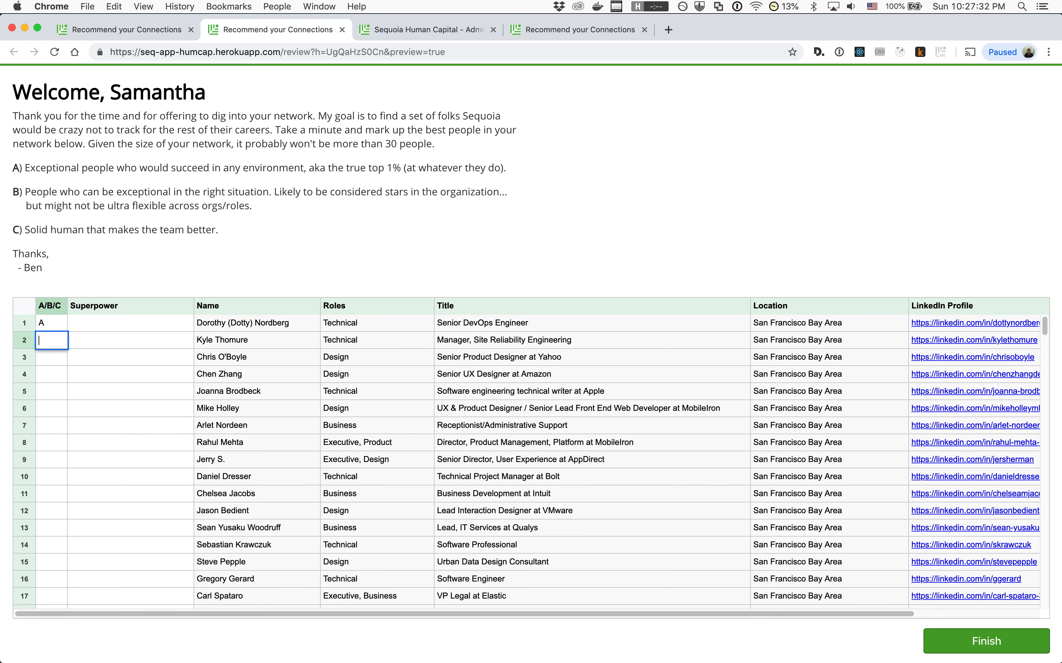
key(Up)
key(BackSpace)
Sort the profiles by Superpower and clear the superpower text in the first row.
click(95, 303)
click(99, 328)
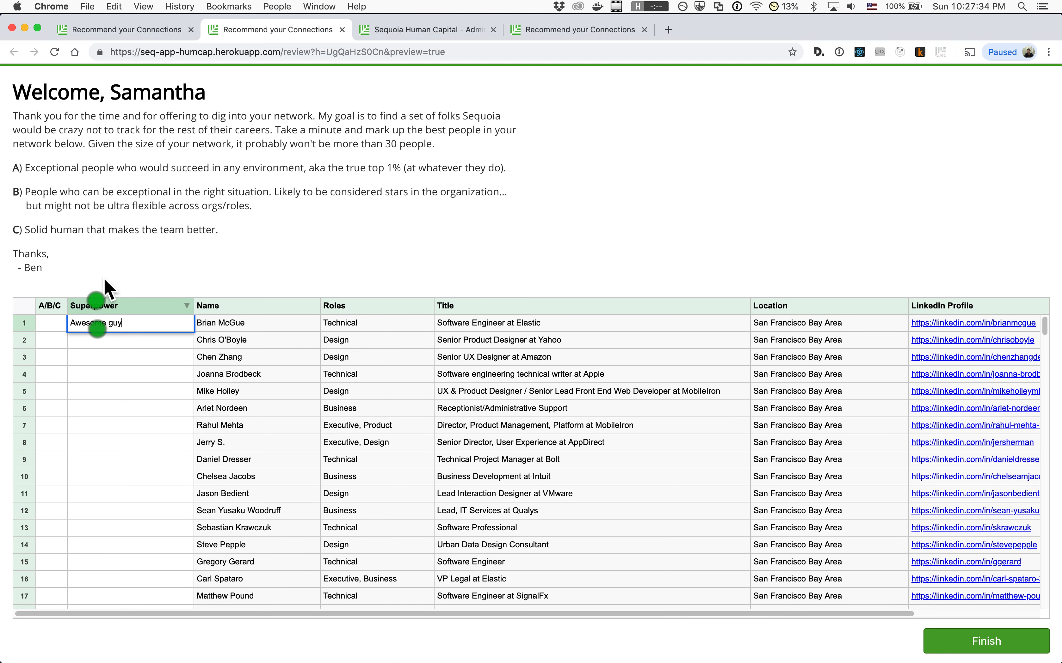
click(123, 326)
key(BackSpace)
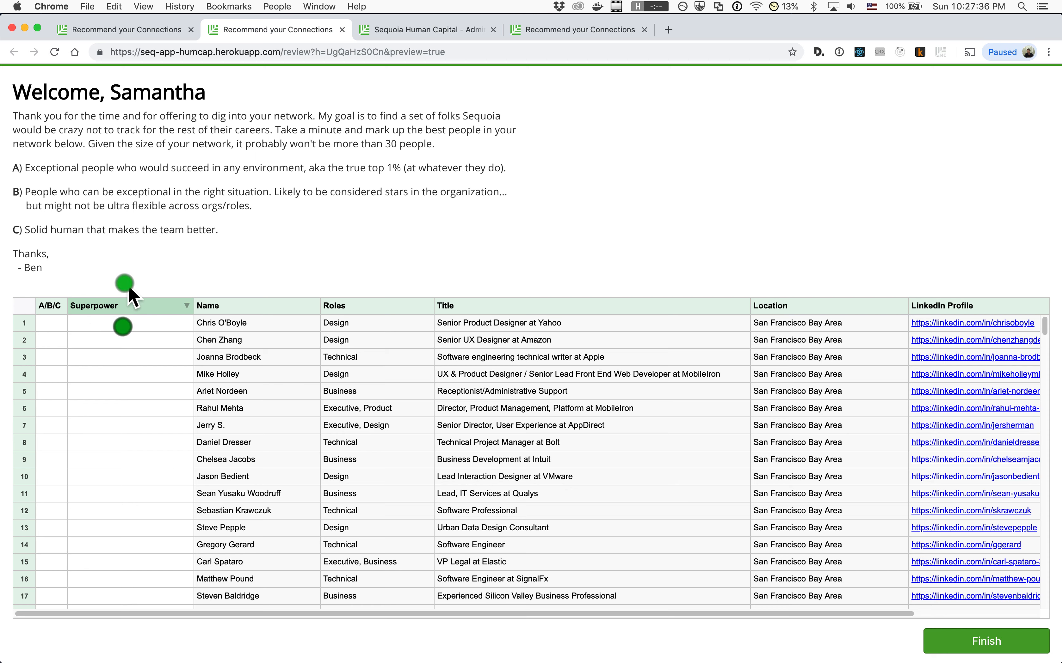
Replace the recipient preview page with the tool's admin home page.
drag(18, 92, 183, 239)
click(180, 251)
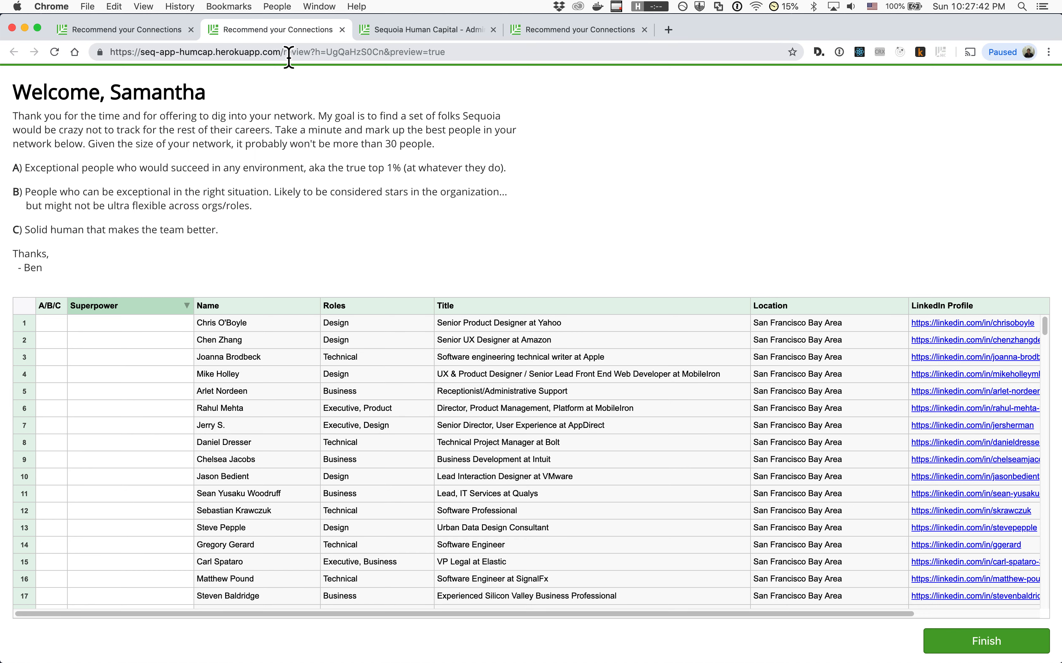
drag(288, 57, 297, 87)
text(adm)
key(Return)
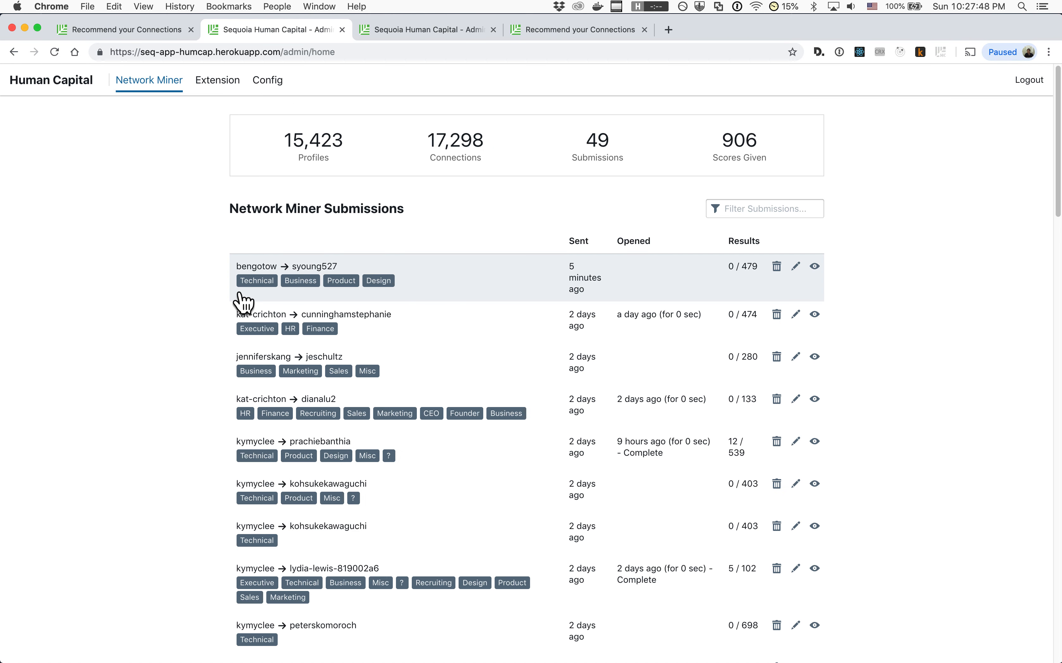
Look through the Network Miner submissions and examine the sender and recipient of the submission sent 6 days ago.
scroll(241, 303, down, 5)
scroll(241, 302, down, 10)
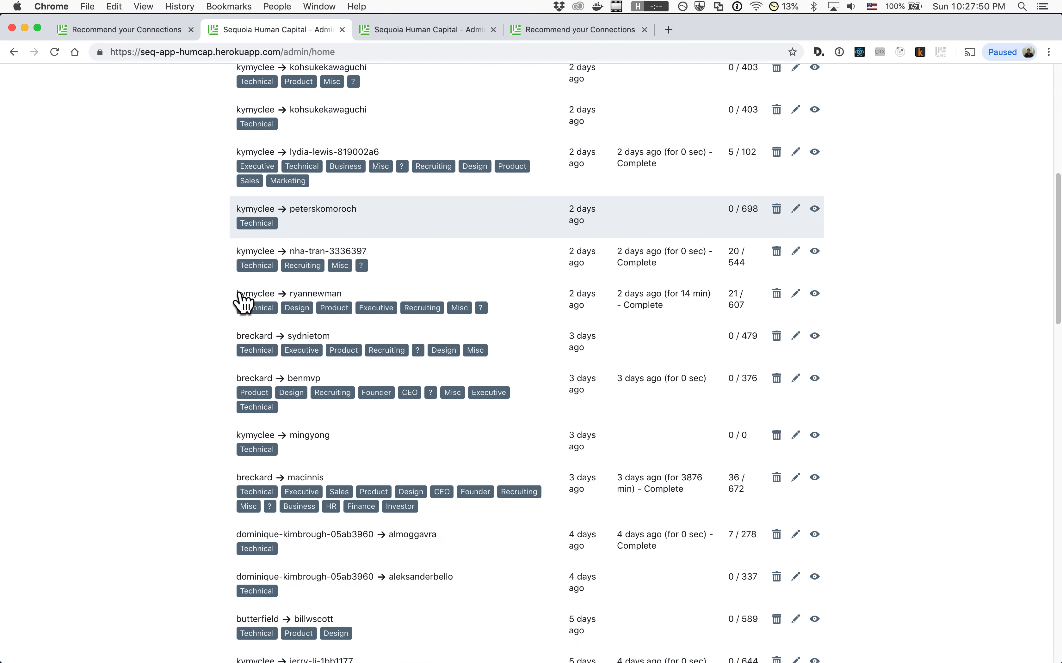
scroll(244, 302, down, 4)
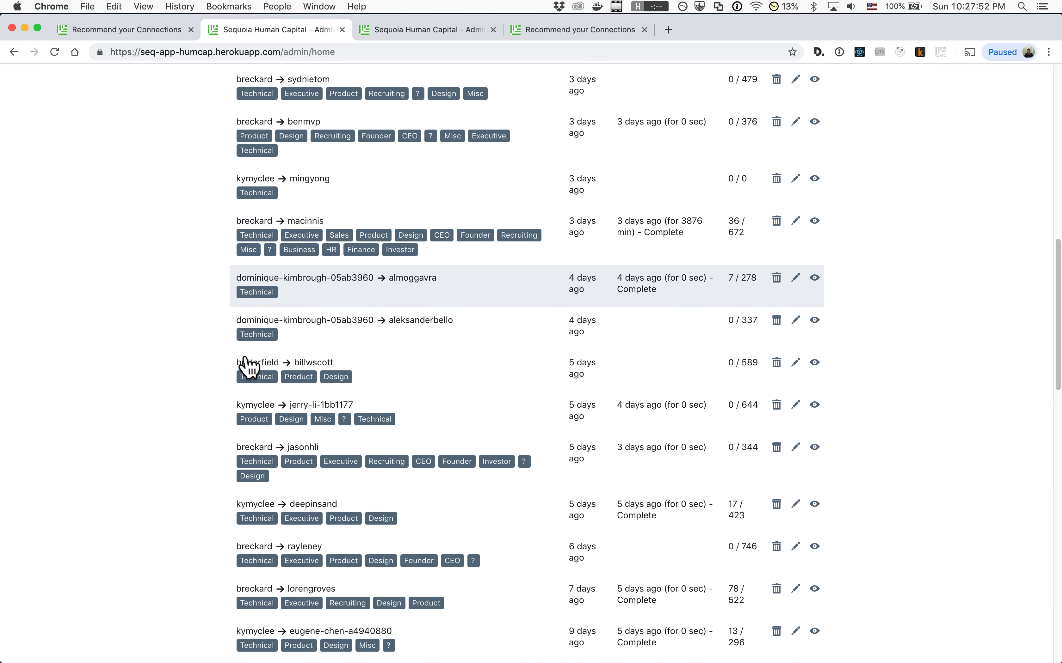
scroll(247, 367, down, 3)
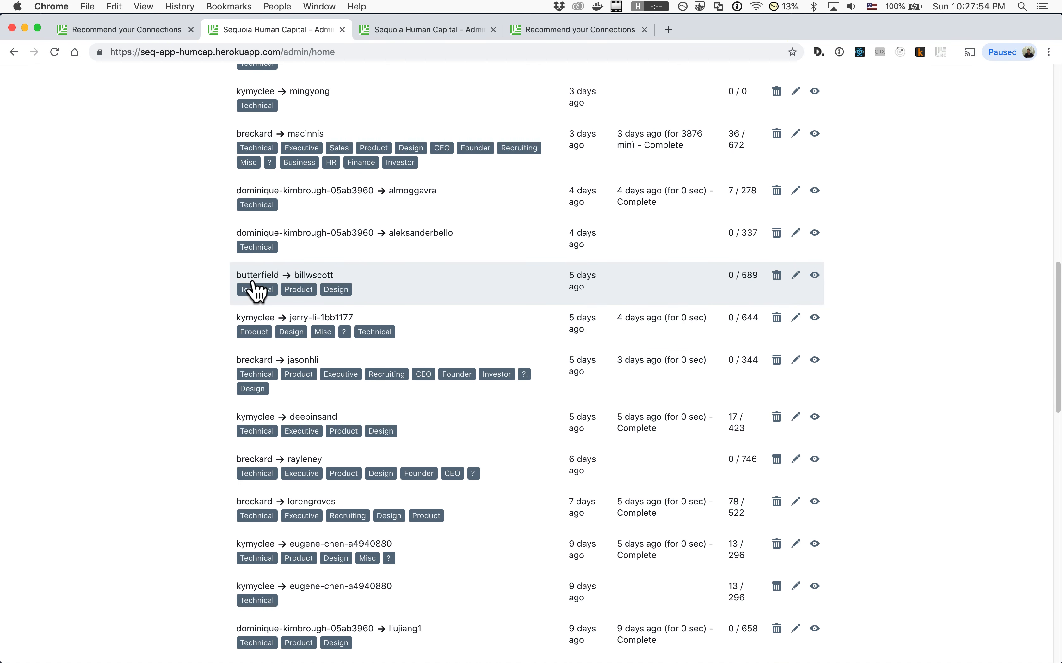
scroll(254, 372, down, 4)
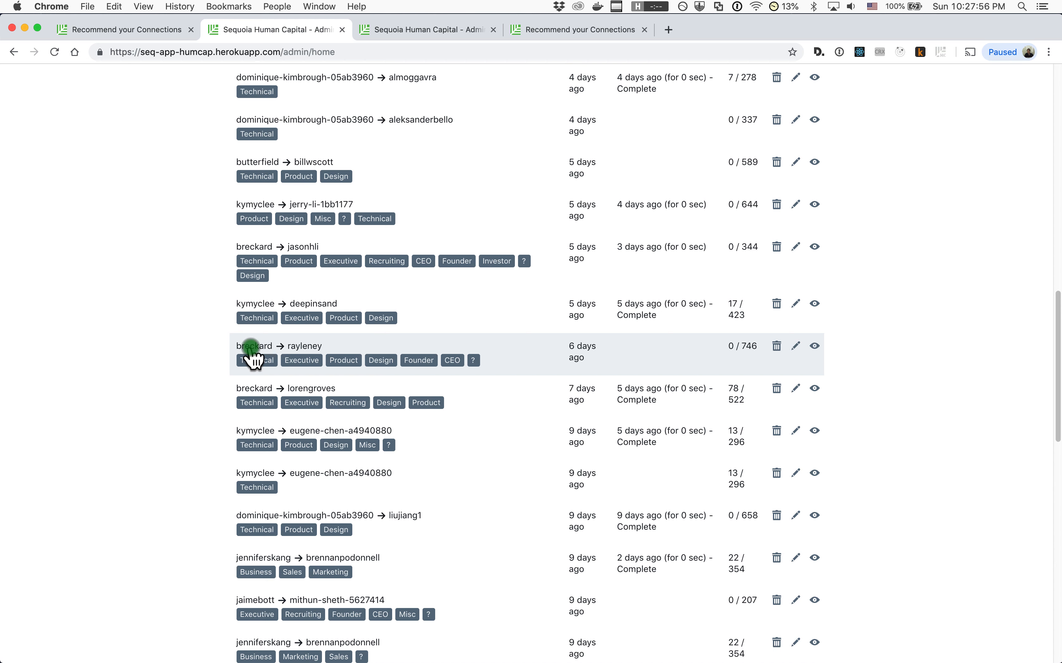
triple_click(248, 349)
triple_click(246, 347)
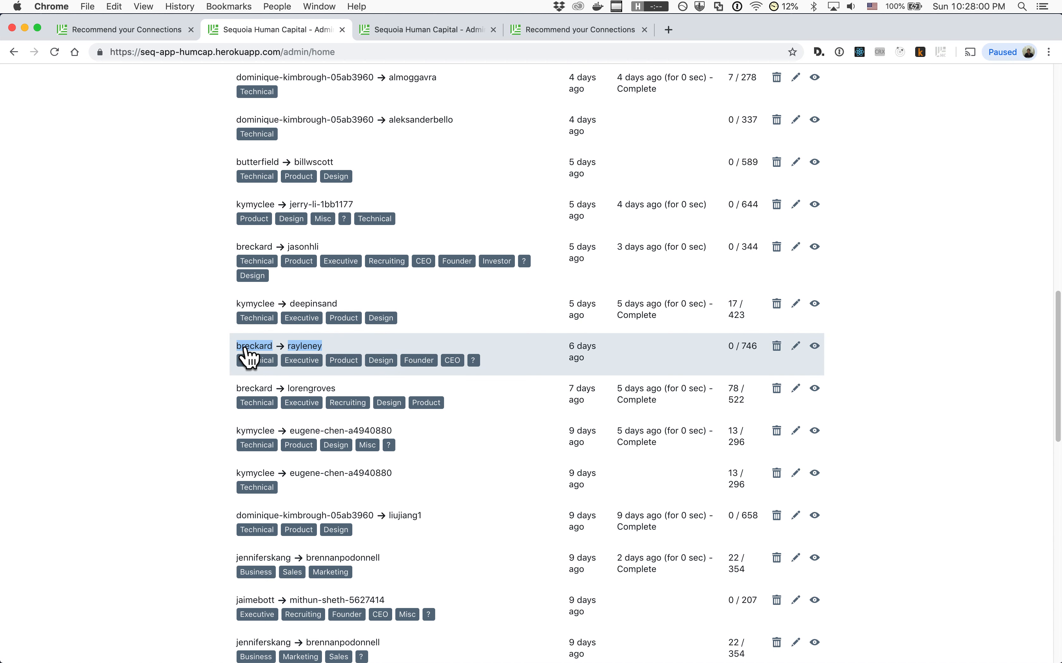
click(311, 345)
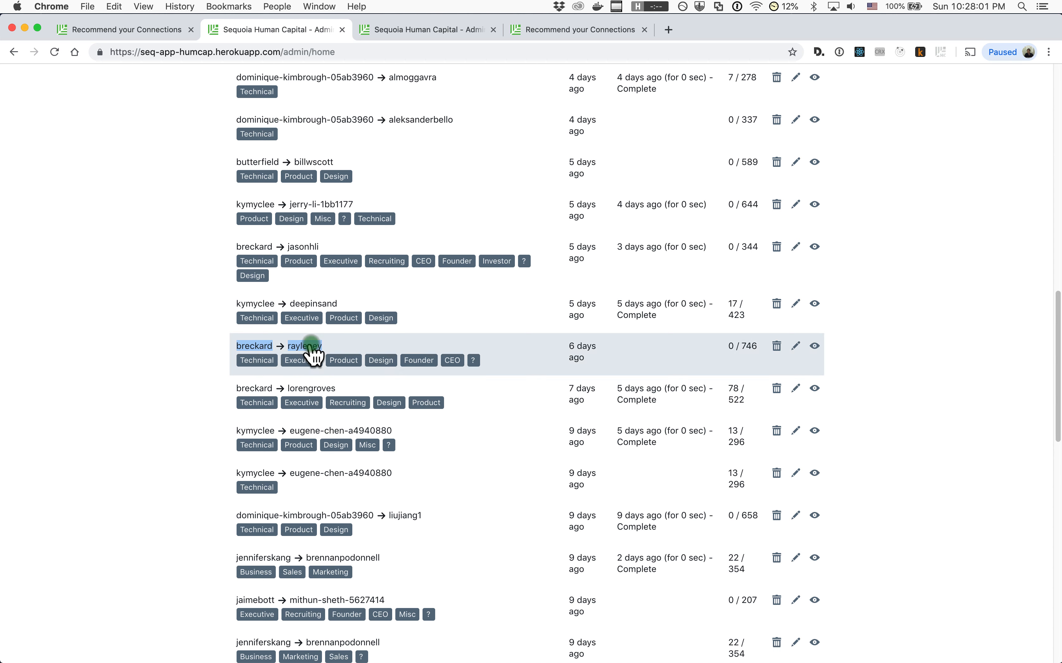
triple_click(333, 346)
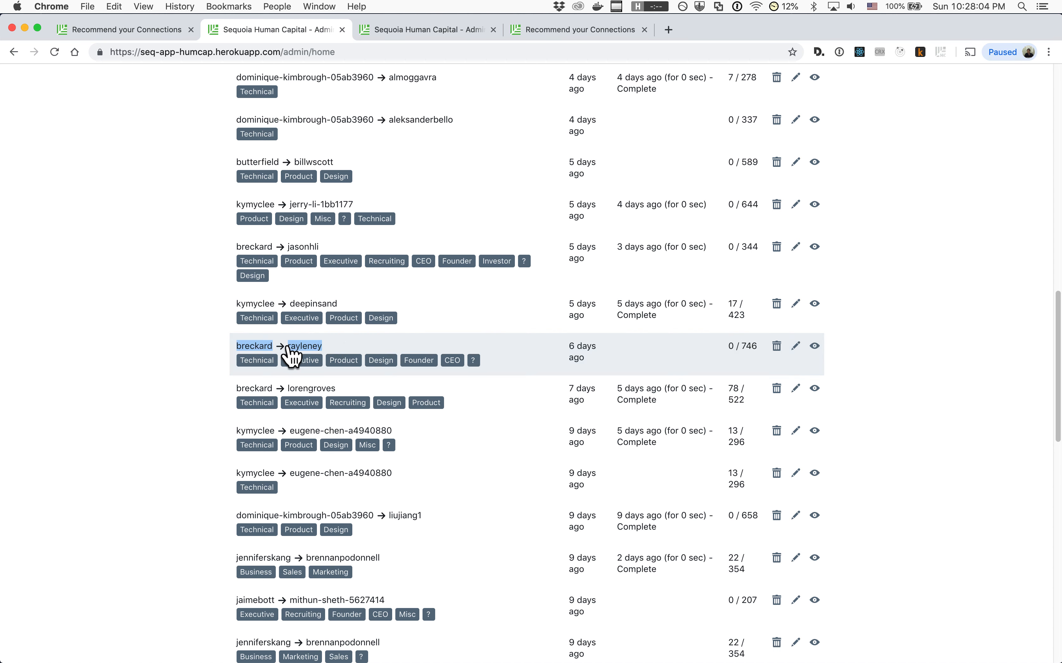
click(288, 347)
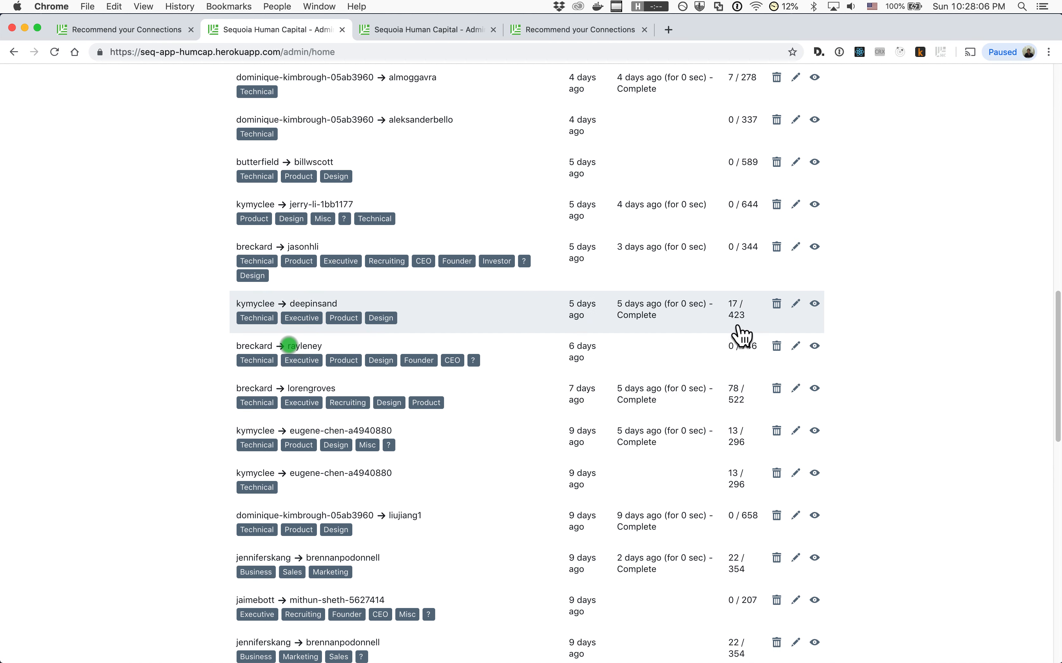
Examine the rated and total profile counts in the results of the submission sent 6 days ago.
double_click(748, 347)
double_click(747, 347)
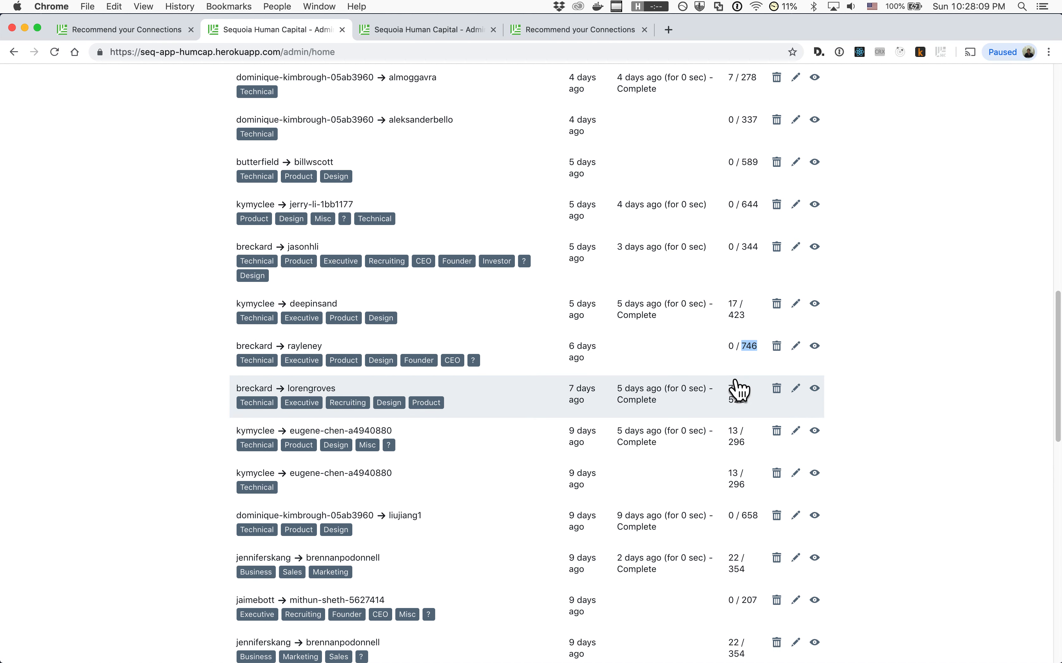
double_click(733, 347)
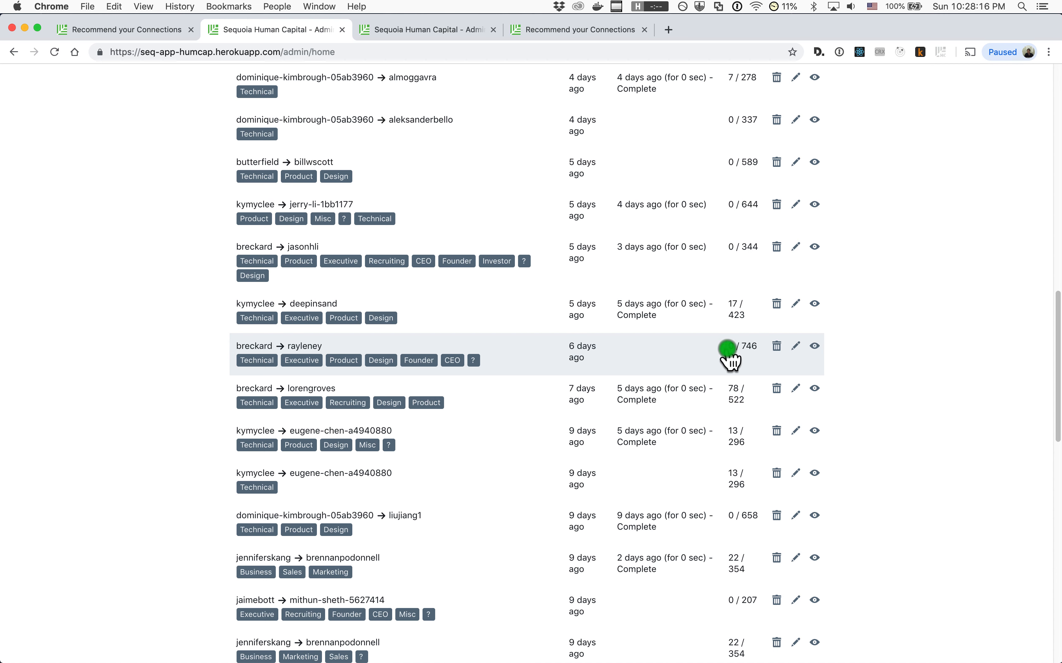
scroll(730, 357, up, 5)
scroll(730, 358, down, 5)
click(727, 375)
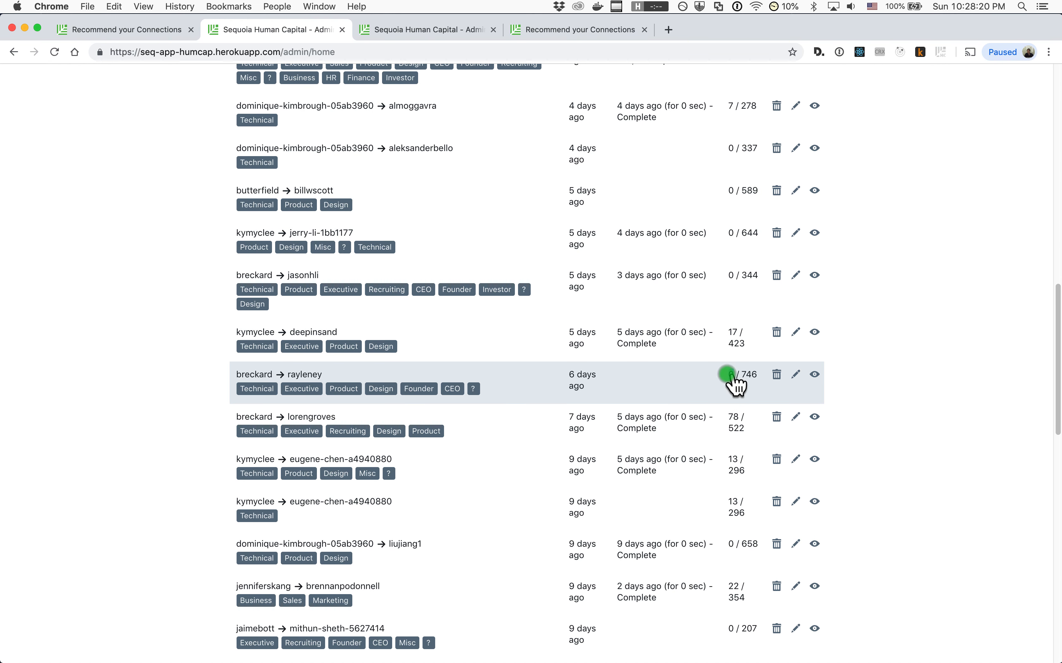
drag(730, 379, 737, 376)
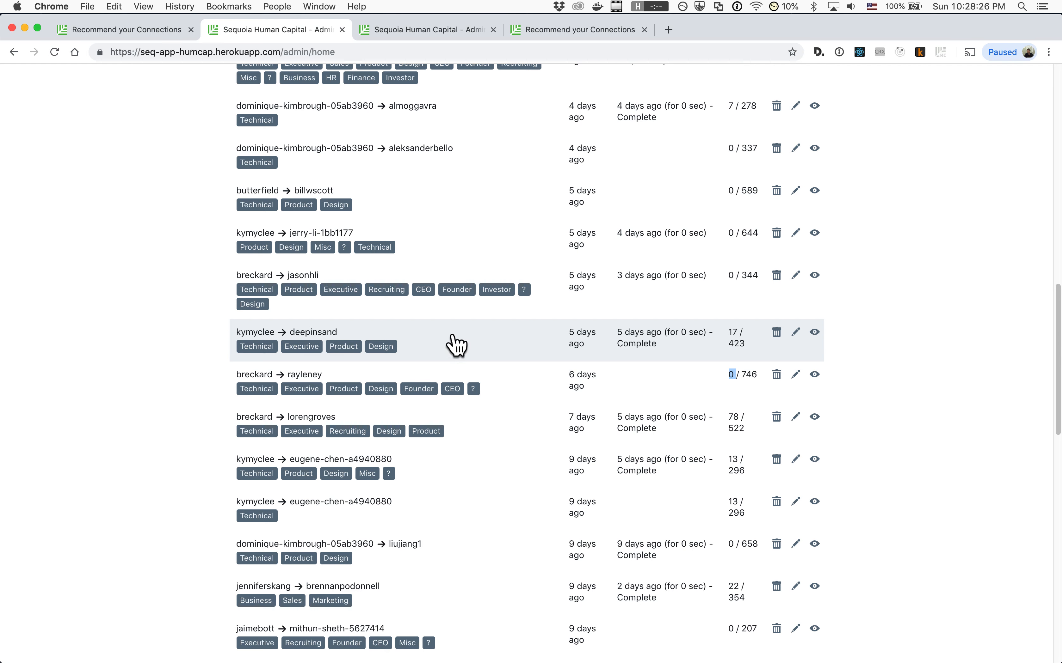
Check the recipient and results of the completed submission just above it, and review the newest submissions in the list.
triple_click(324, 332)
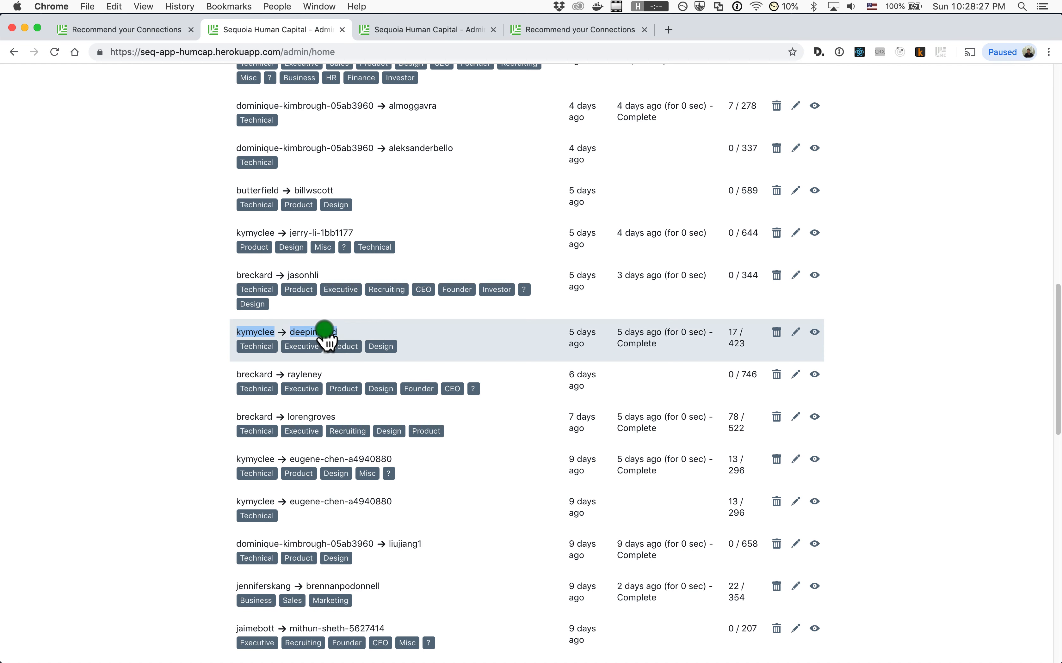
click(736, 334)
double_click(733, 333)
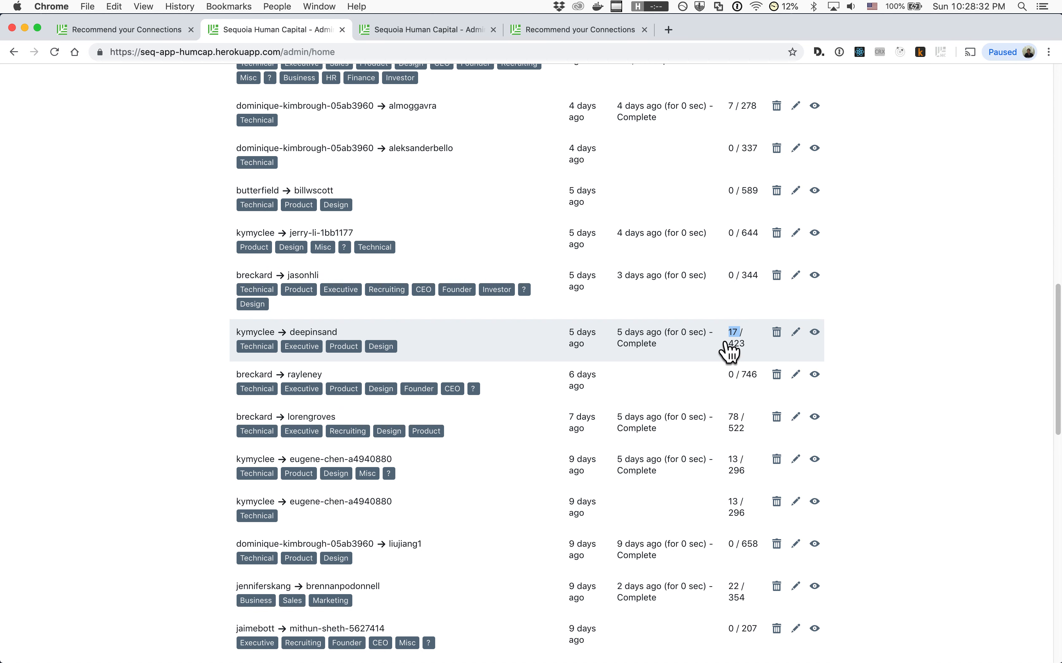
click(922, 370)
scroll(740, 331, up, 15)
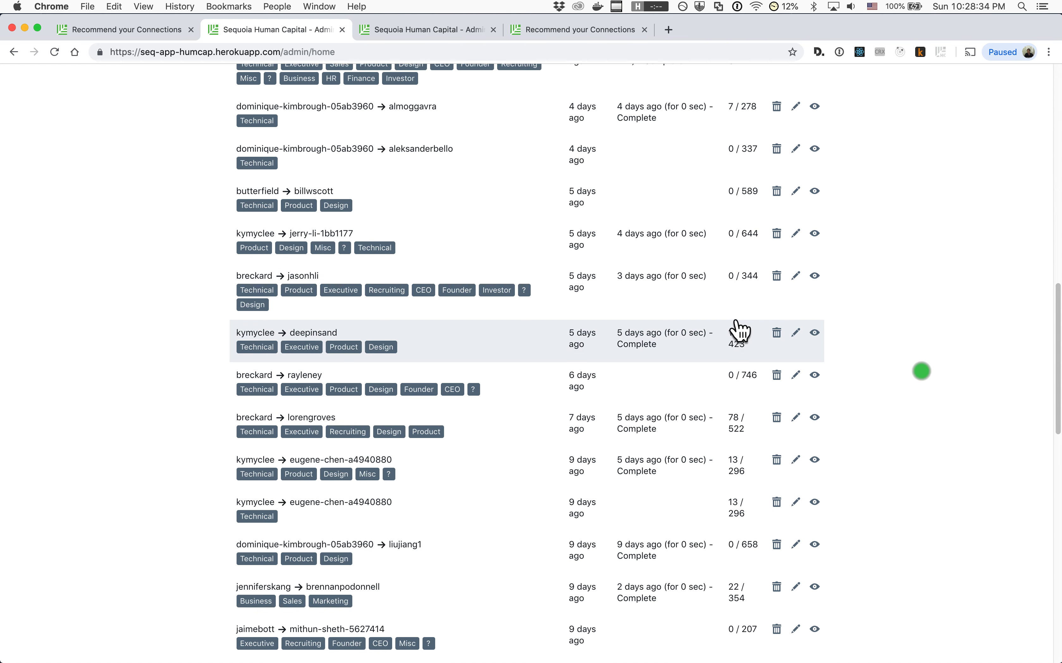
scroll(740, 331, up, 3)
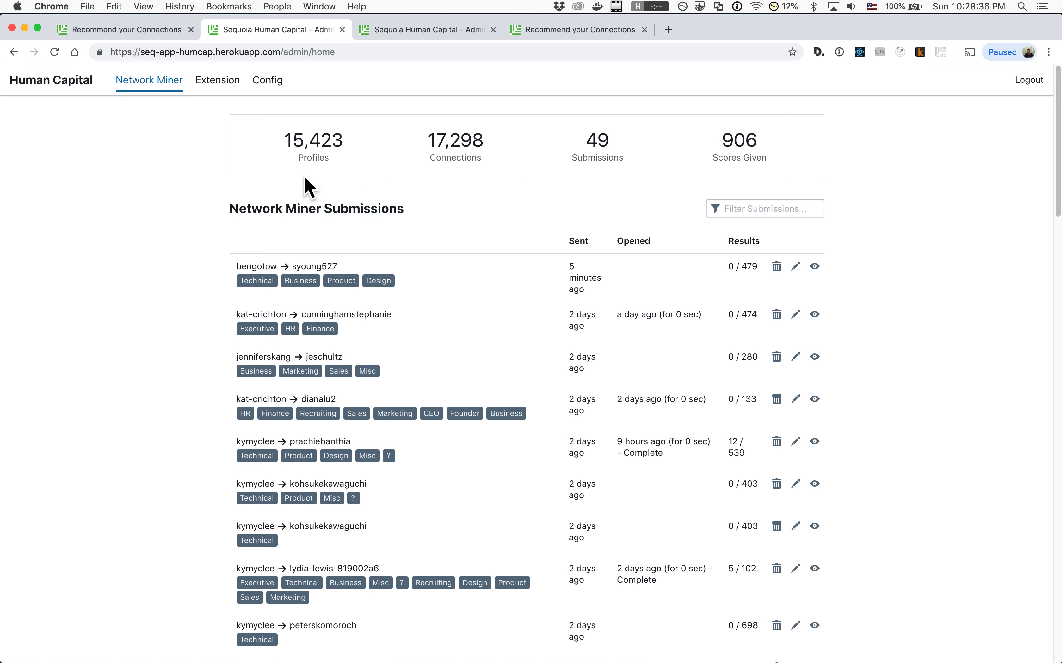
drag(222, 261, 515, 509)
click(867, 484)
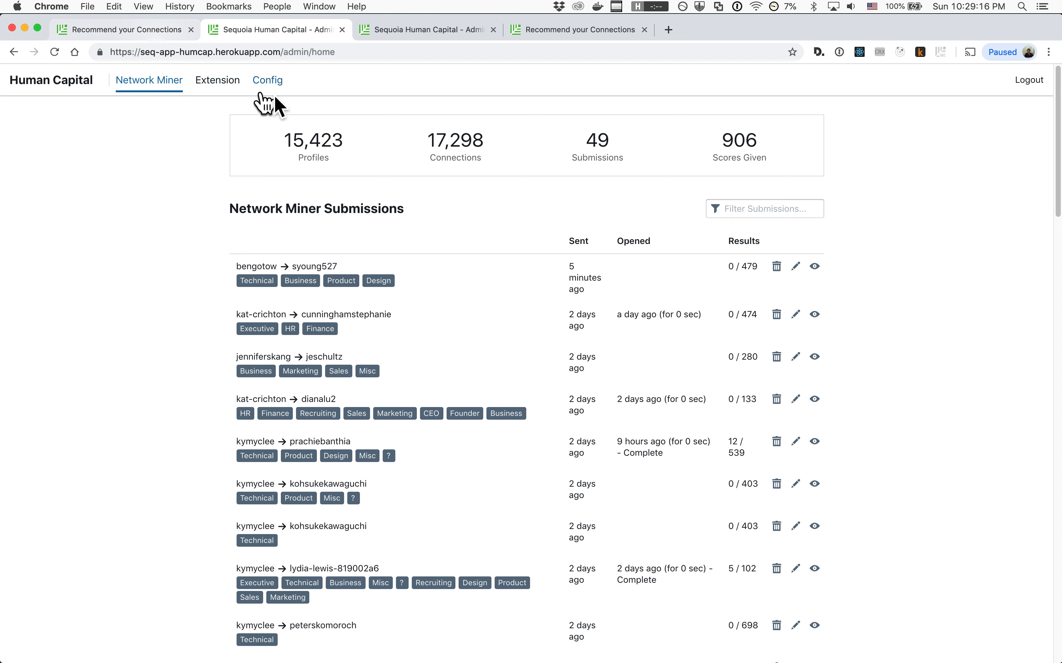
Return to the connections review page, dismiss the Changes Saved dialog and highlight the Technical roles.
click(163, 33)
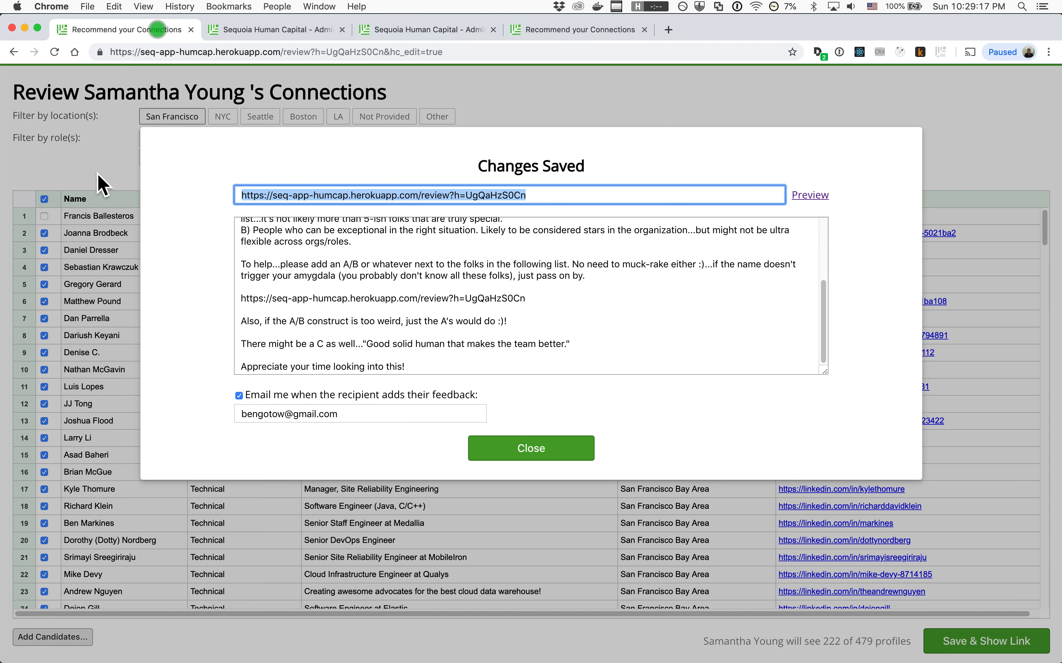
click(507, 458)
drag(211, 216, 246, 465)
click(225, 523)
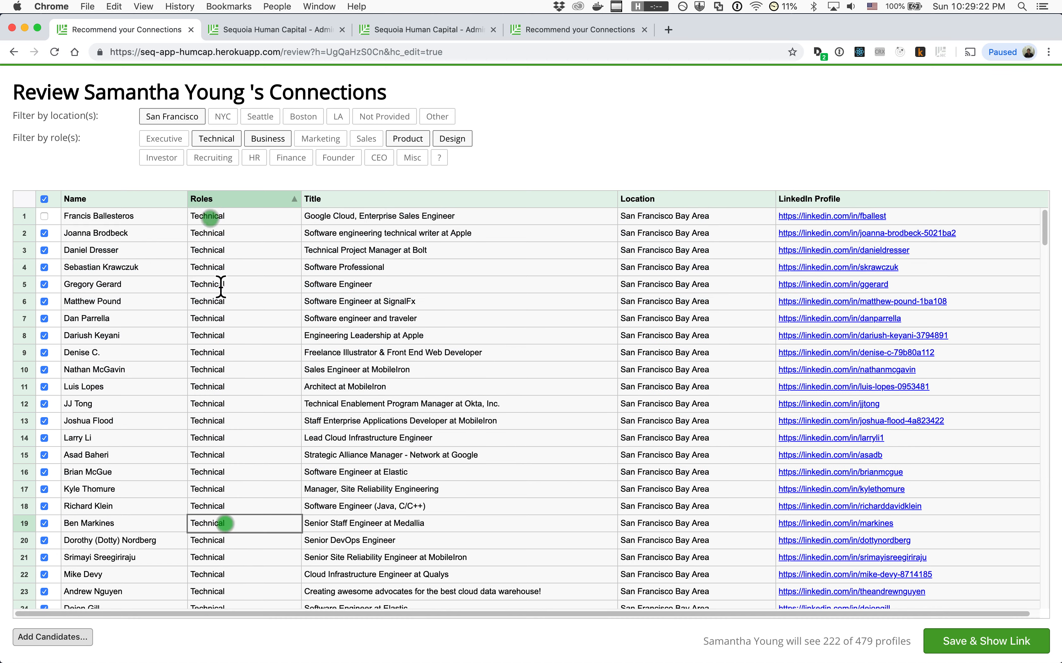
Compare the job title of the connection in row 48 with its assigned Technical role.
scroll(220, 301, down, 10)
scroll(220, 303, down, 3)
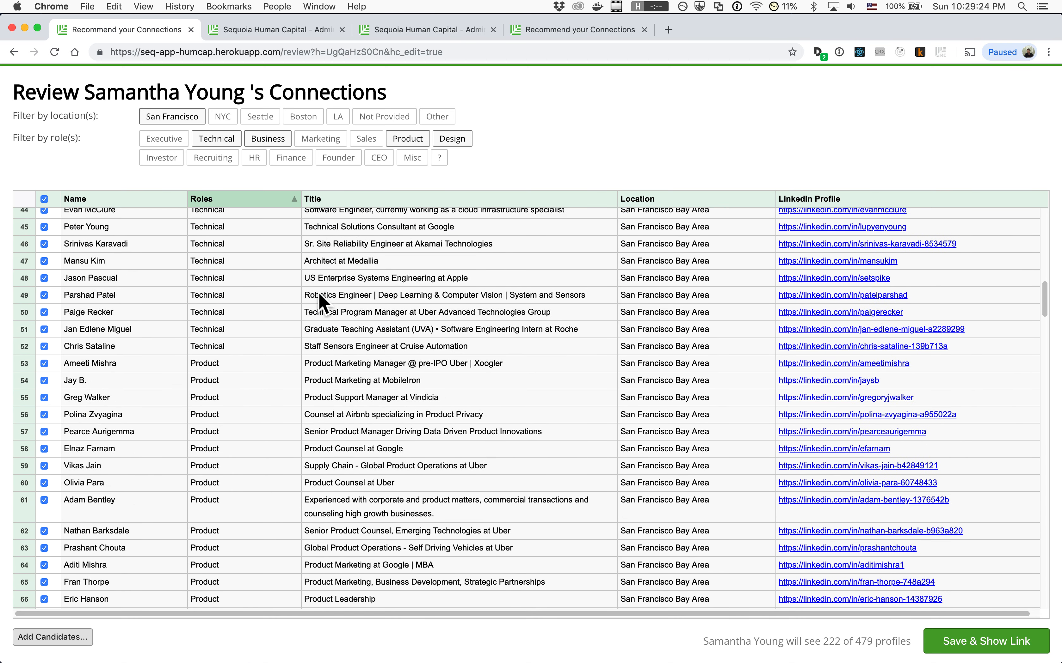
double_click(308, 278)
drag(308, 277, 445, 281)
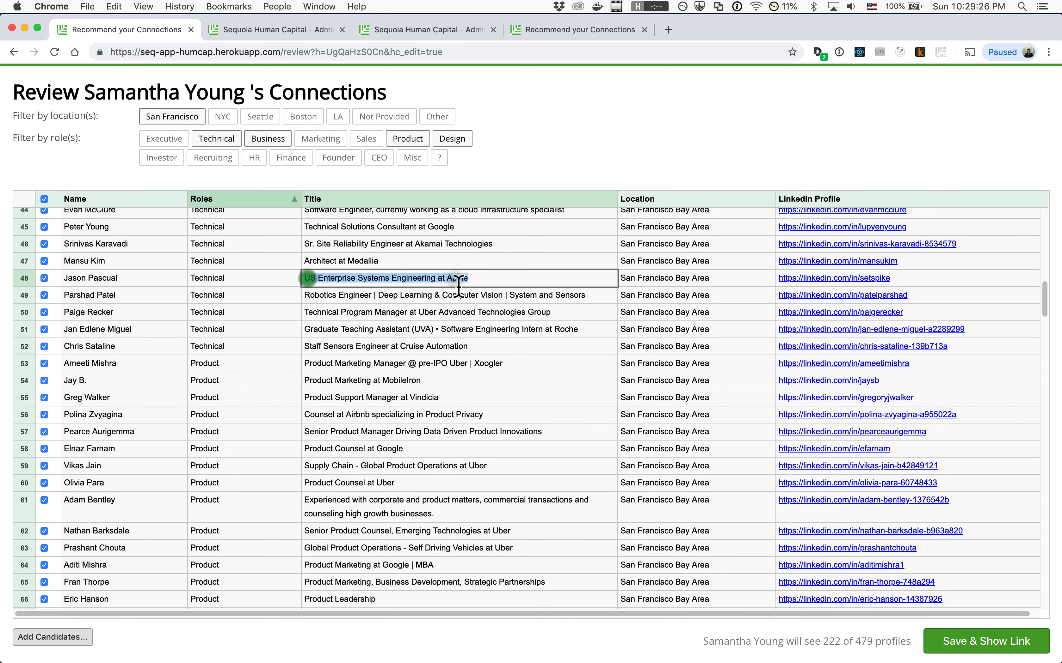
click(454, 278)
click(250, 287)
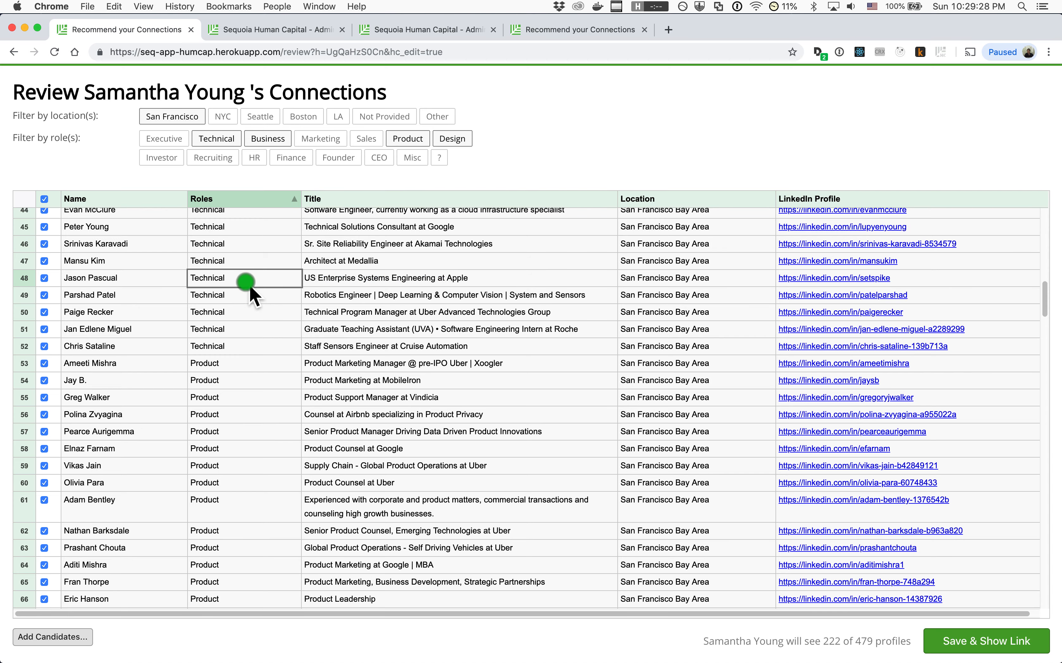
Locate the connections with the Design role in rows 131 to 138 and remove Design from the role filters.
scroll(245, 365, down, 15)
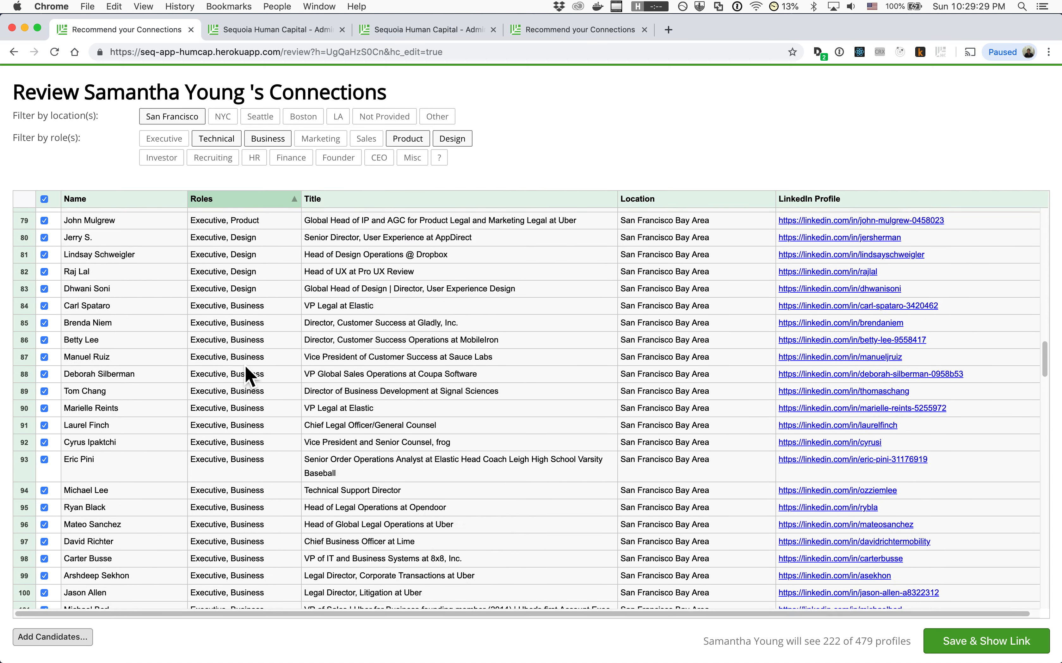
scroll(245, 367, down, 12)
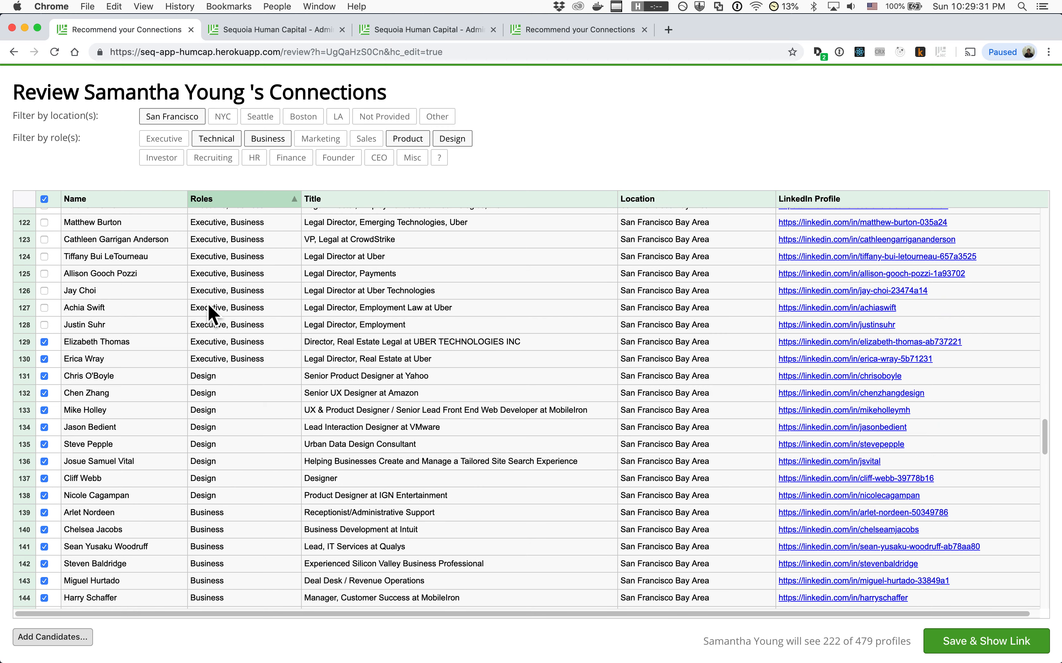
drag(192, 376, 219, 500)
click(219, 496)
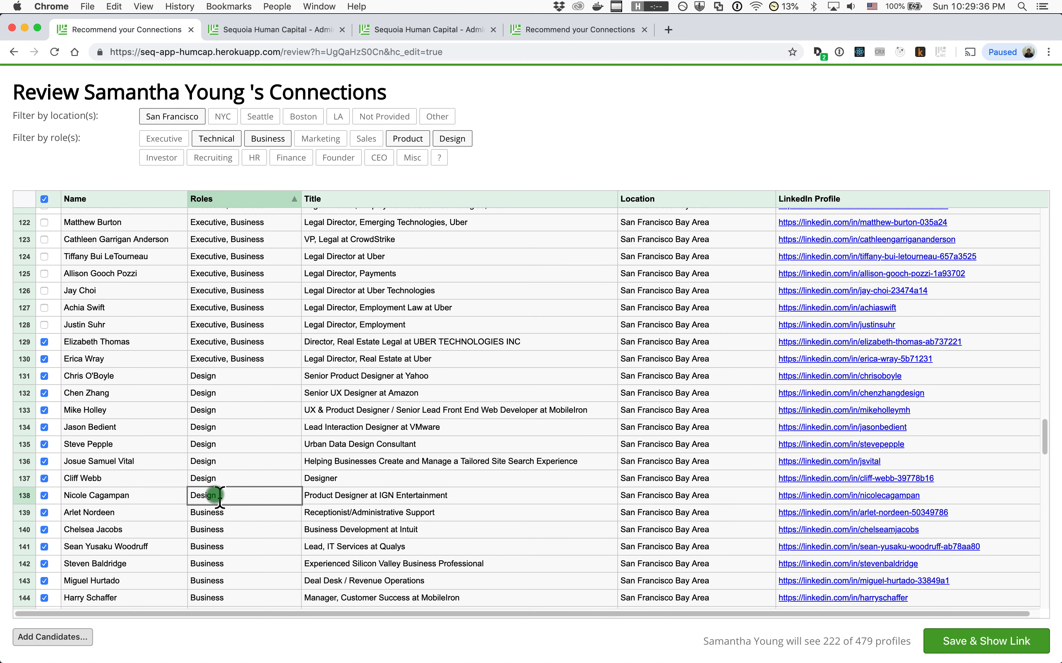
drag(95, 91, 206, 101)
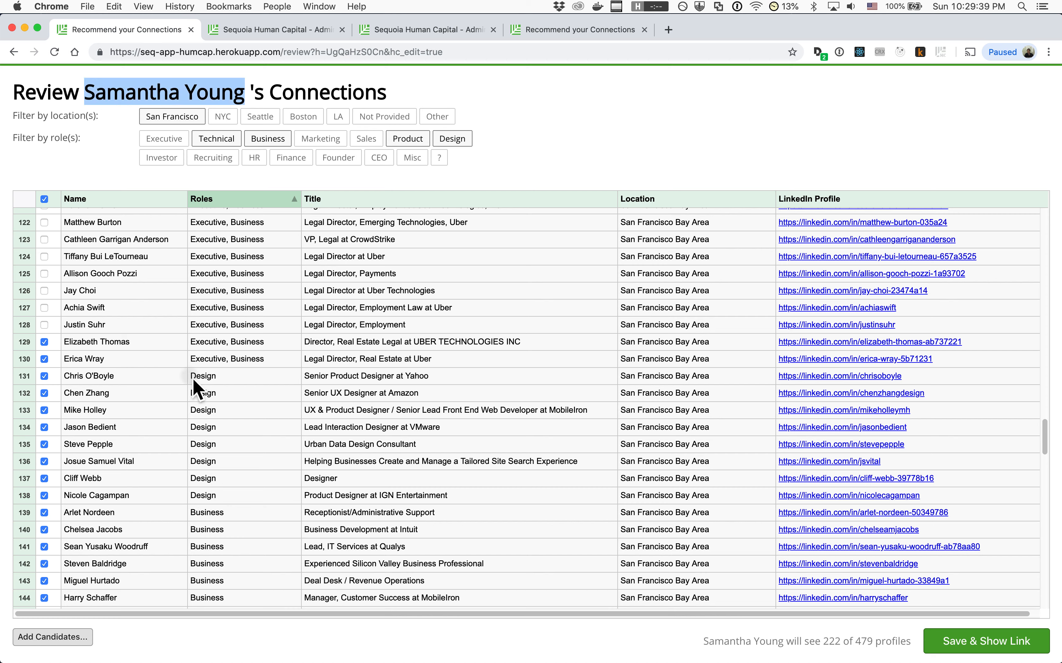
drag(189, 376, 237, 513)
click(228, 500)
click(131, 159)
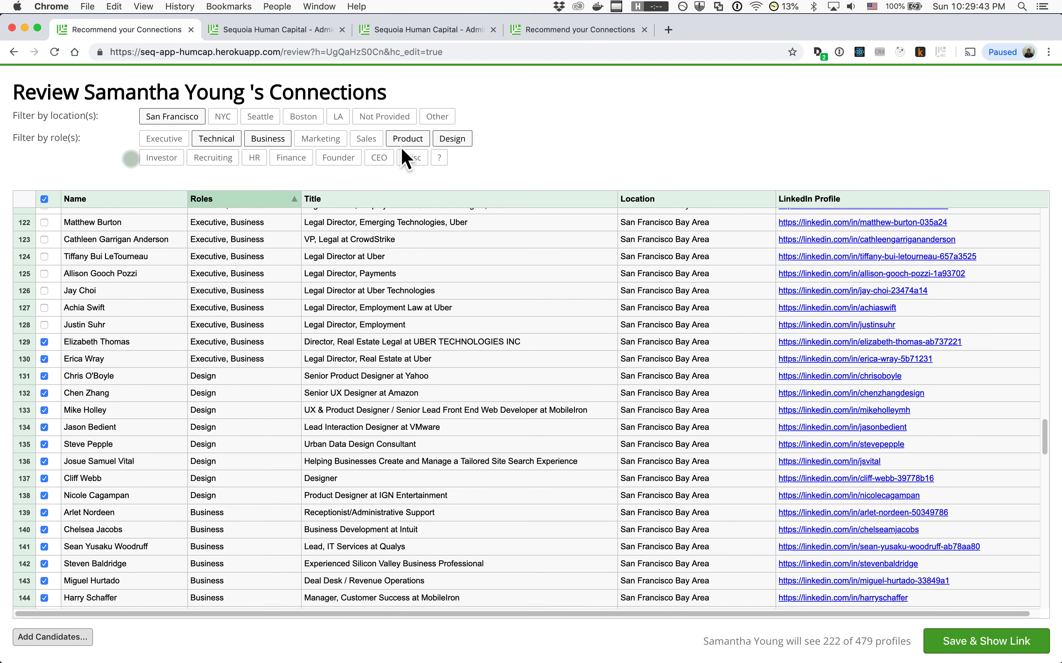
click(443, 143)
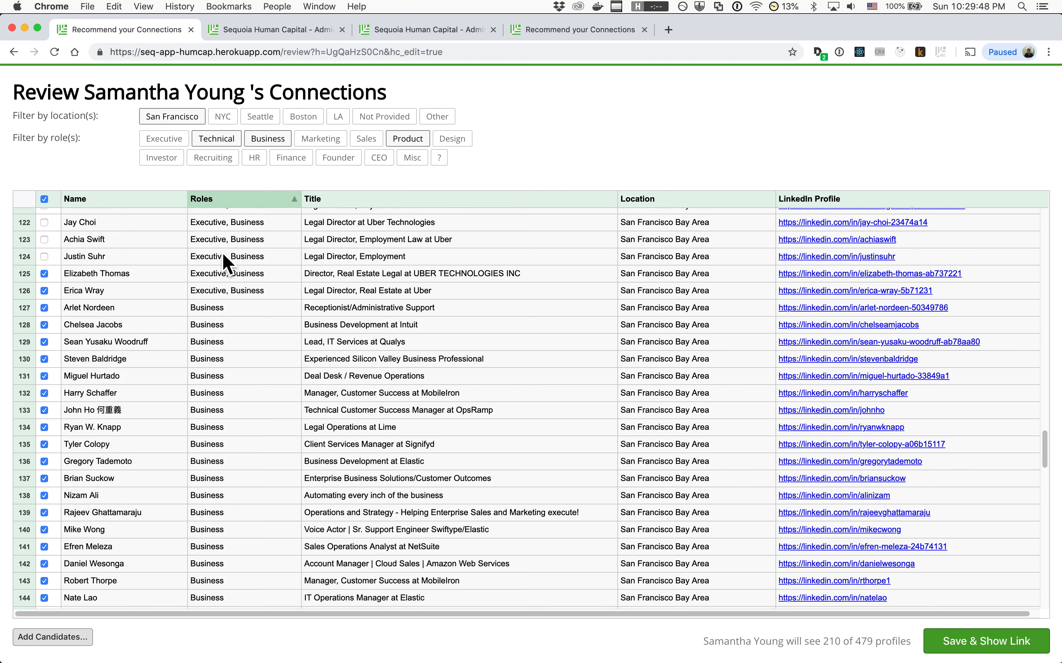
Return to the admin page and open its configuration settings.
click(247, 29)
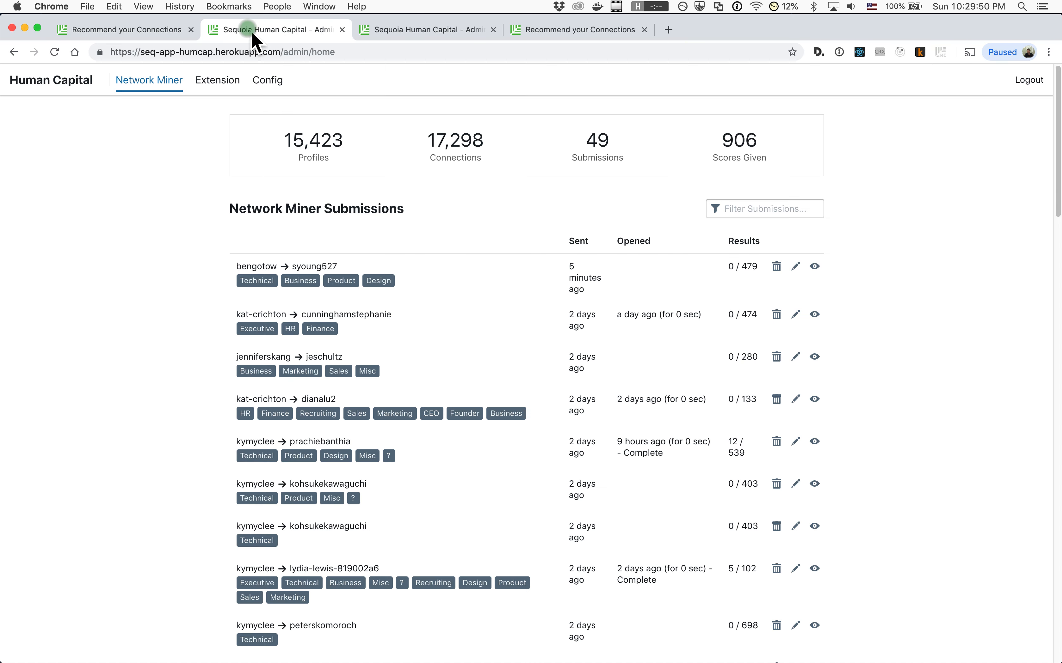
click(262, 81)
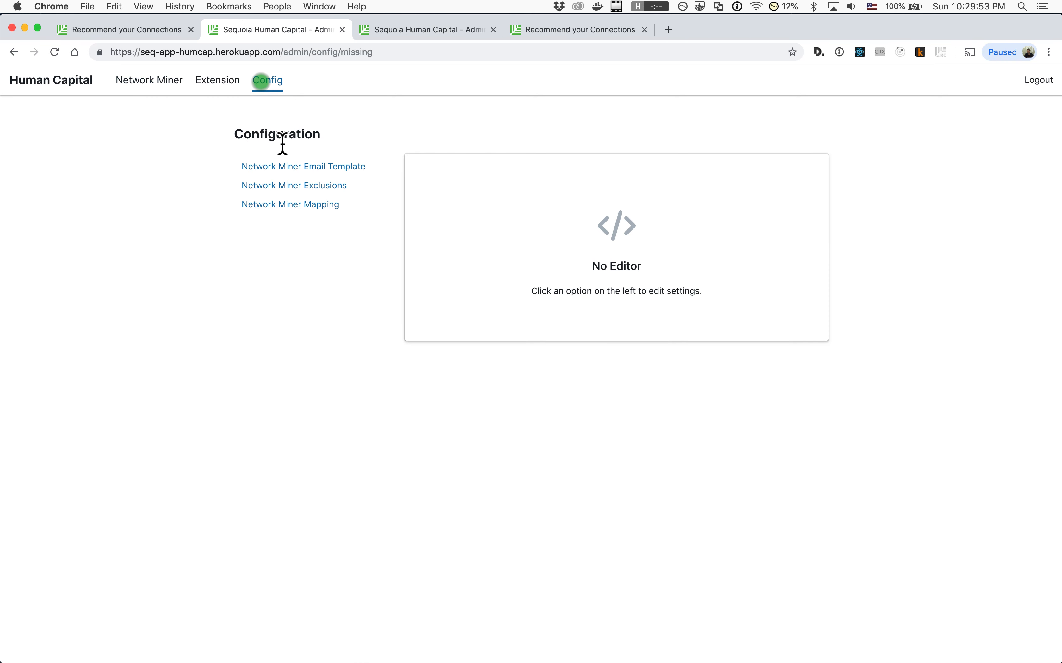
View the Network Miner Exclusions settings and open the Network Miner Mapping settings.
click(295, 186)
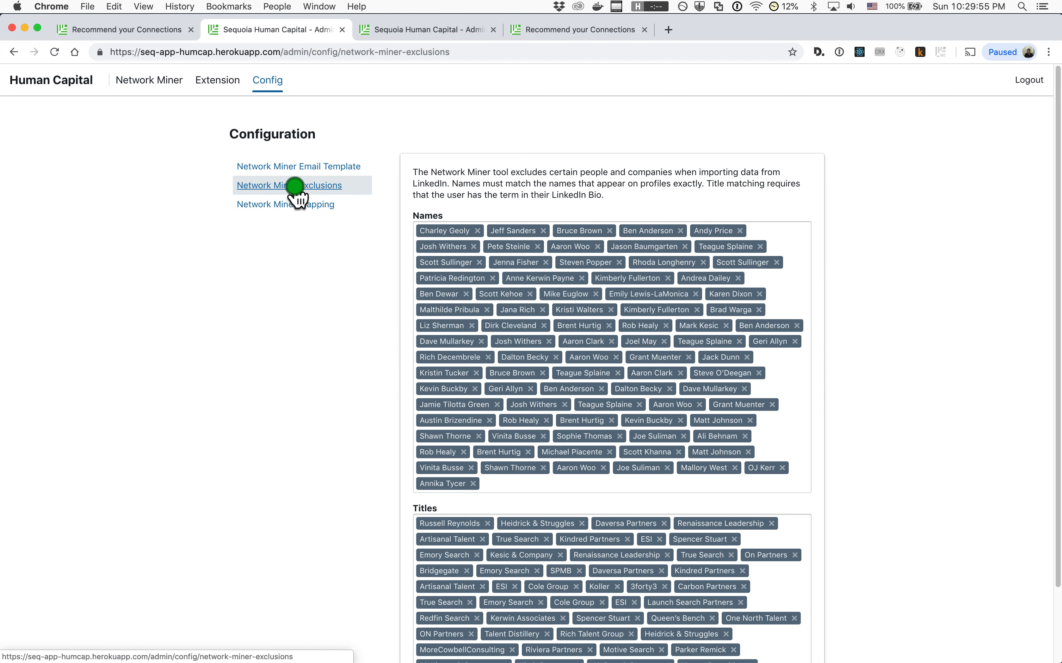
click(289, 205)
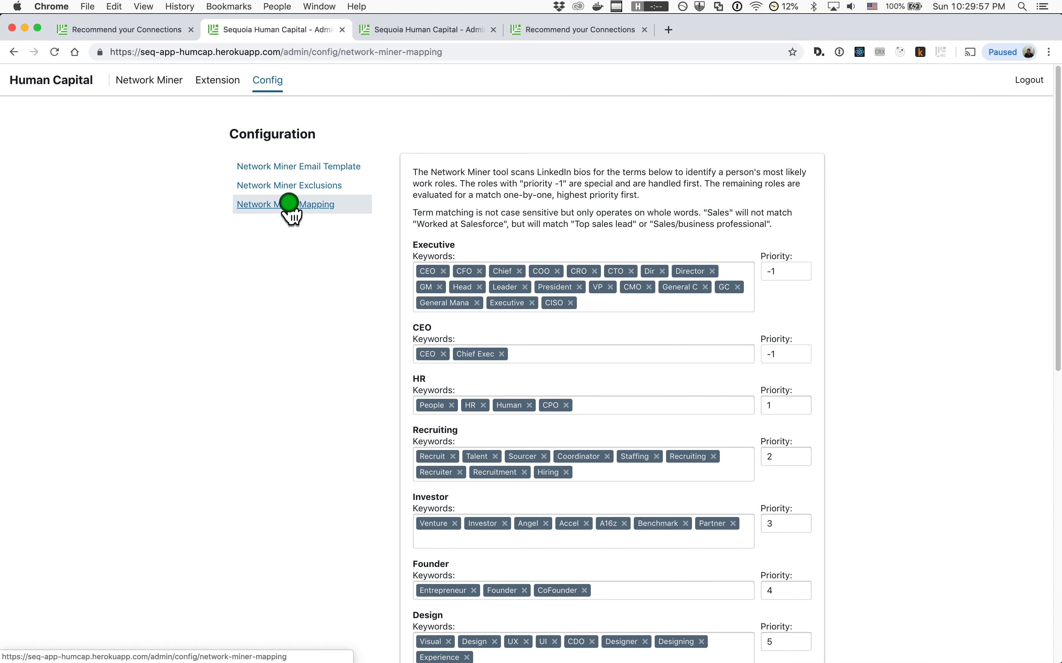
Examine the role keywords and priorities down to Misc, highlighting the Business, Technical and Finance headings along the way.
scroll(403, 339, down, 5)
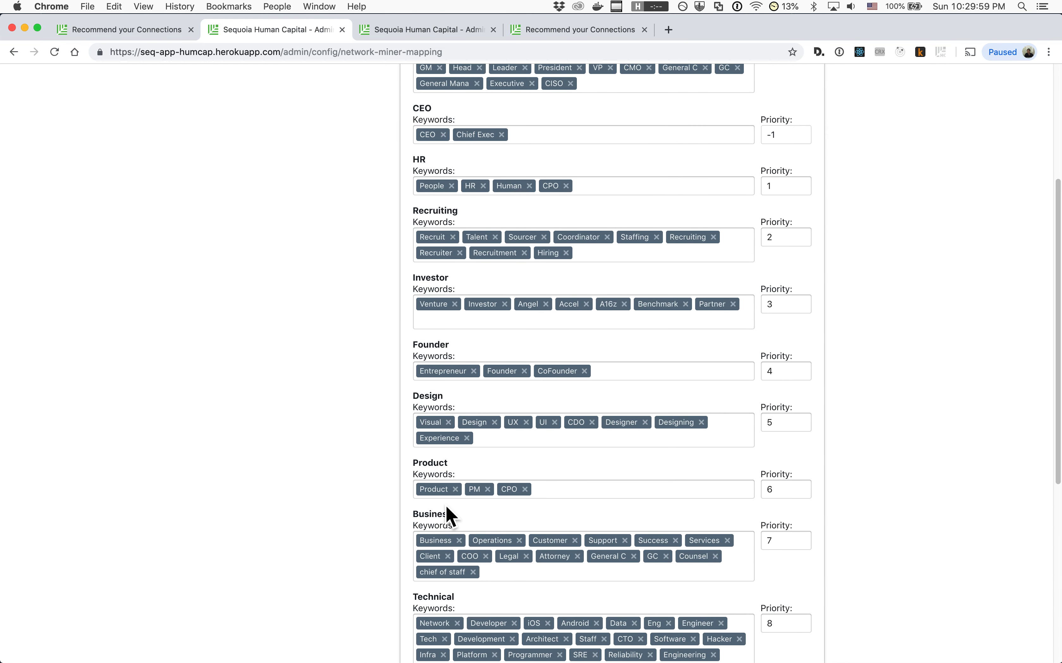
scroll(446, 511, down, 3)
triple_click(419, 403)
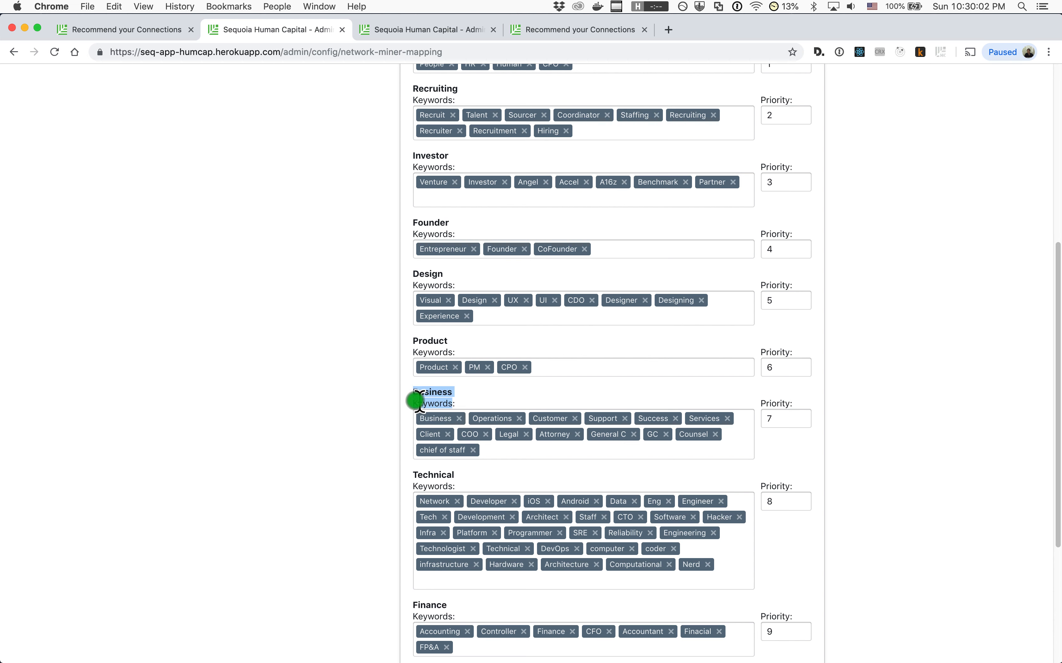
click(415, 400)
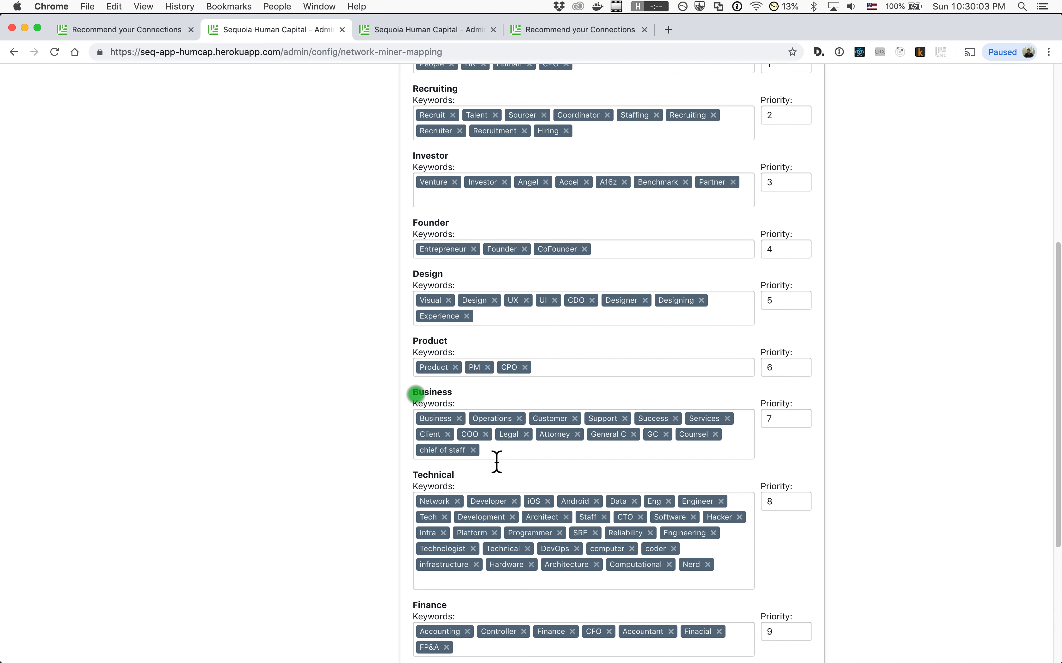
double_click(419, 393)
double_click(426, 474)
click(430, 606)
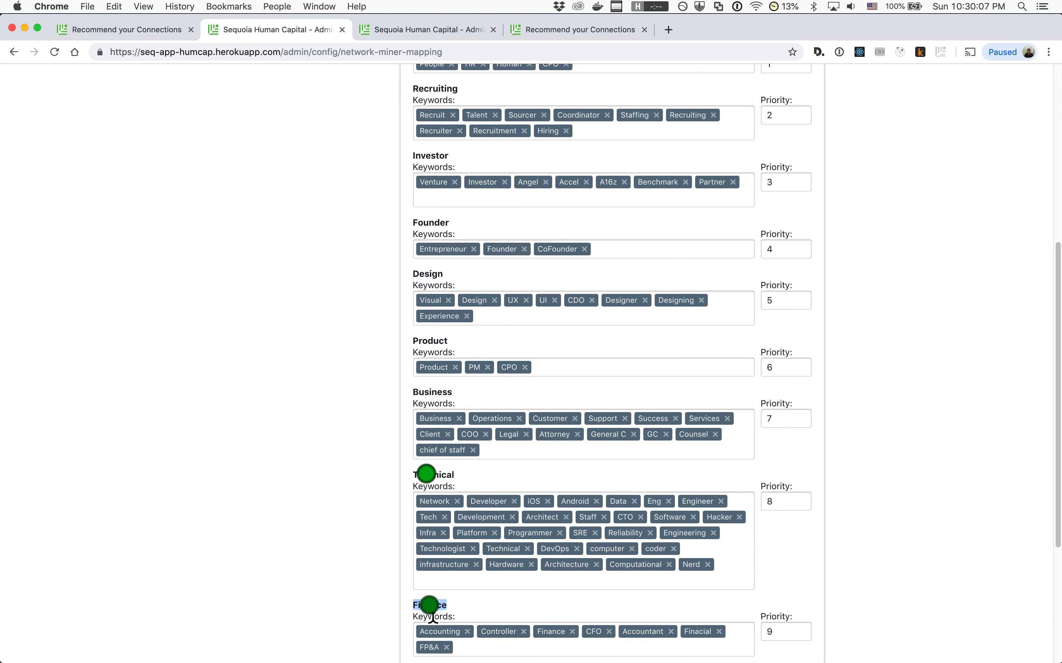
click(360, 534)
scroll(367, 543, down, 5)
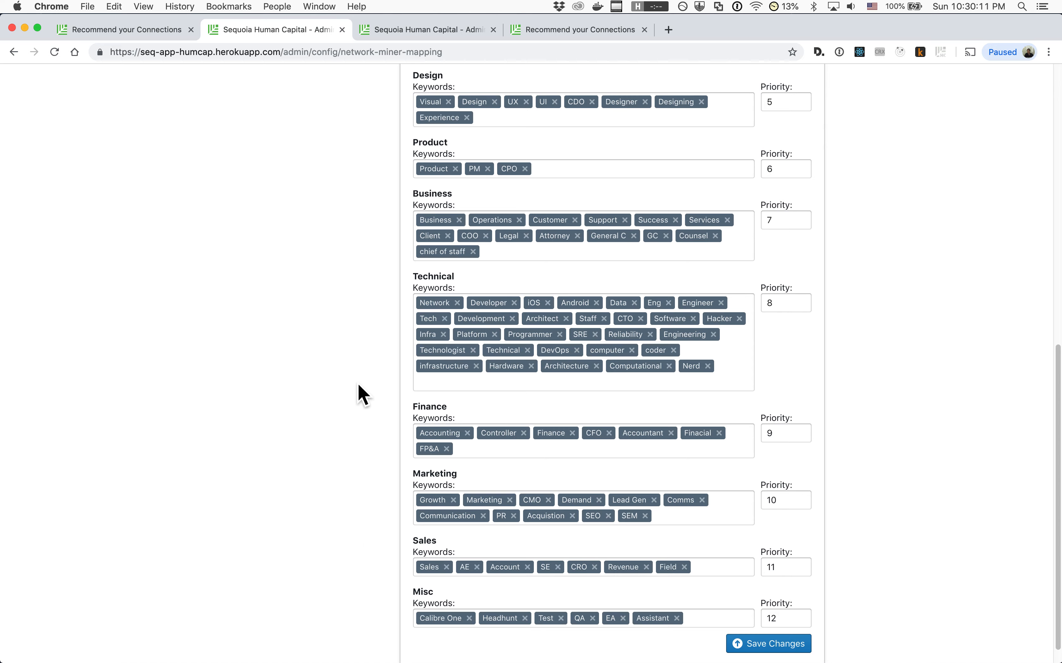
Open the Network Miner Email Template settings to view the message text.
scroll(357, 394, up, 12)
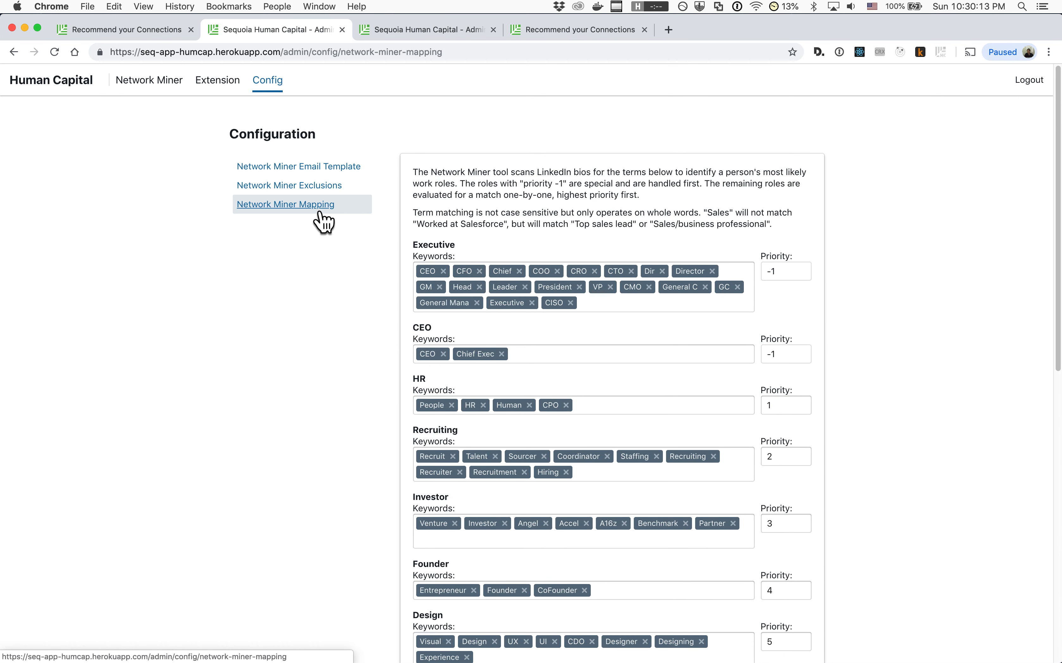
click(320, 171)
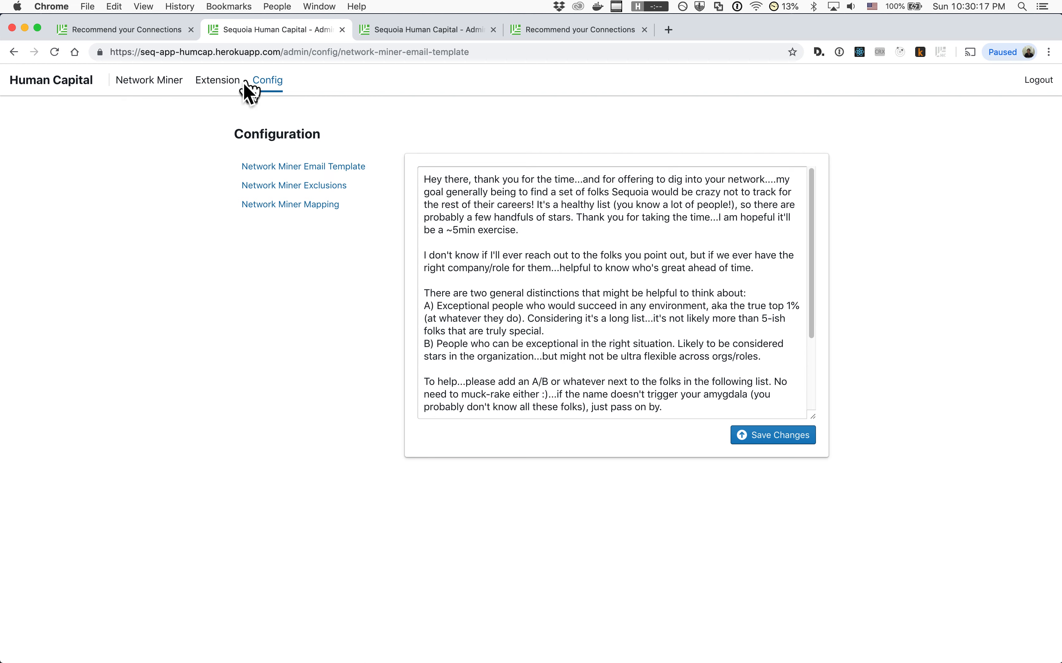
mouse_move(349, 662)
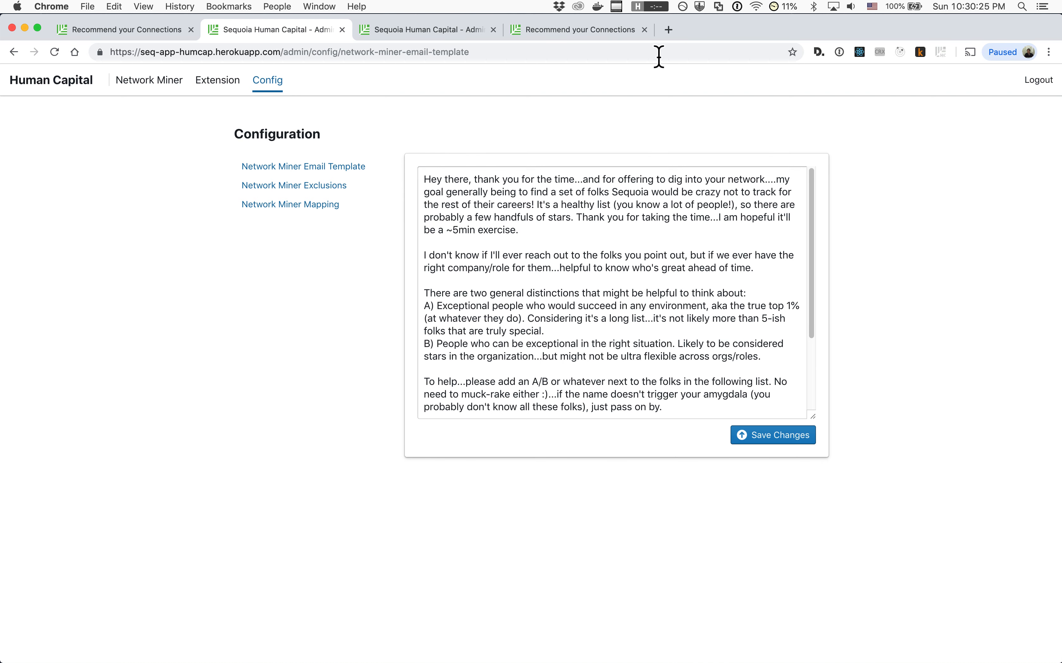
click(617, 6)
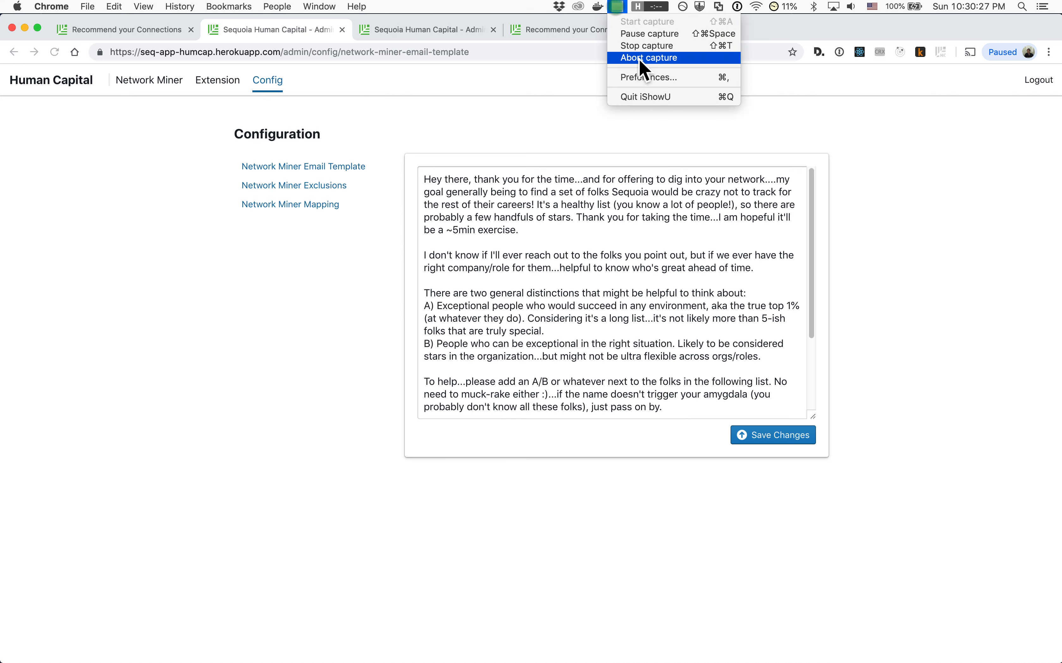